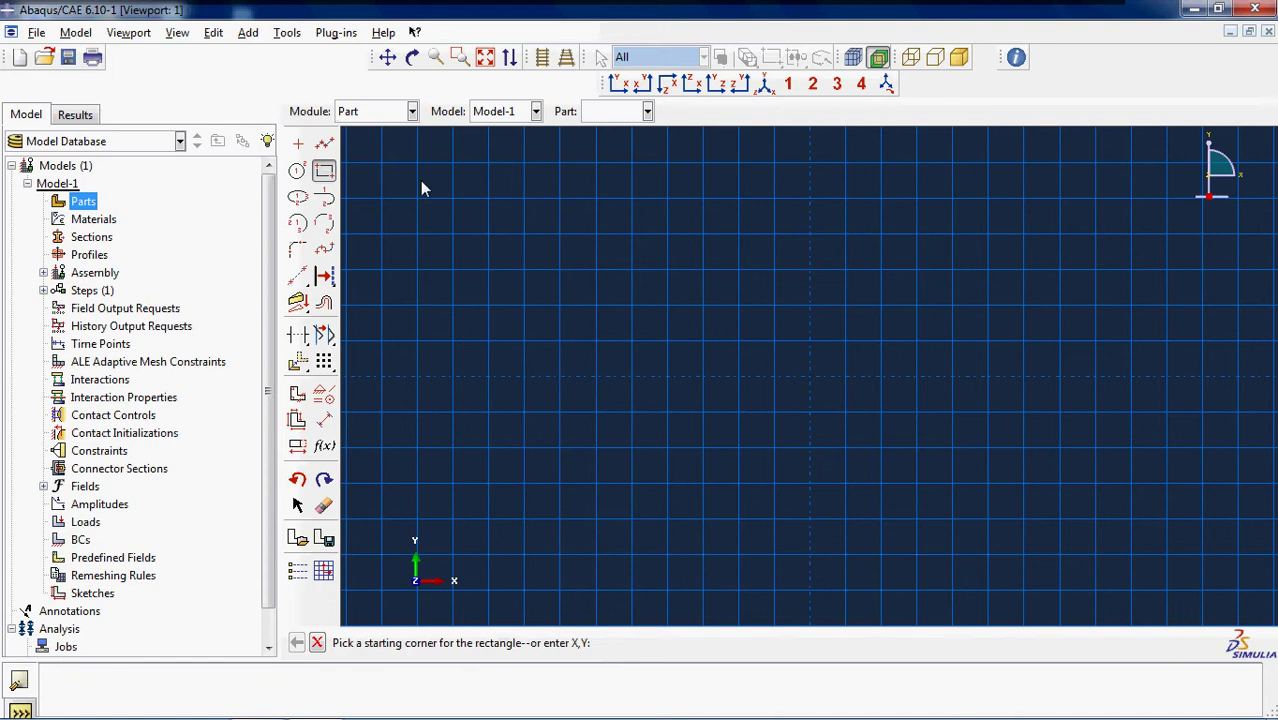
# - Sketch a rectangle about 1.1 wide and 0.9 high, and delete all its perpendicular constraints and the horizontal constraint
pyautogui.click(453, 199)
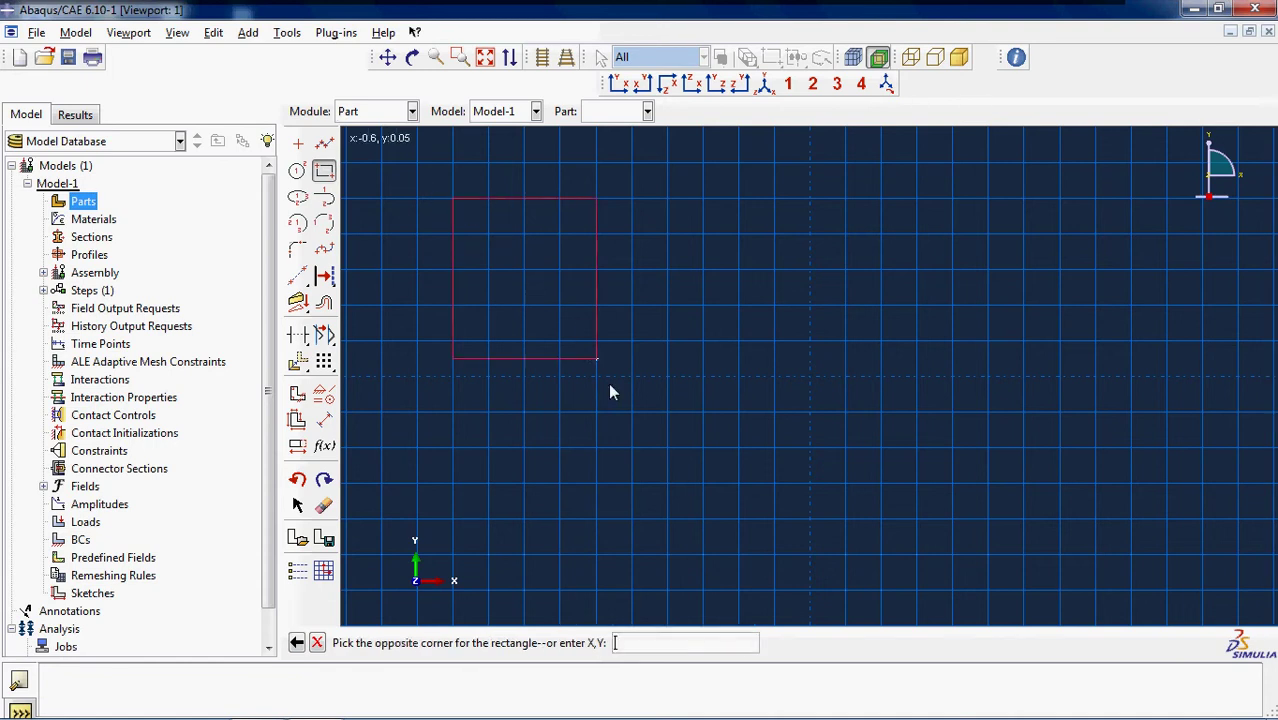
pyautogui.click(841, 519)
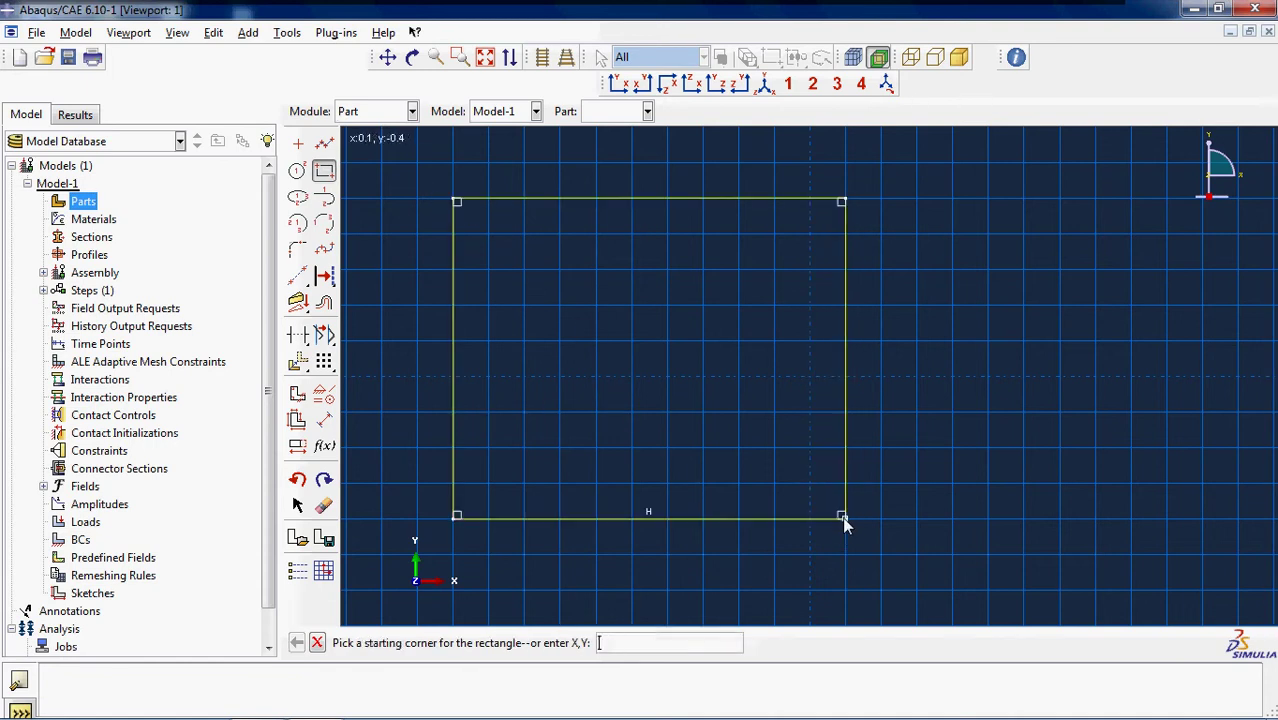
pyautogui.click(324, 508)
pyautogui.click(456, 516)
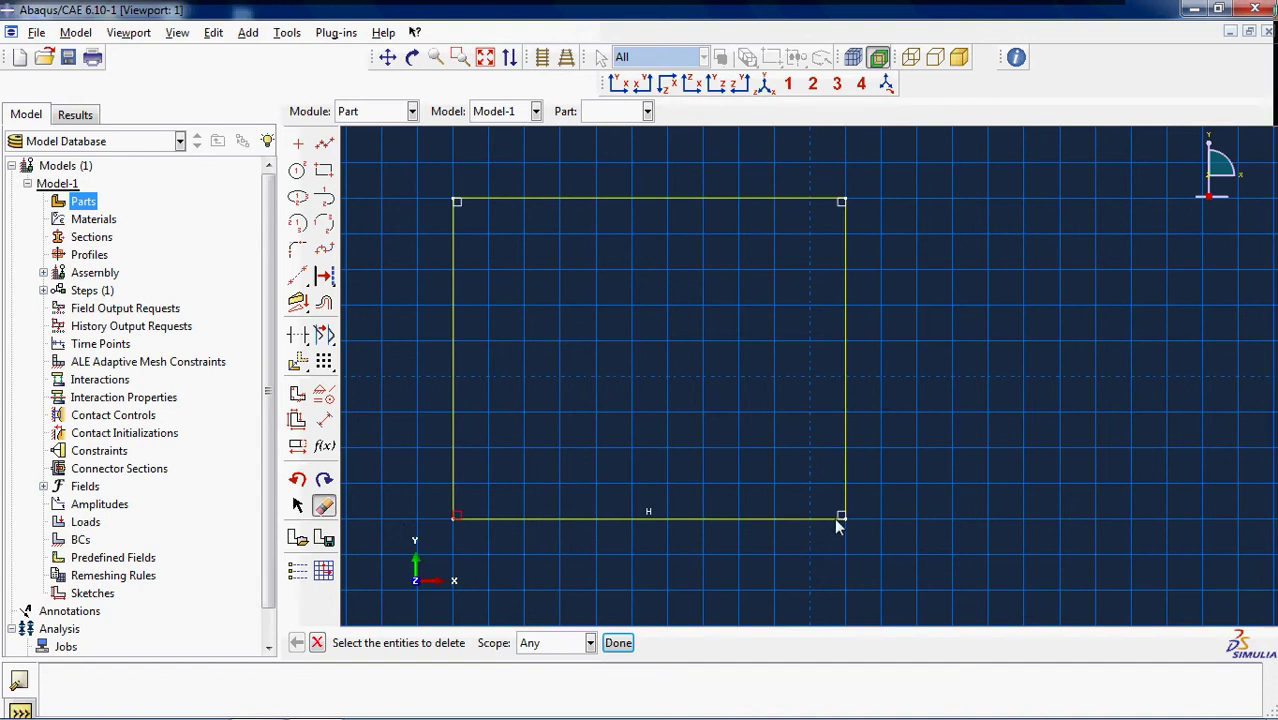
pyautogui.click(543, 645)
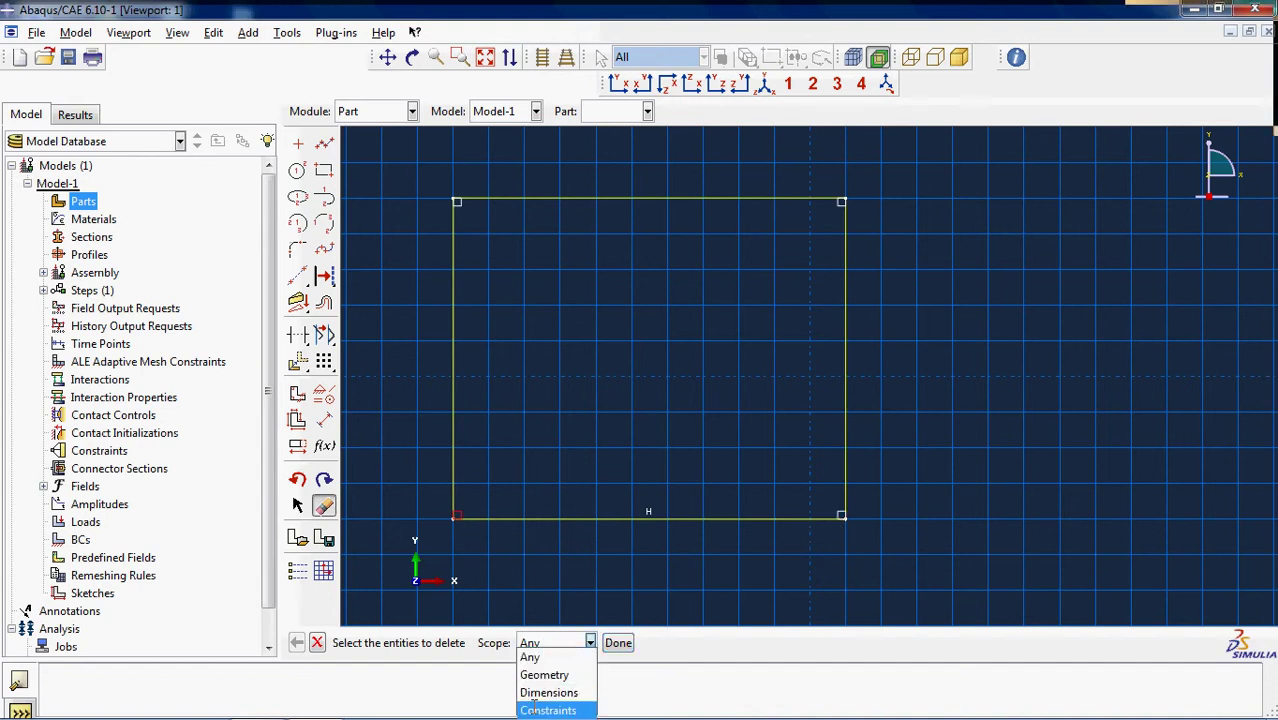
pyautogui.click(548, 710)
pyautogui.click(841, 518)
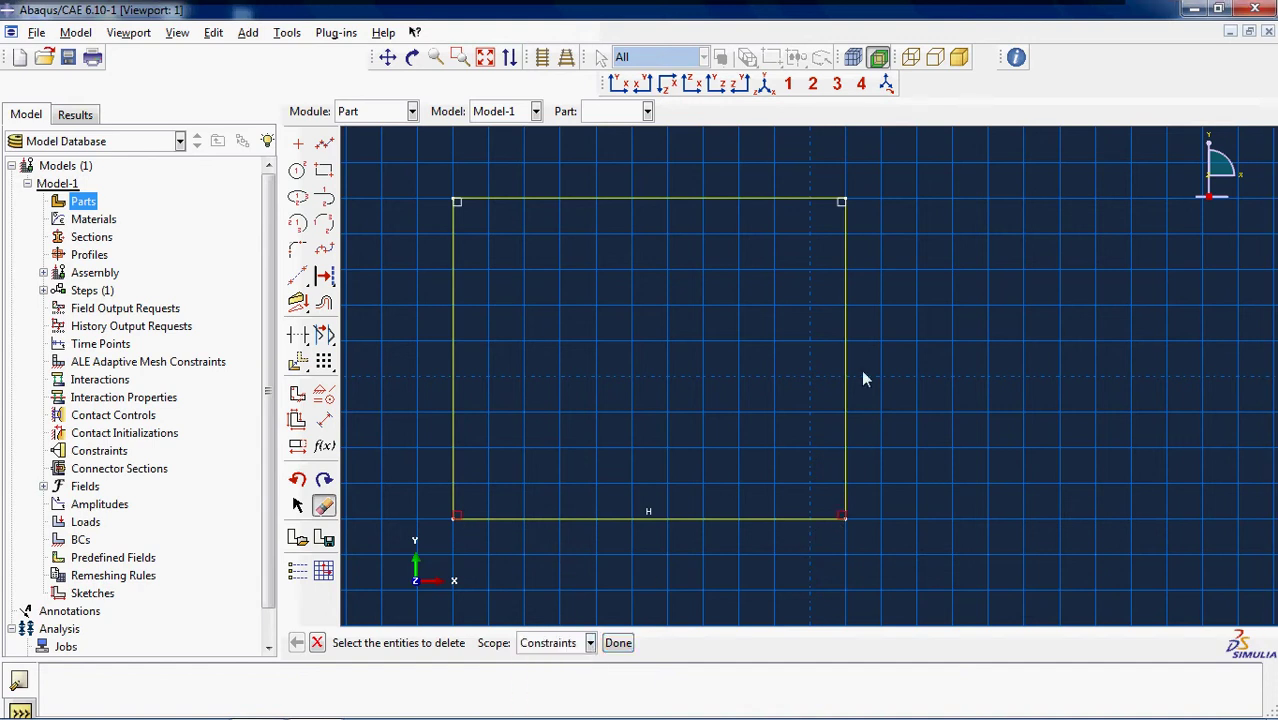
pyautogui.click(842, 201)
pyautogui.click(648, 511)
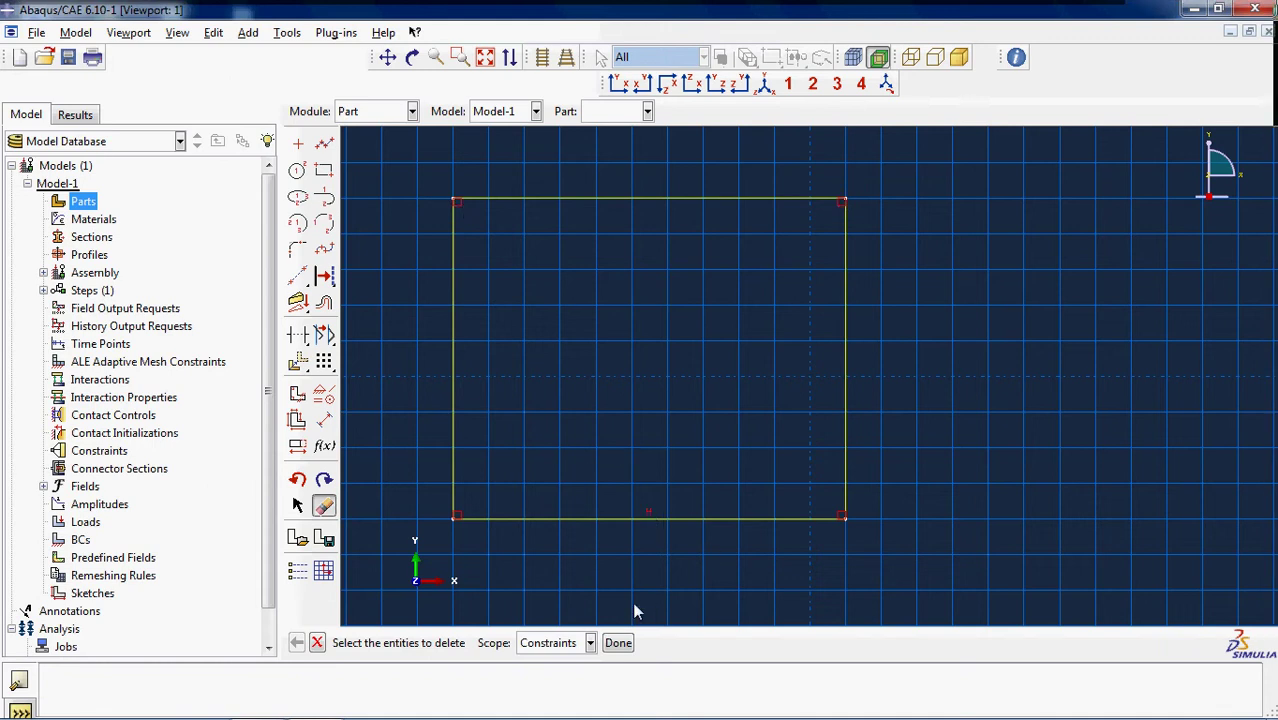
pyautogui.click(614, 642)
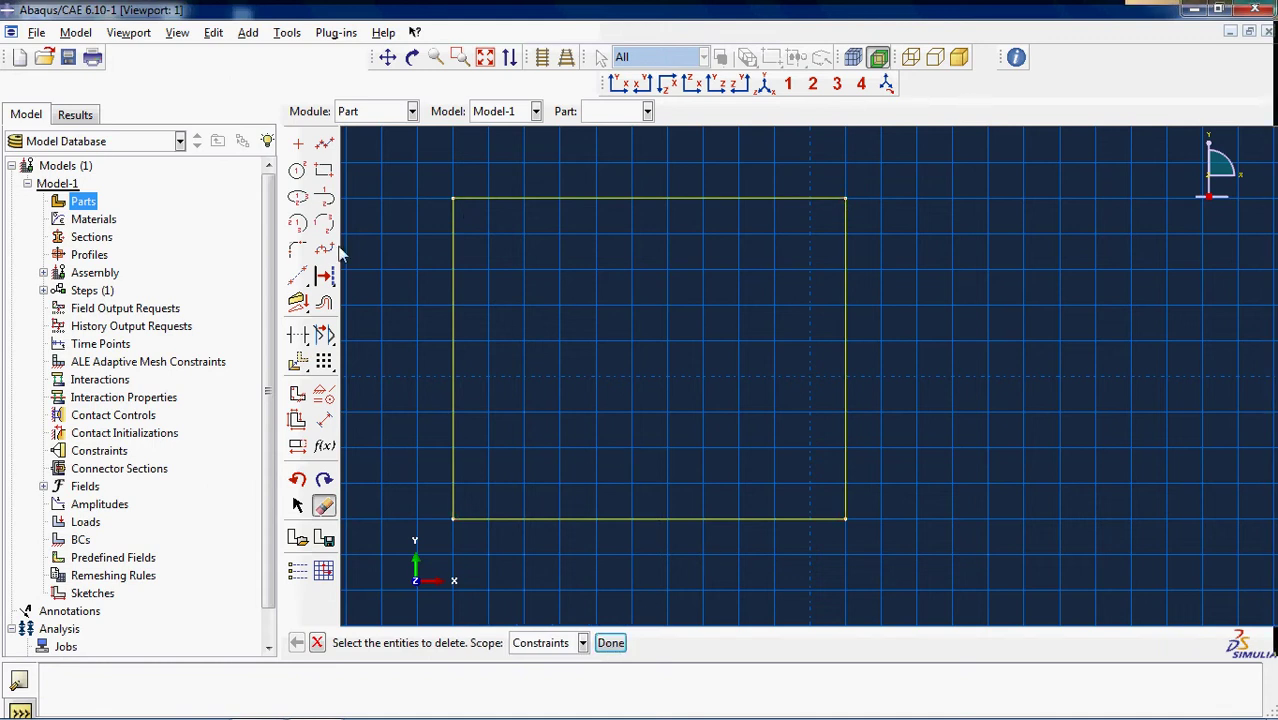
# - Add a parallel constraint between the rectangle's top and bottom edges
pyautogui.click(323, 395)
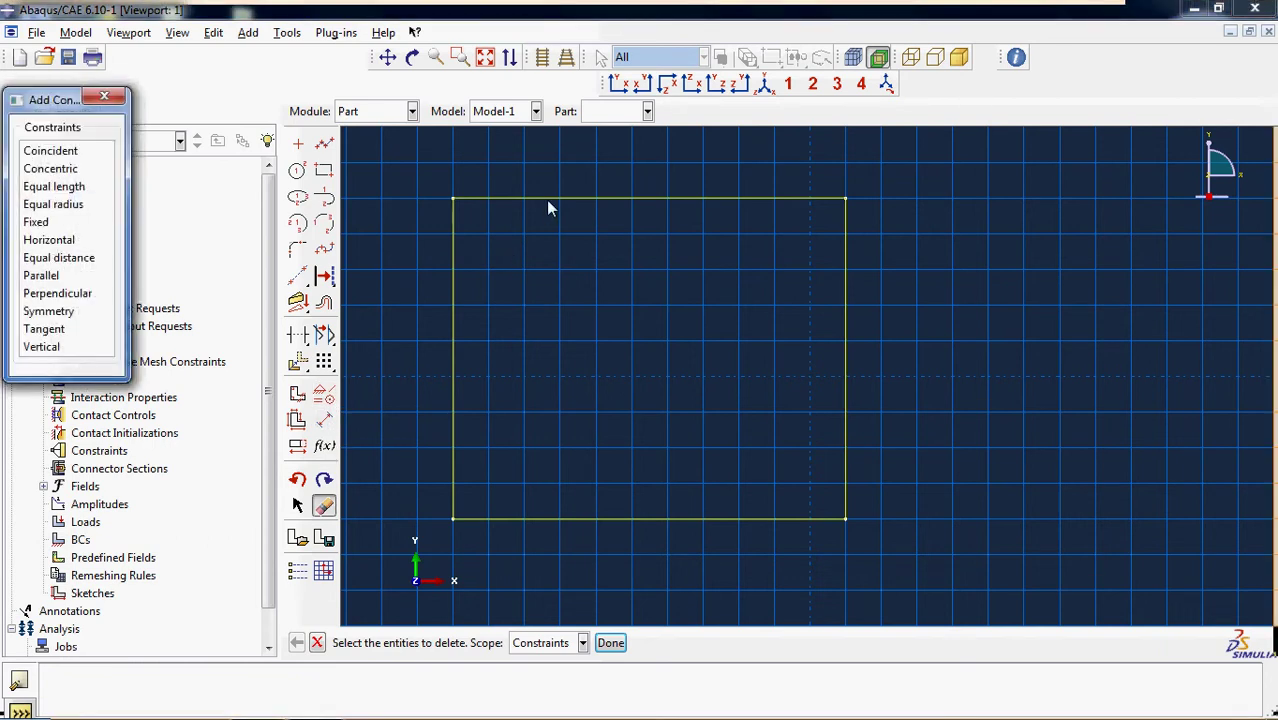
pyautogui.click(55, 276)
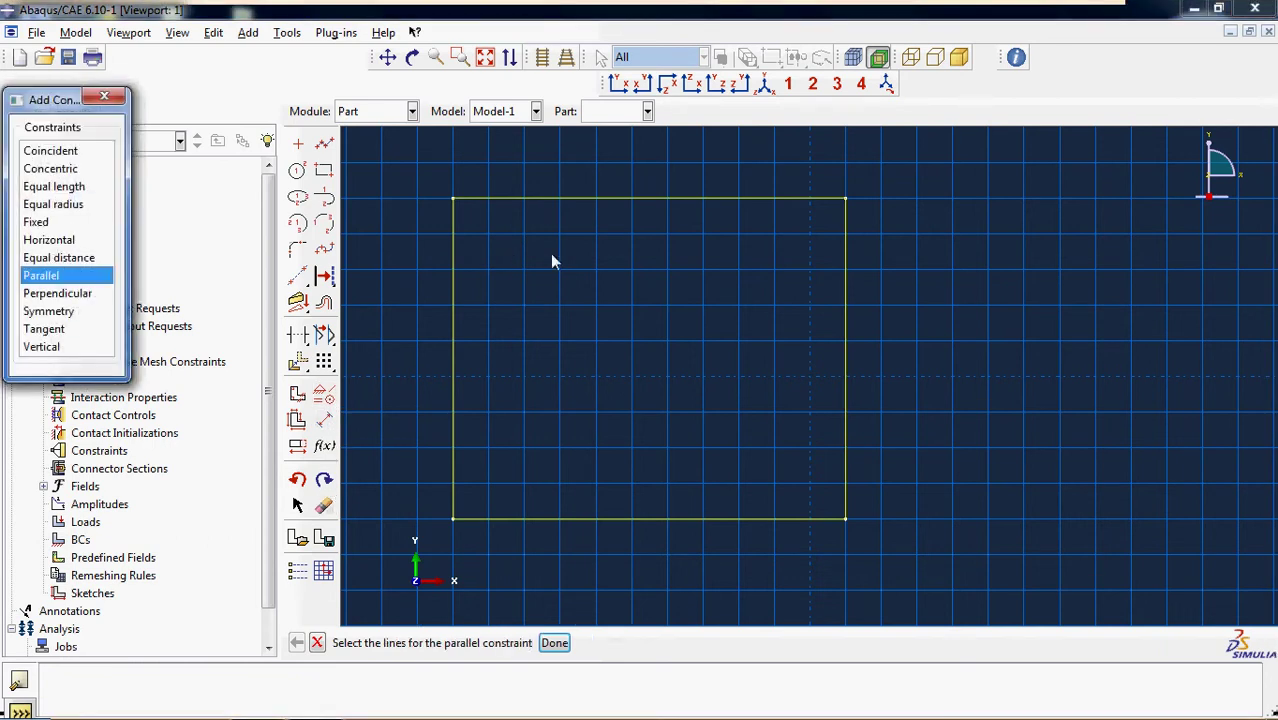
pyautogui.click(649, 199)
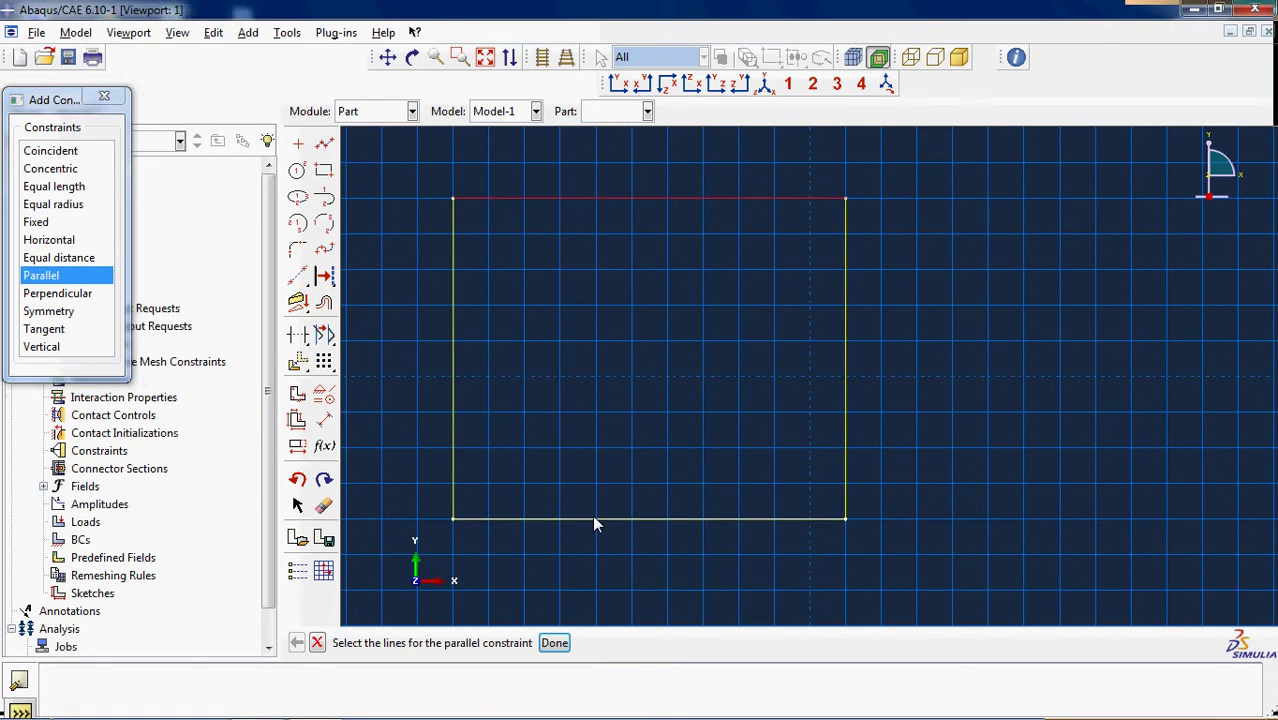
pyautogui.click(593, 518)
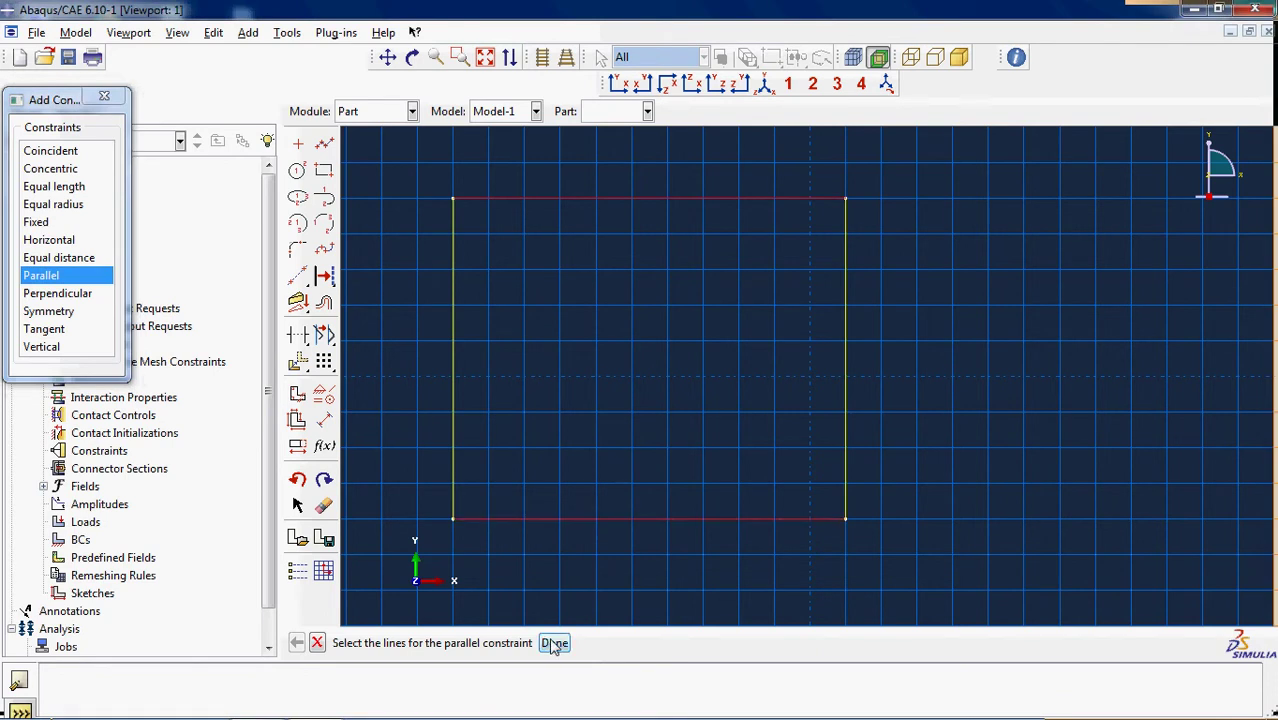
pyautogui.click(104, 99)
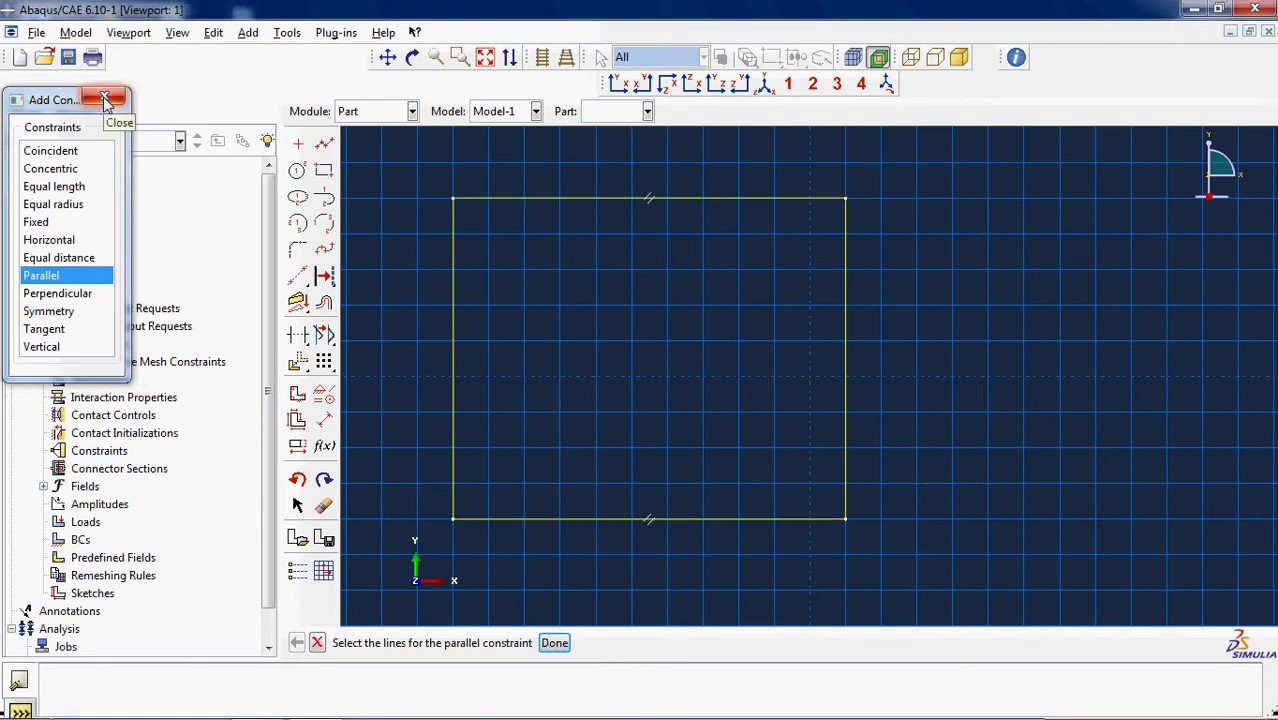
# - Dimension the top edge to a length of 1 and the bottom edge to a length of 2
pyautogui.click(330, 422)
pyautogui.click(566, 199)
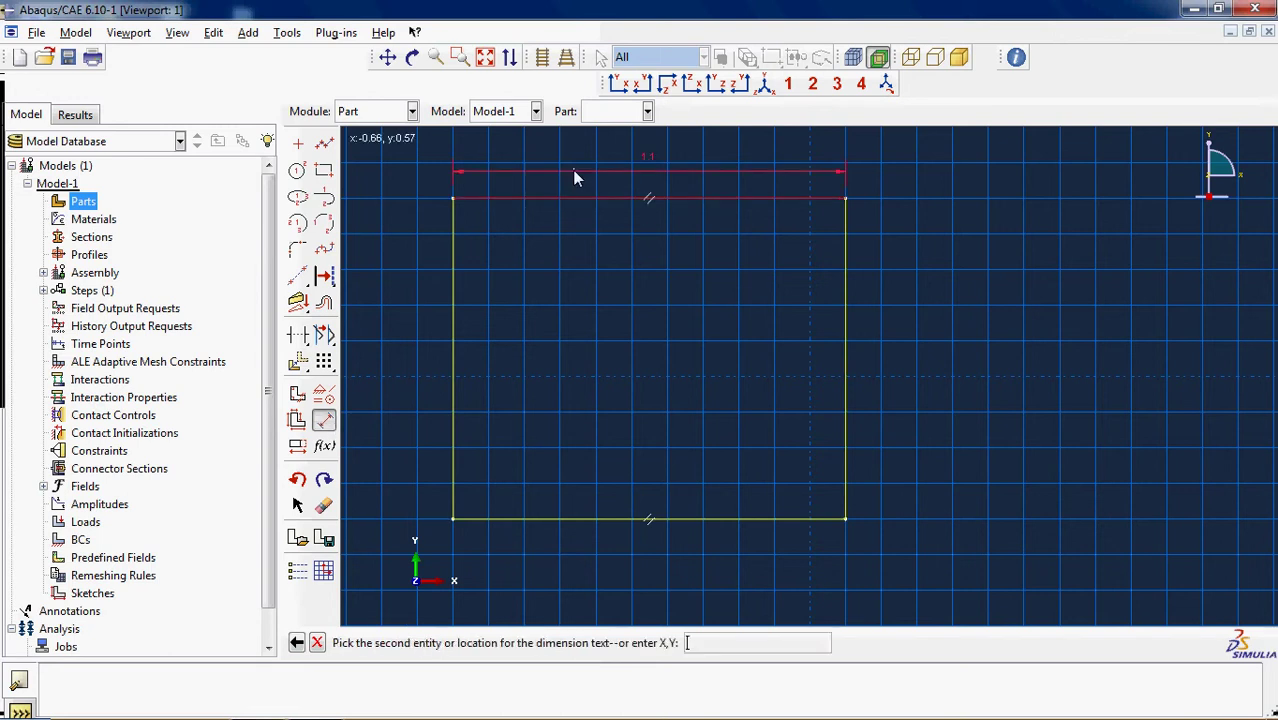
pyautogui.click(574, 172)
pyautogui.write('1')
pyautogui.press('Return')
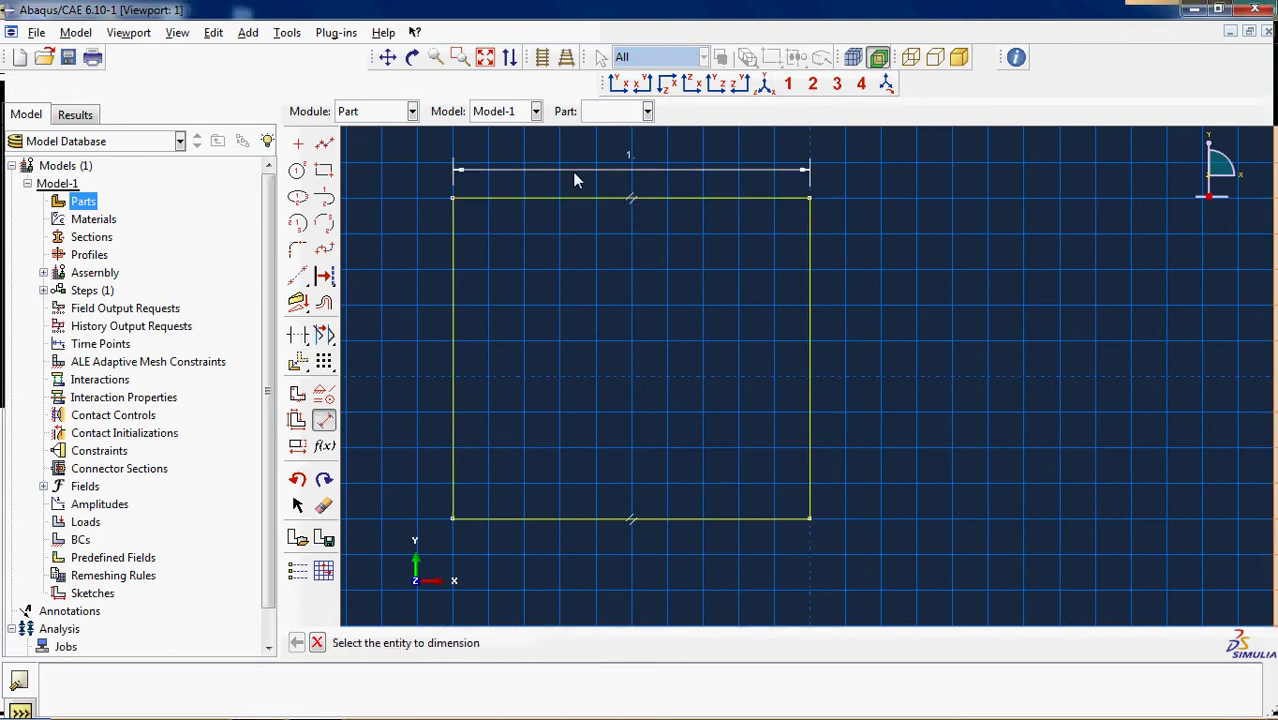
pyautogui.click(543, 519)
pyautogui.click(544, 563)
pyautogui.write('2')
pyautogui.press('Return')
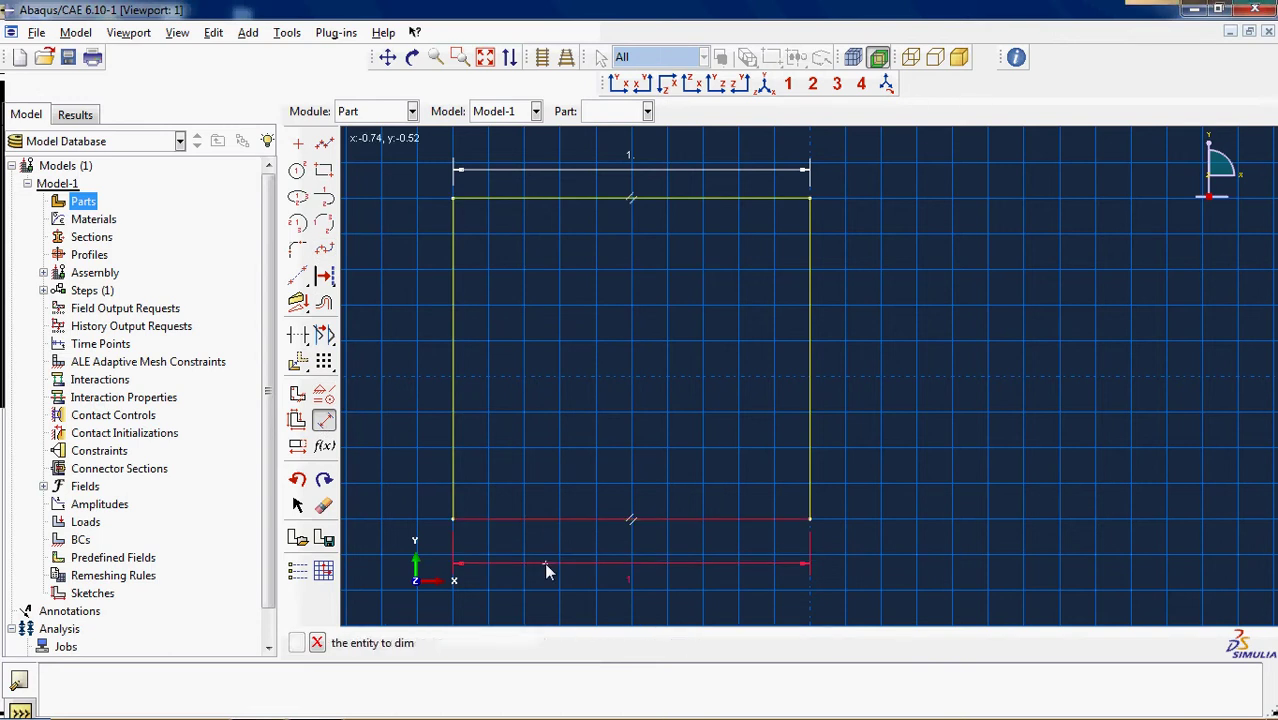
# - Dimension the two slanted side edges of the trapezoid to a length of 1 each
pyautogui.click(971, 342)
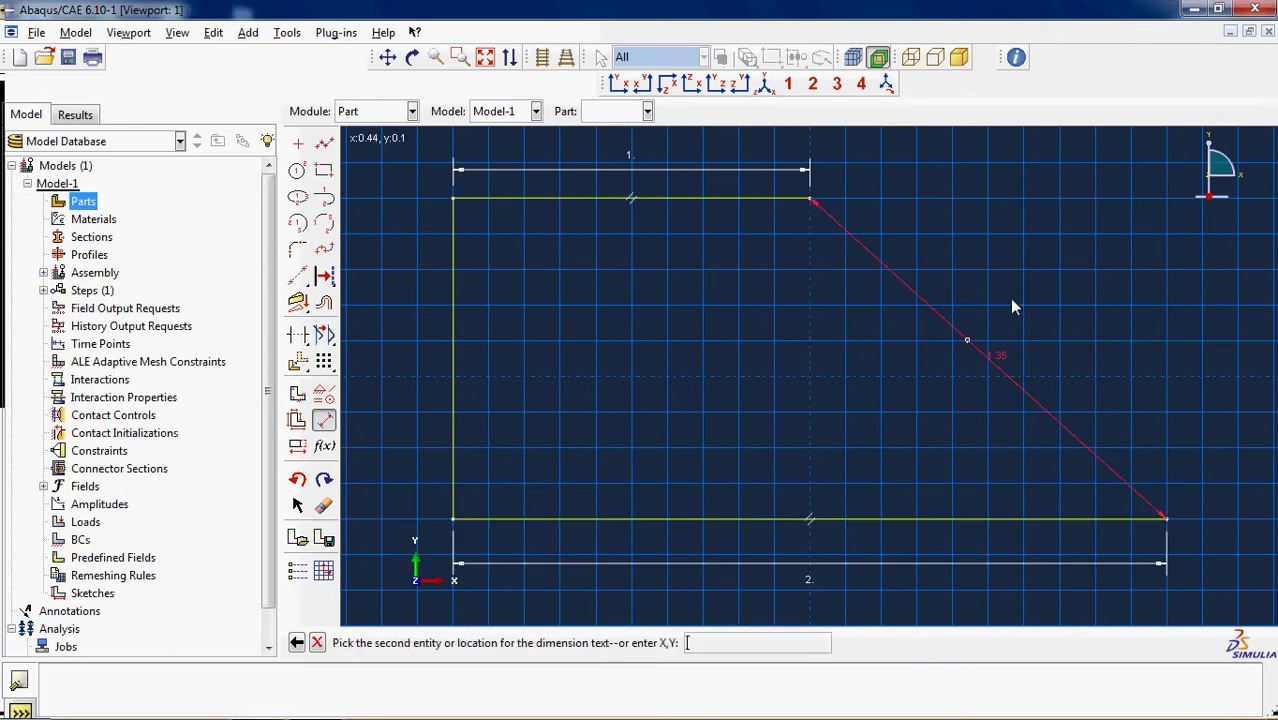
pyautogui.click(1013, 298)
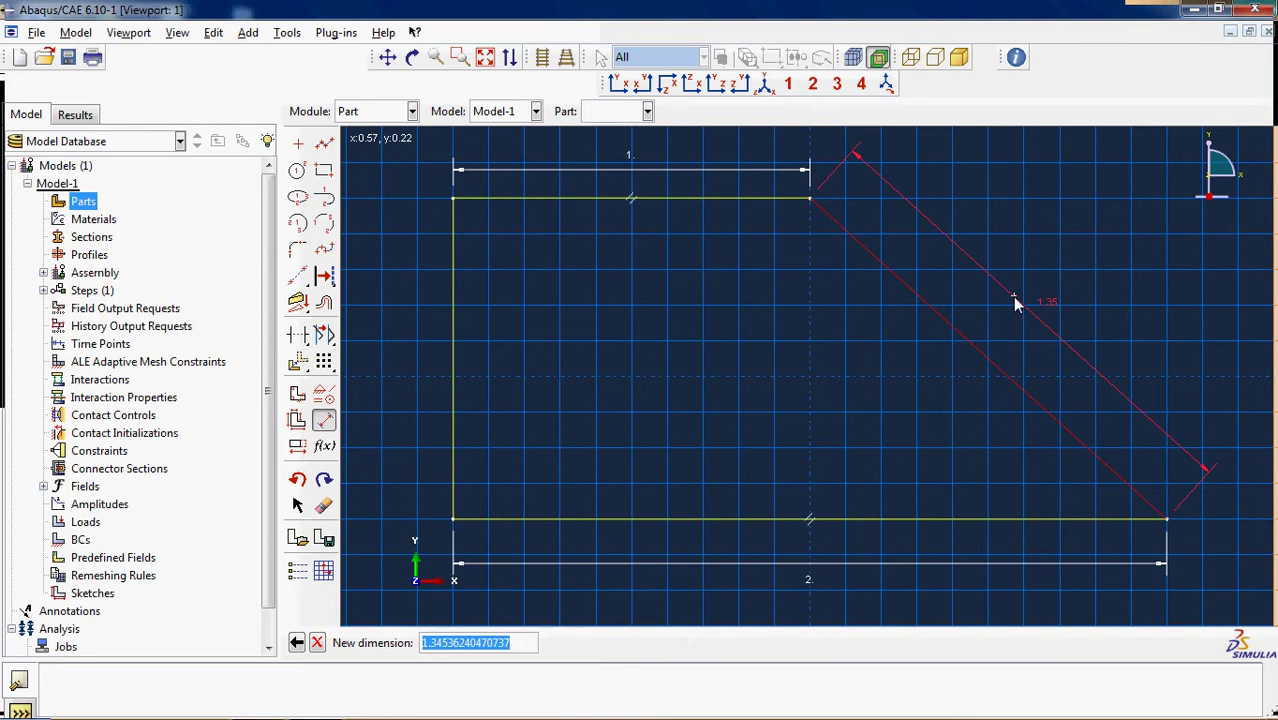
pyautogui.write('1')
pyautogui.press('Return')
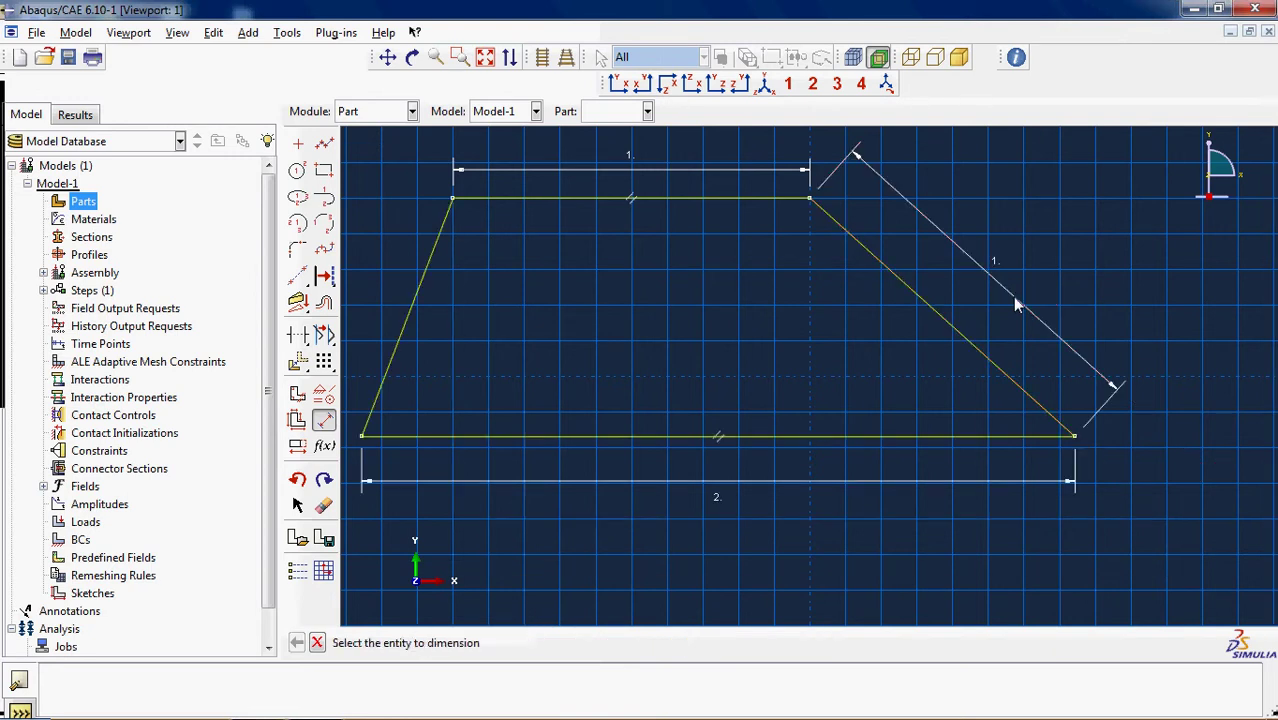
pyautogui.click(426, 265)
pyautogui.click(408, 249)
pyautogui.write('1')
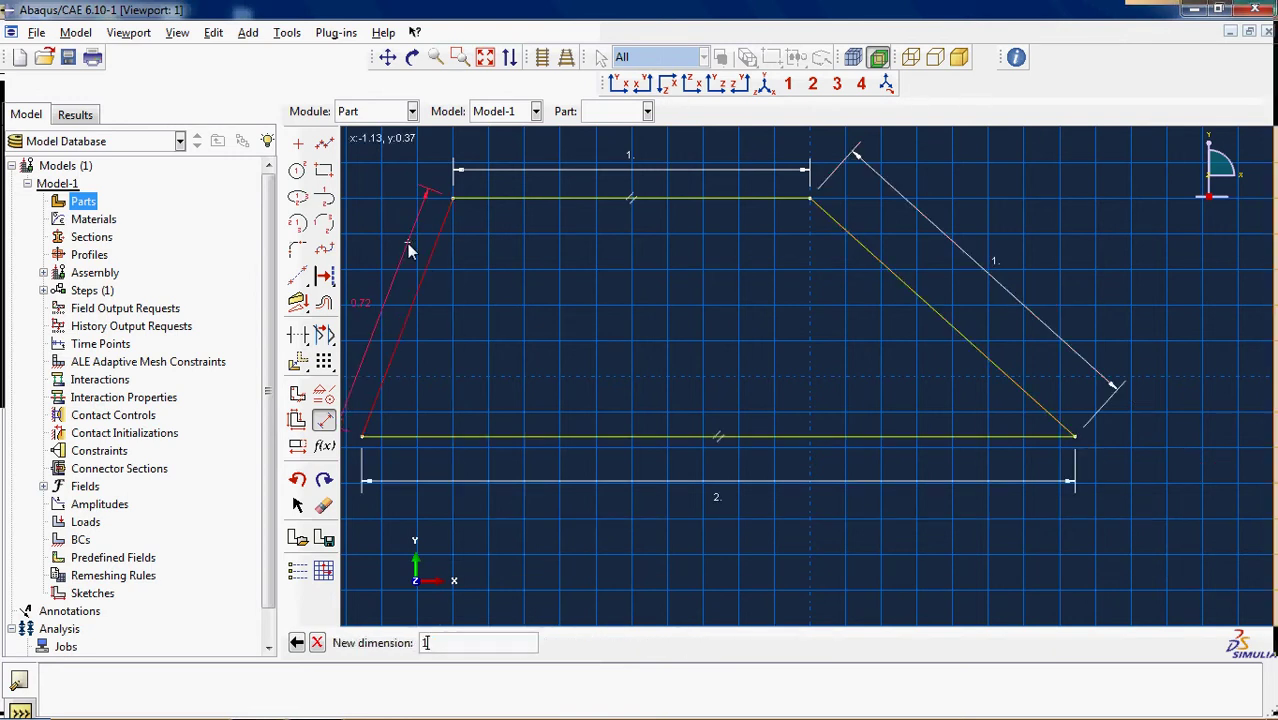
pyautogui.press('Return')
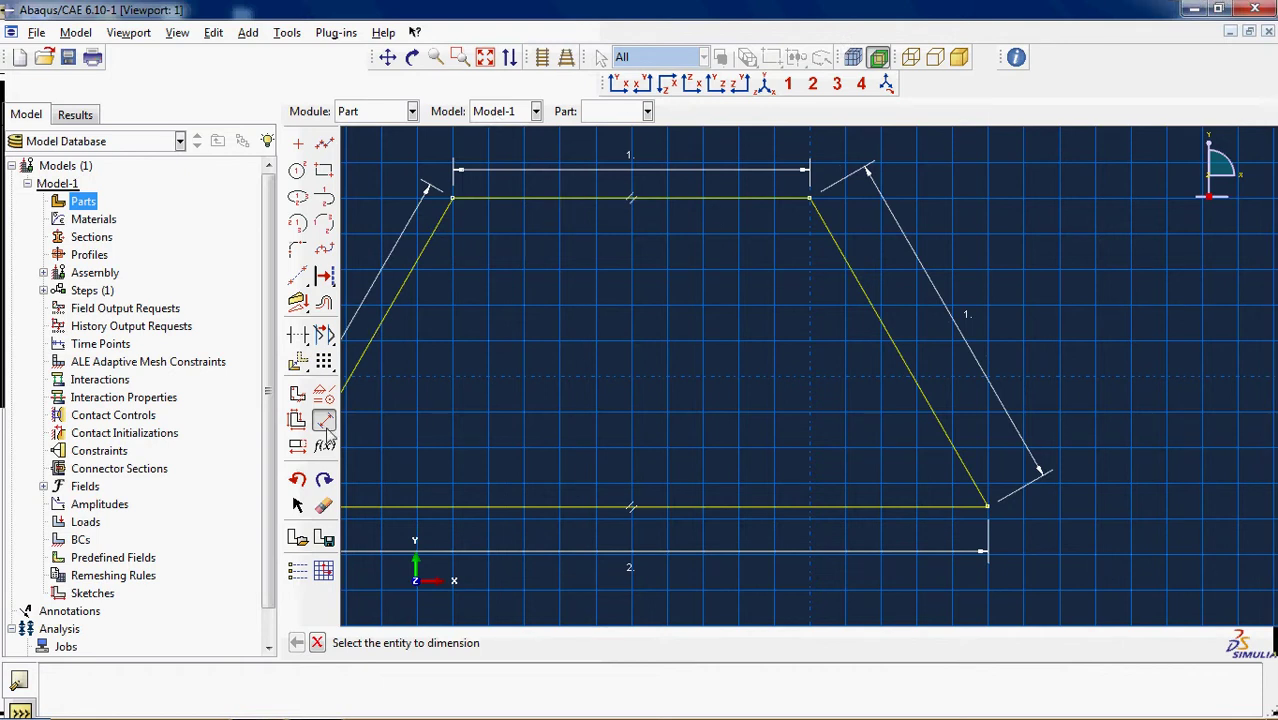
# - Draw two connected lines from the upper left corner to a point on the bottom edge and up to the upper right corner
pyautogui.click(324, 144)
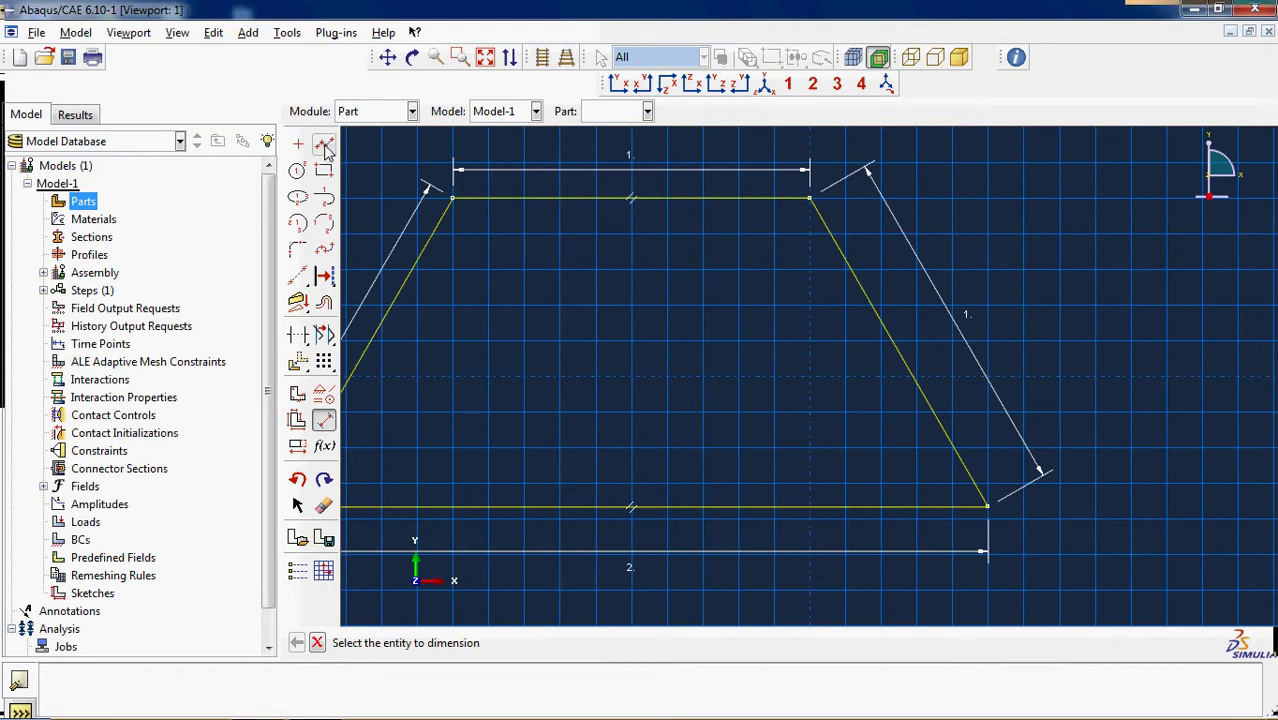
pyautogui.click(452, 201)
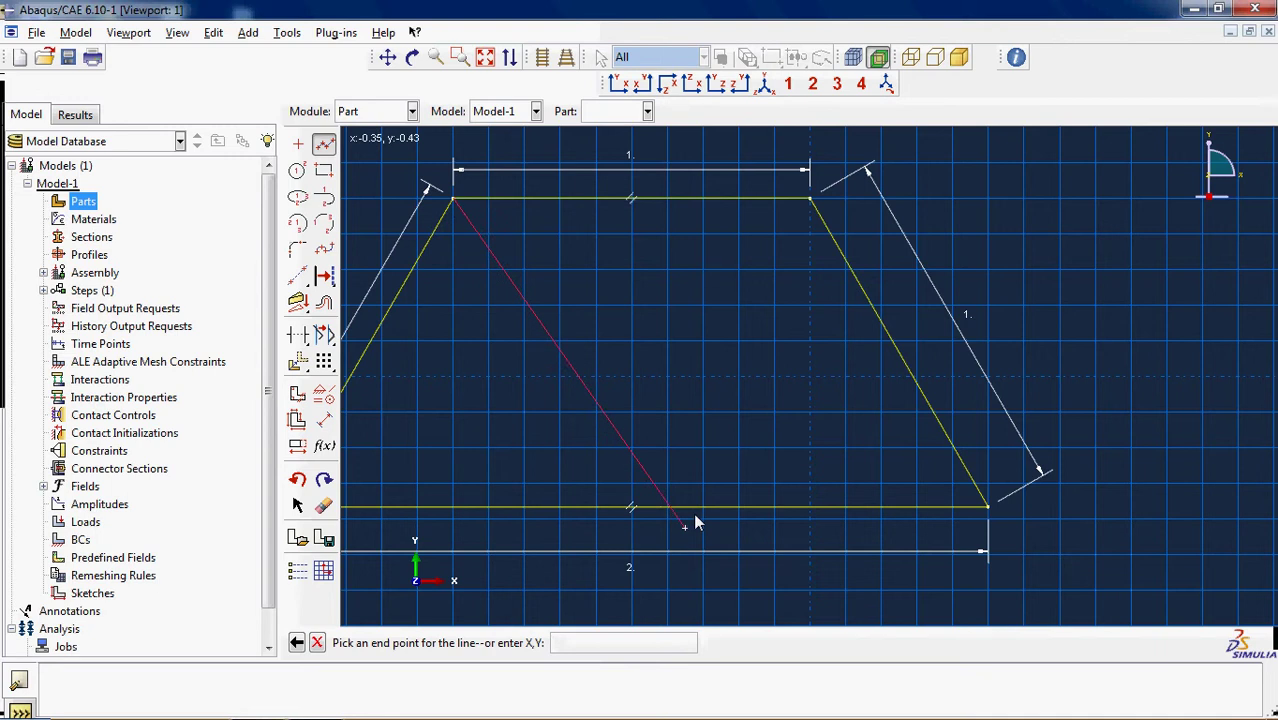
pyautogui.click(702, 508)
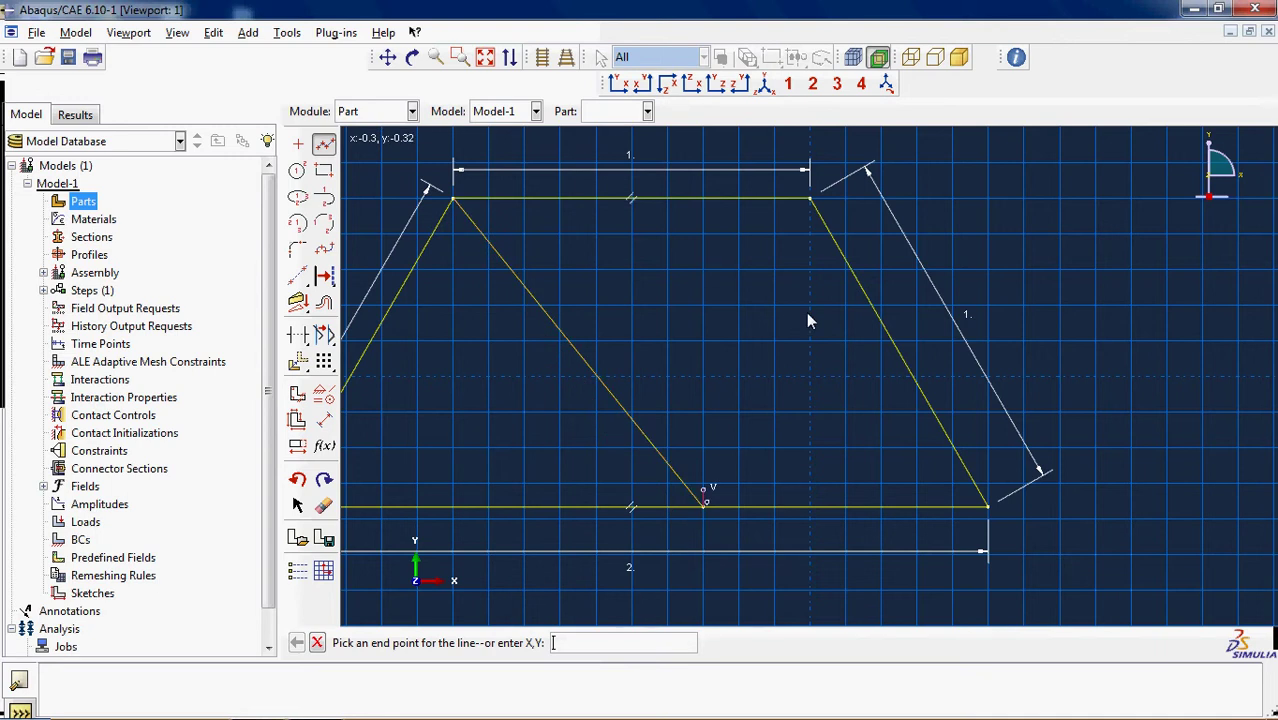
pyautogui.click(809, 201)
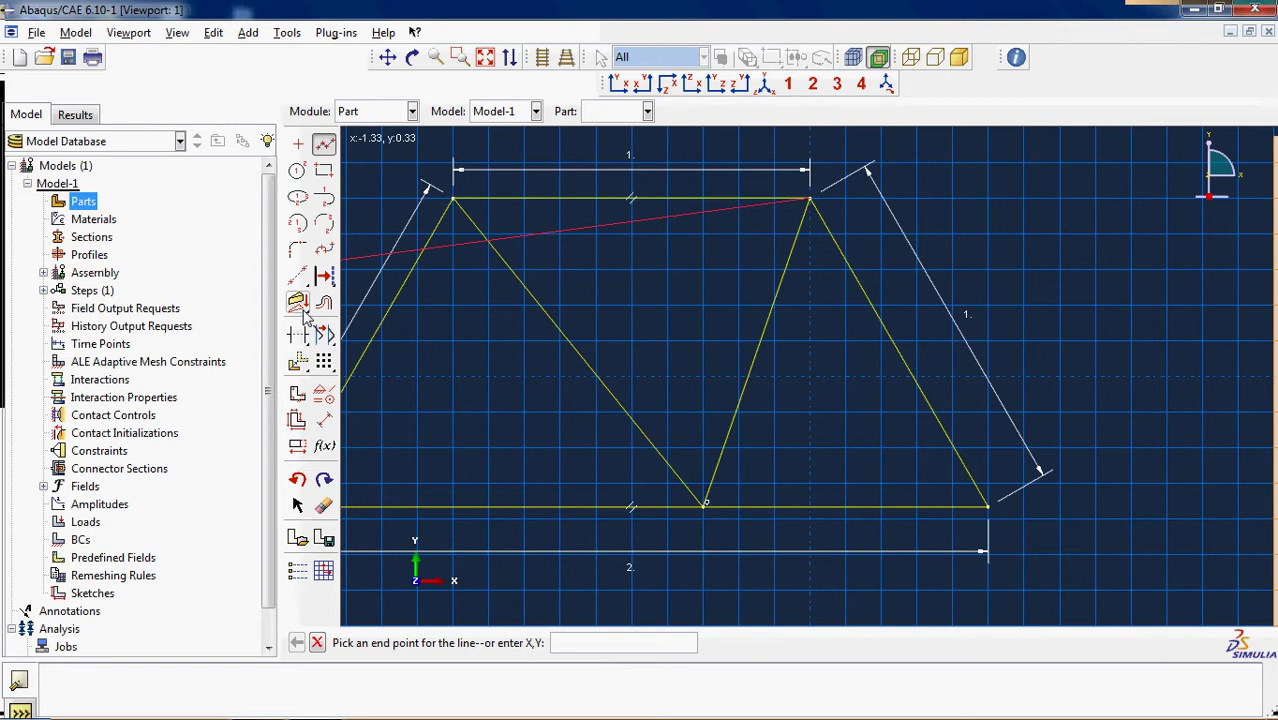
# - Split the bottom edge at the point where the two inner diagonals meet it
pyautogui.moveTo(297, 336); pyautogui.dragTo(378, 343)
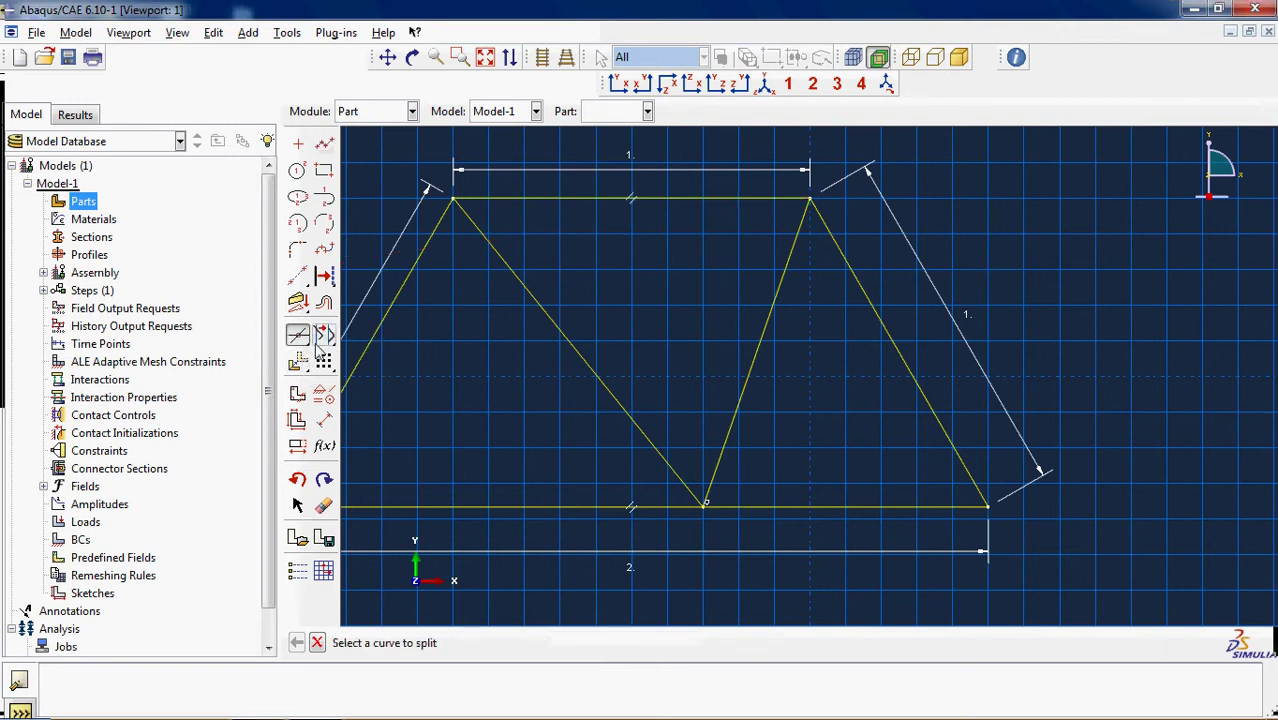
pyautogui.click(462, 507)
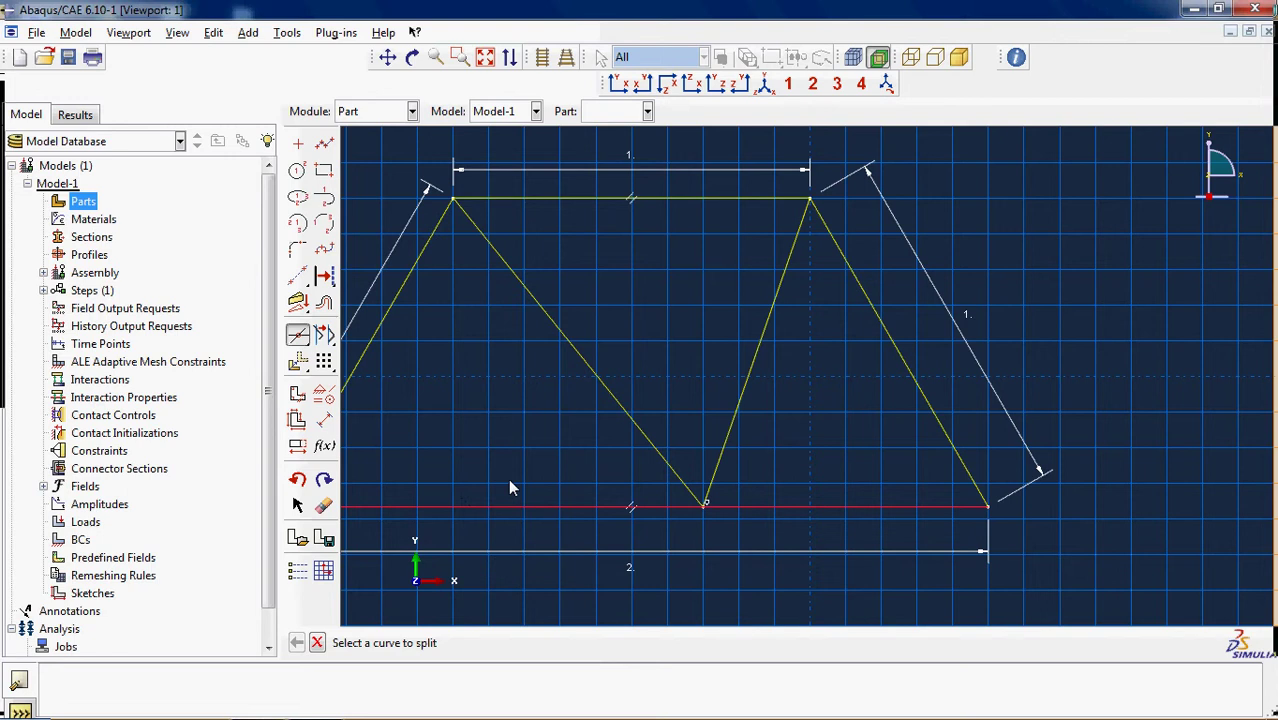
pyautogui.click(585, 371)
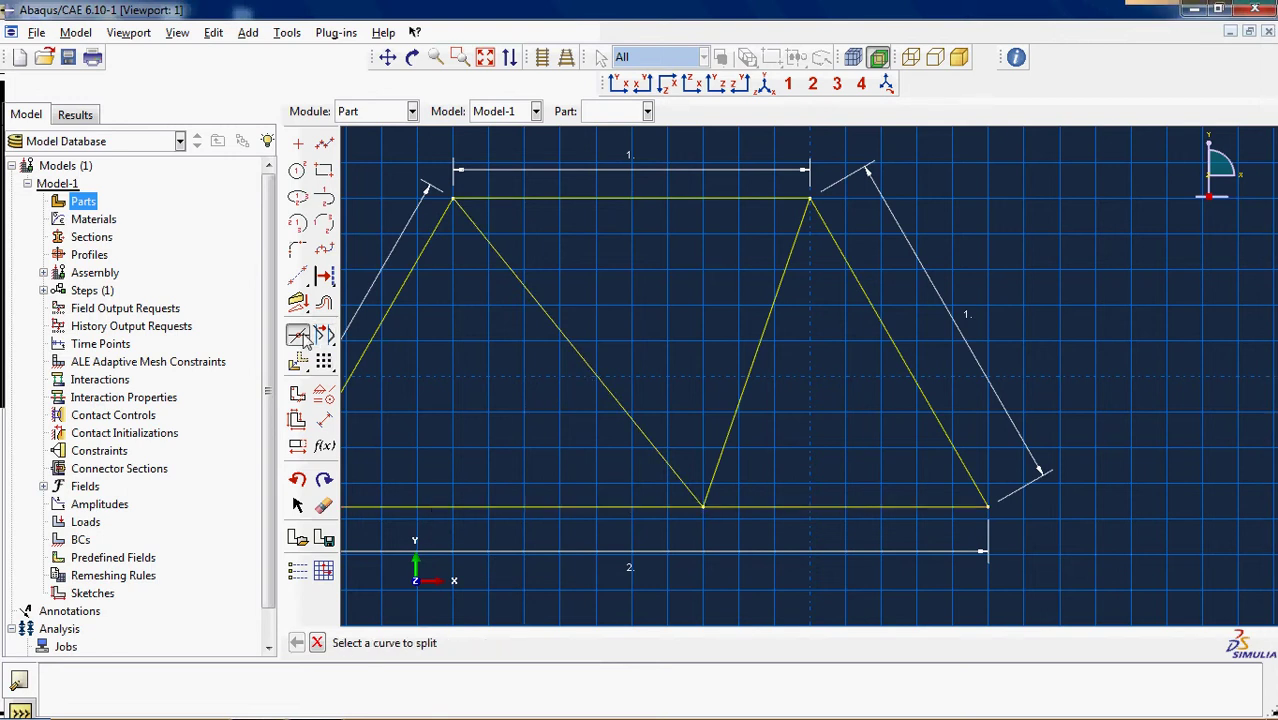
# - Add an equal length constraint to the two segments of the bottom edge
pyautogui.click(323, 393)
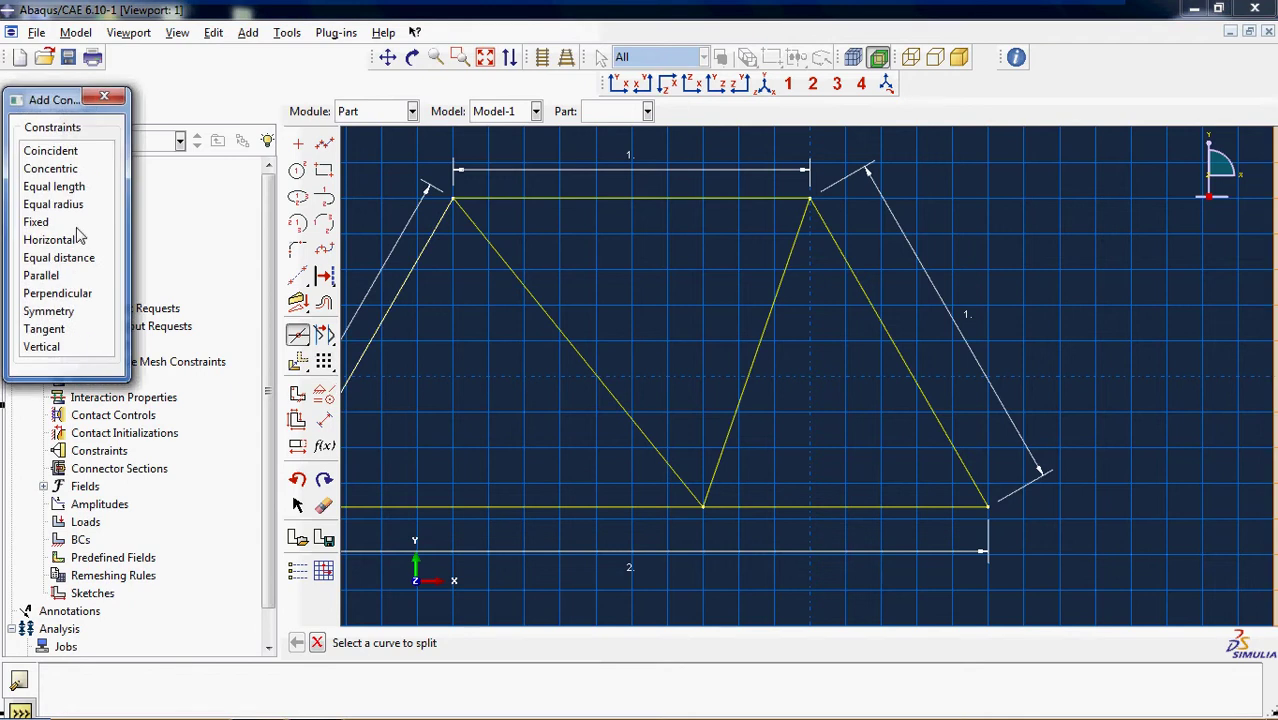
pyautogui.click(65, 186)
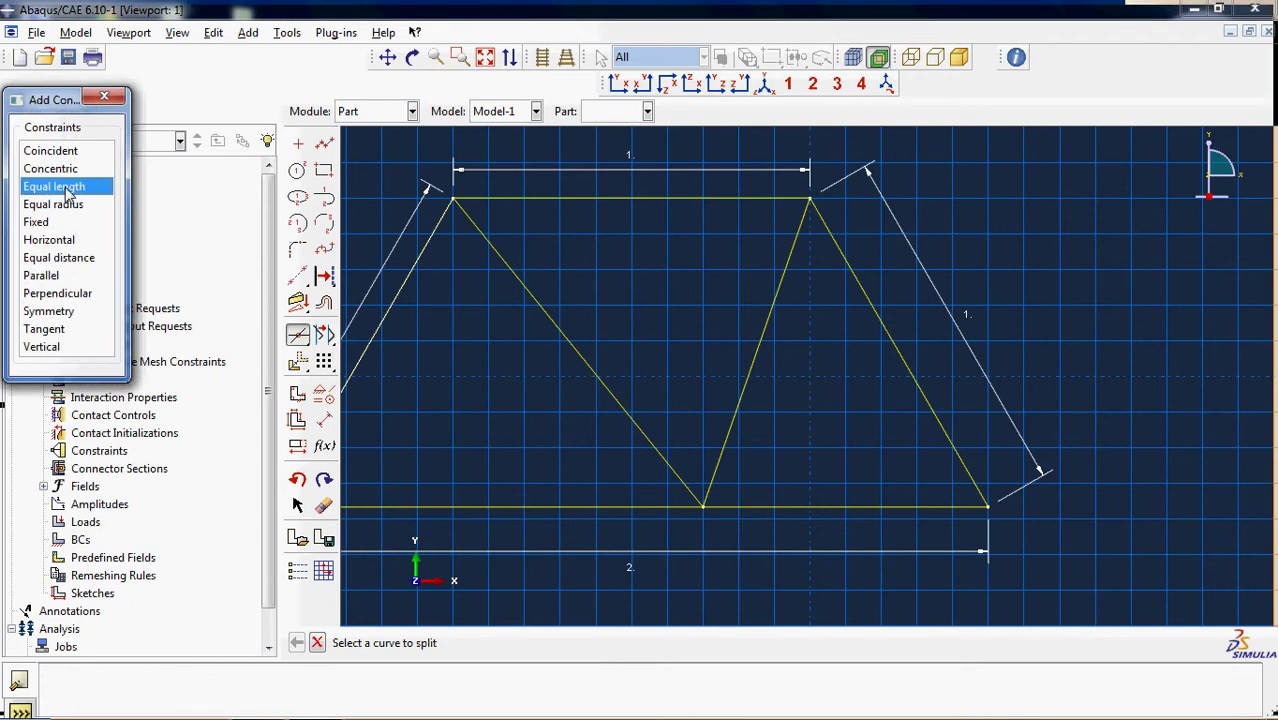
pyautogui.click(562, 509)
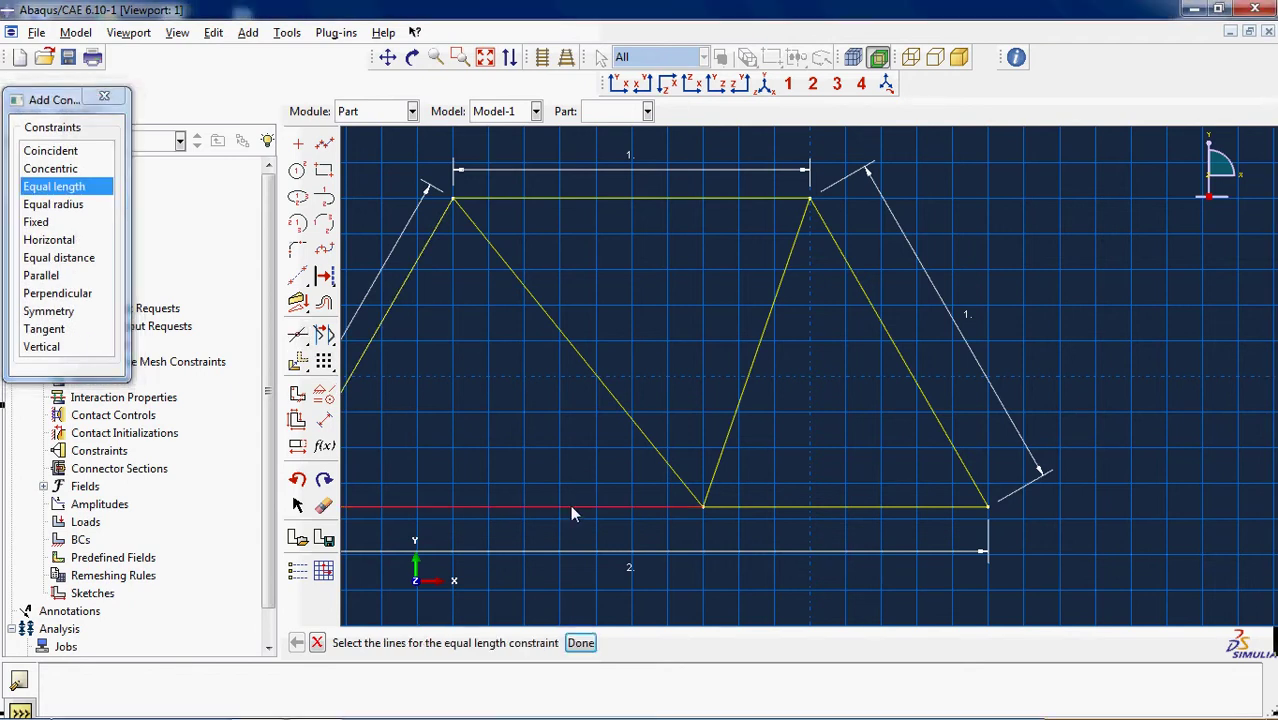
pyautogui.click(839, 506)
pyautogui.click(580, 643)
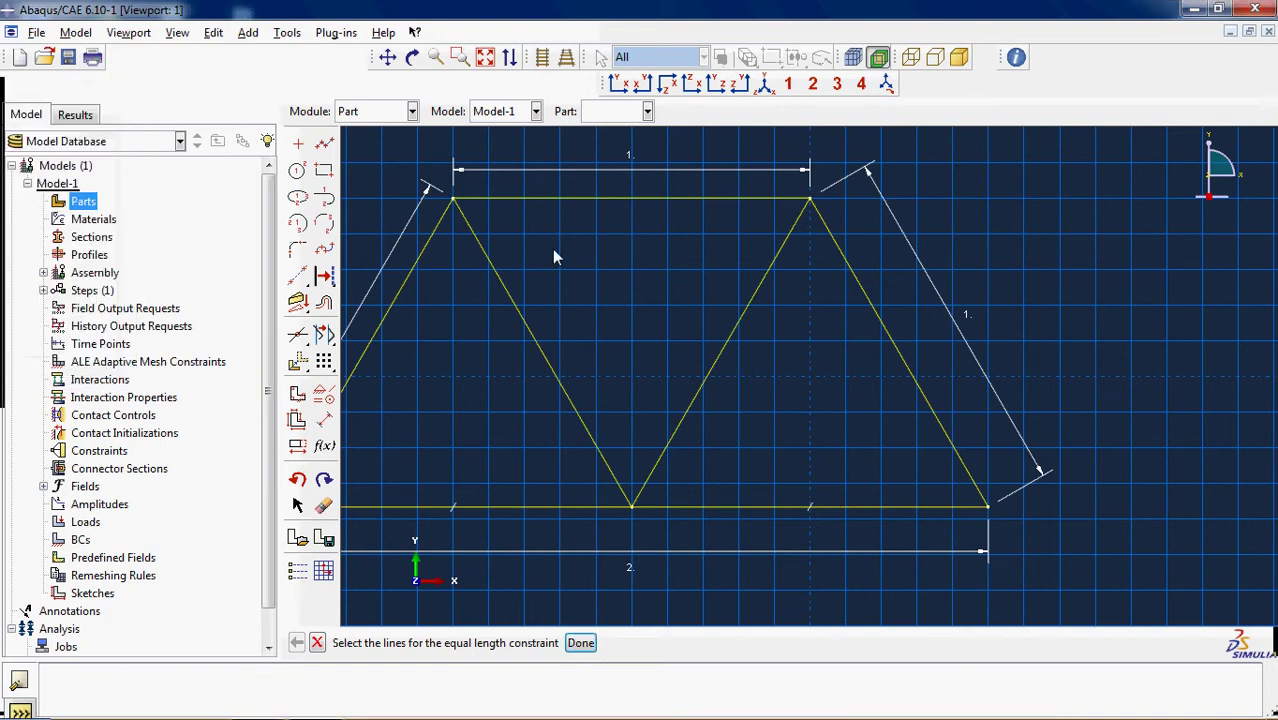
# - Finish the truss sketch and create the wire part from it
pyautogui.scroll(-4, 552, 249)
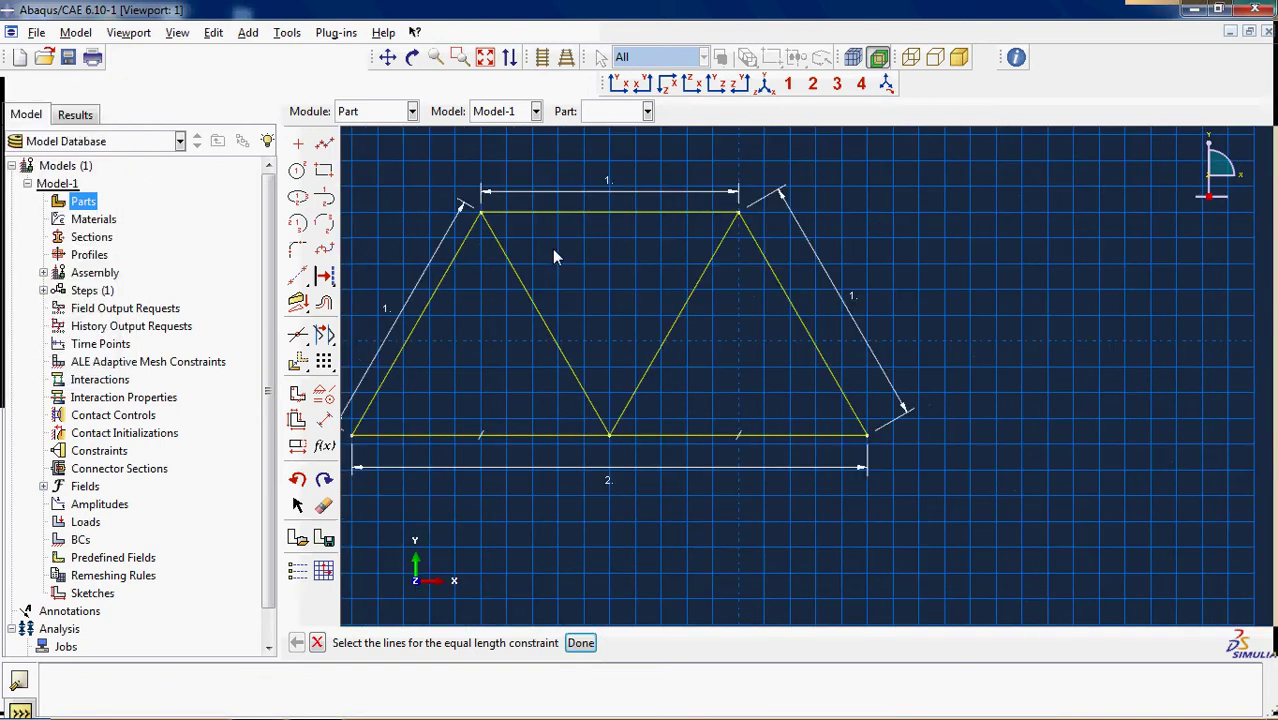
pyautogui.click(580, 643)
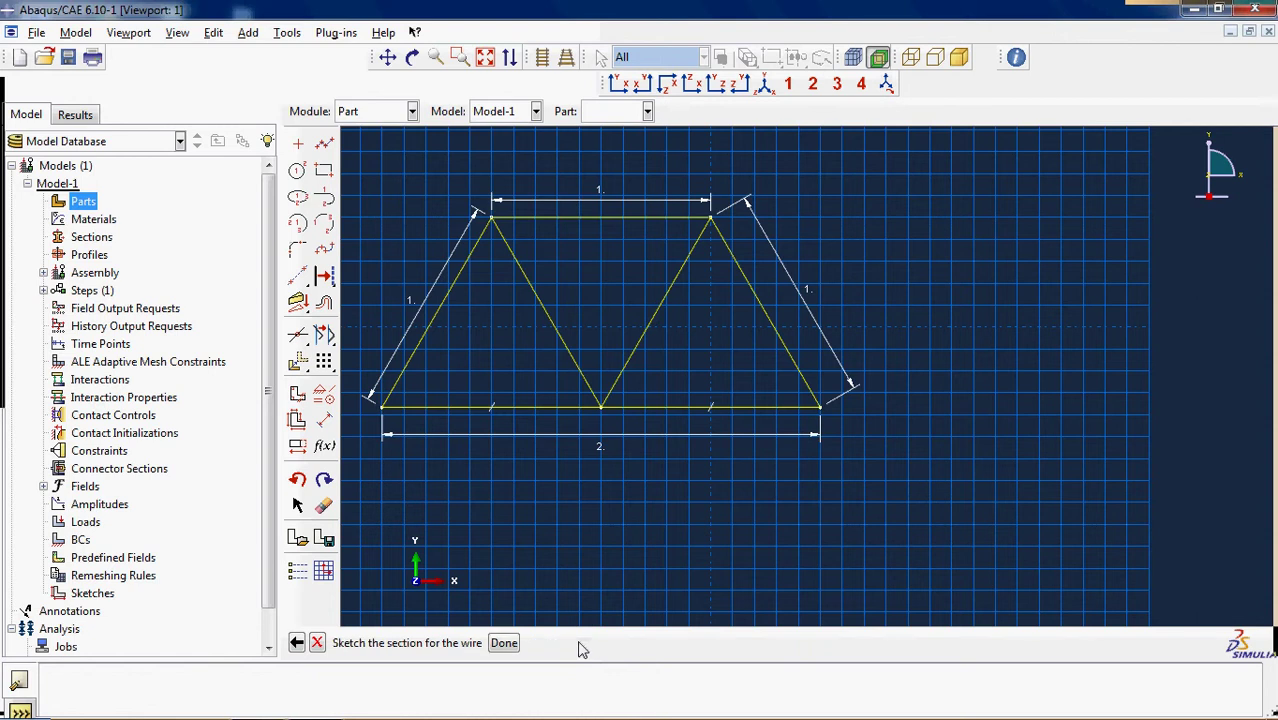
pyautogui.click(496, 644)
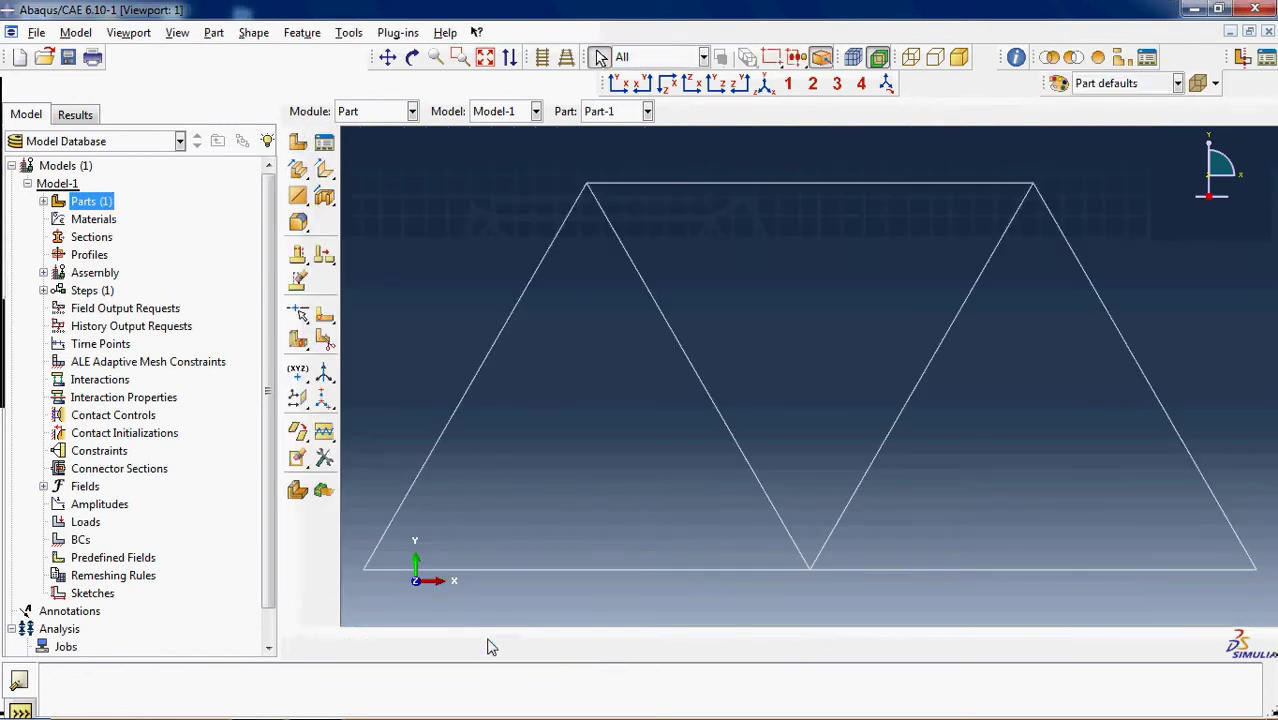
# - Create a new material and add a Density behavior with a mass density of 7800
pyautogui.doubleClick(92, 219)
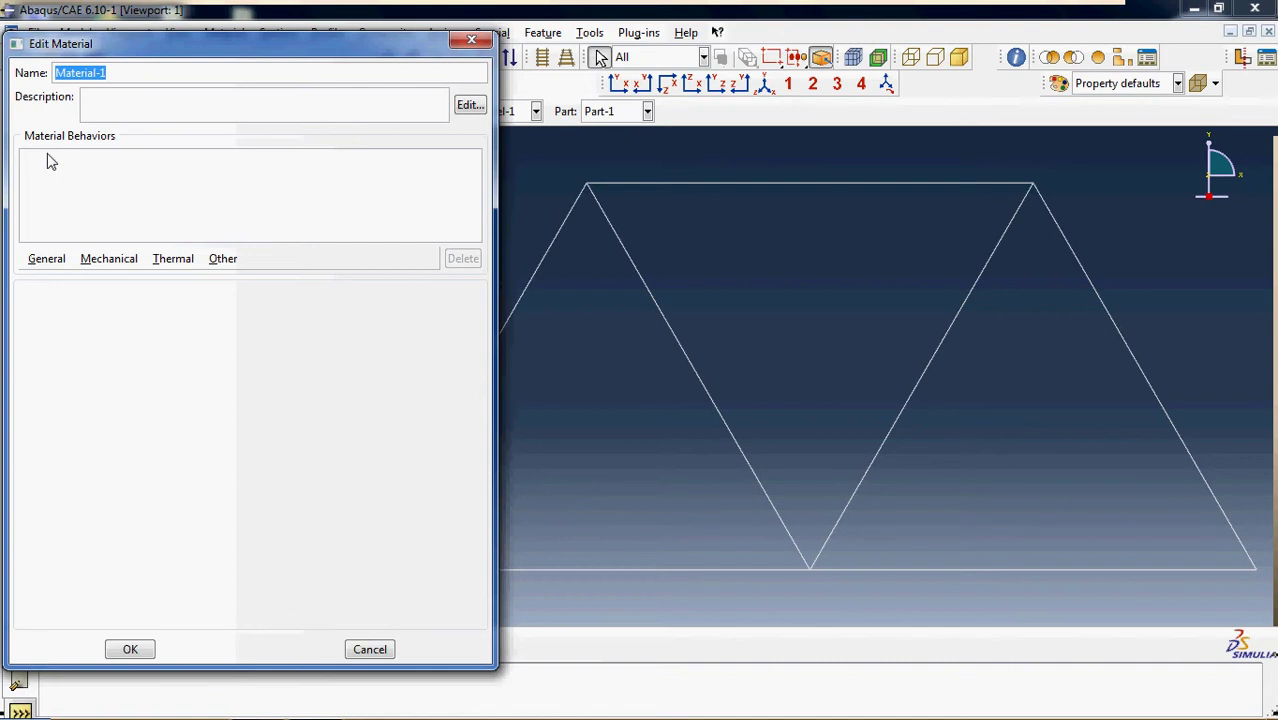
pyautogui.click(46, 258)
pyautogui.click(62, 281)
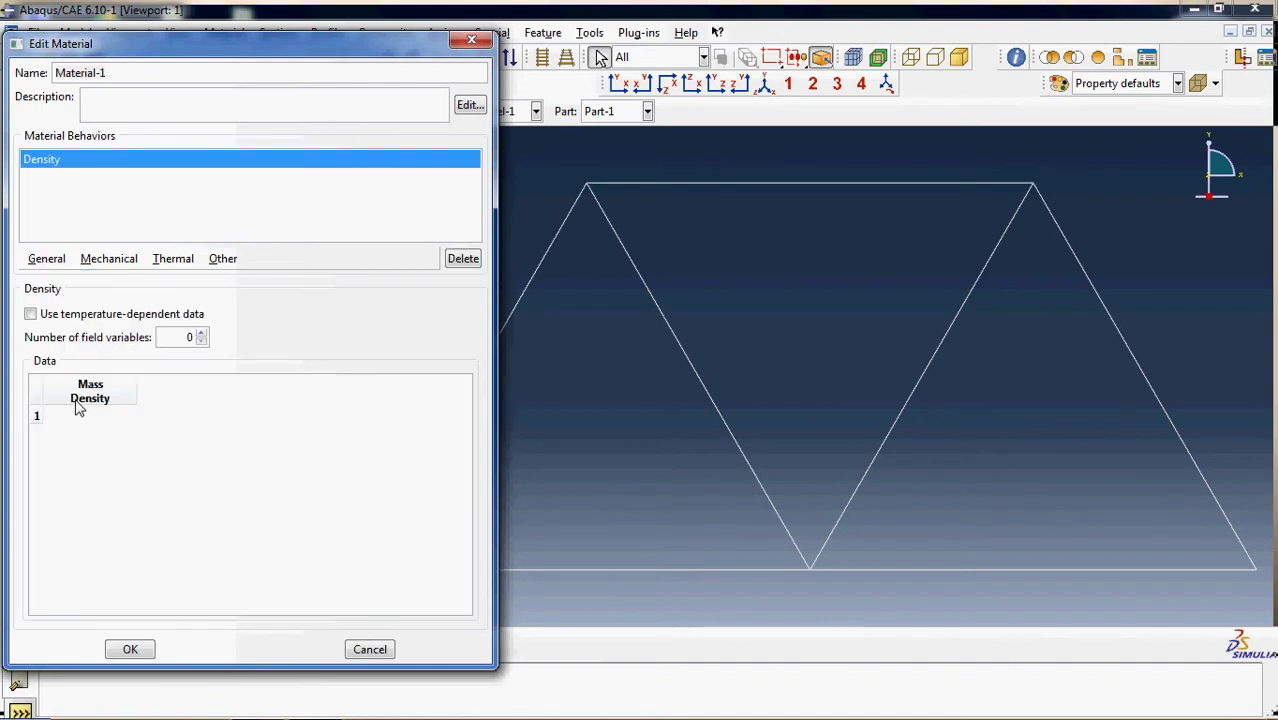
pyautogui.click(79, 416)
pyautogui.write('7800')
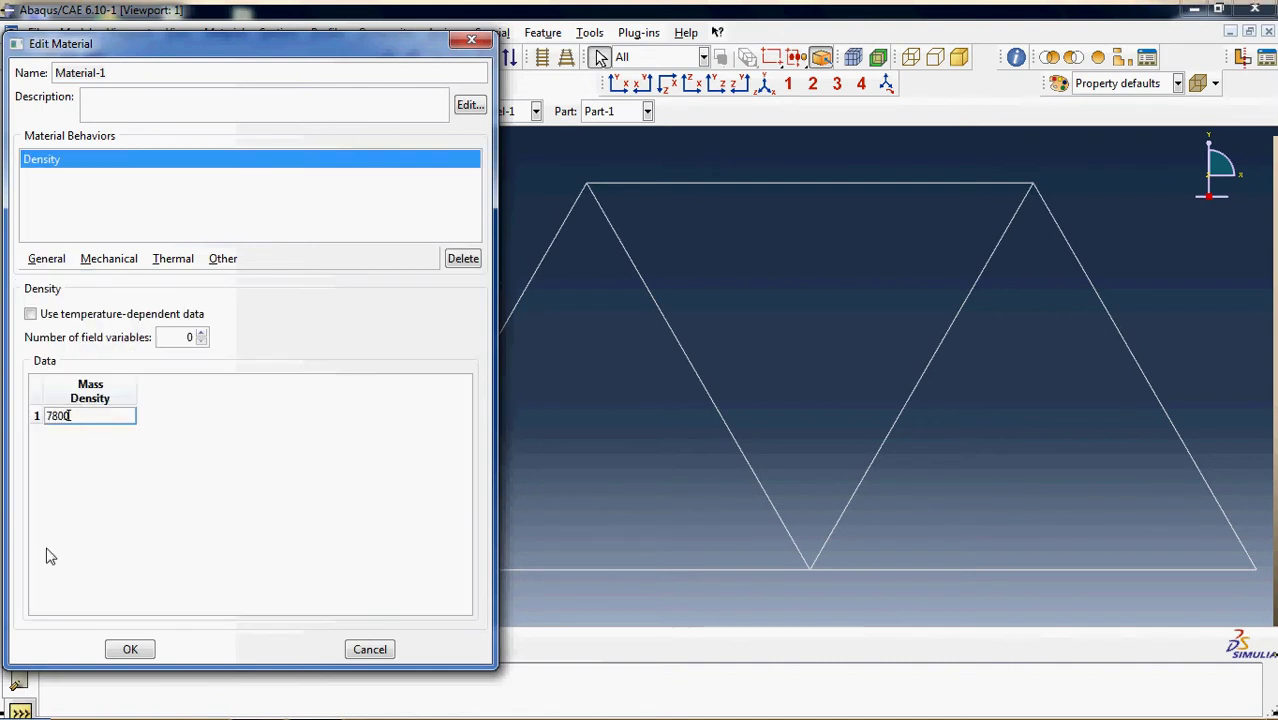
pyautogui.press('Return')
# - Add isotropic elasticity to the material with Young's modulus 200e9 and Poisson's ratio 0.3, and save the material
pyautogui.click(109, 258)
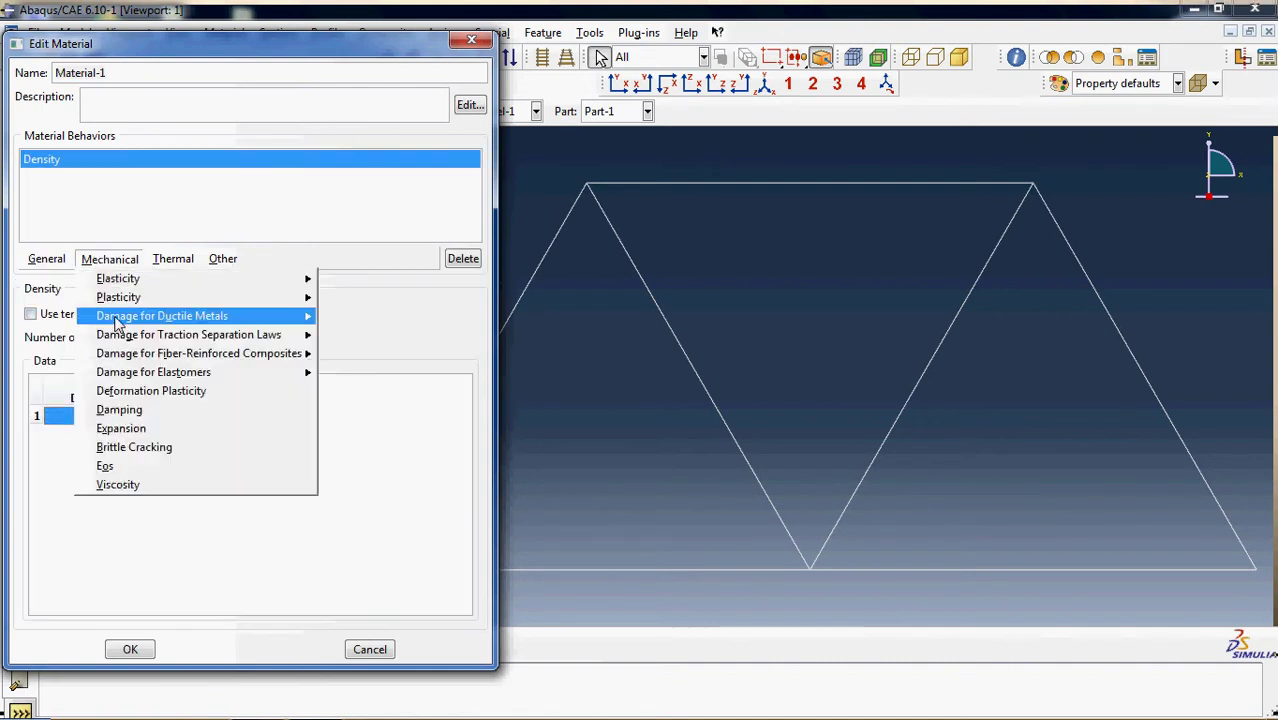
pyautogui.moveTo(280, 279)
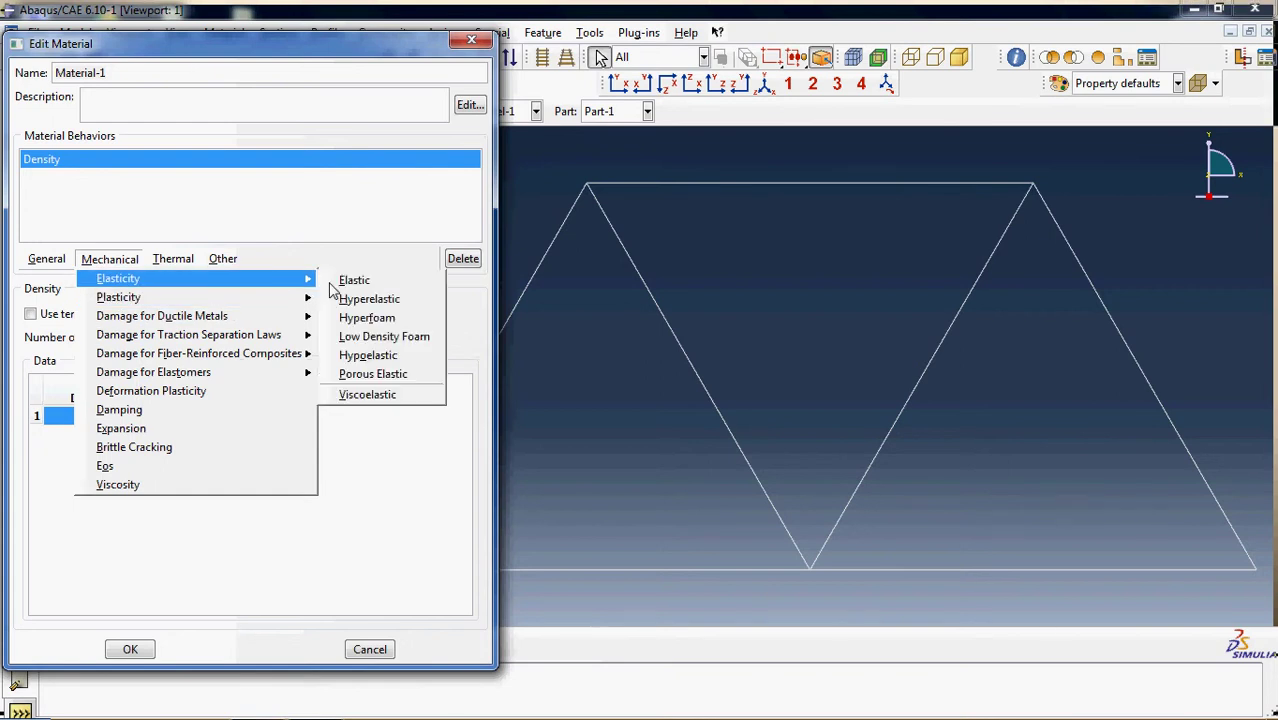
pyautogui.click(350, 281)
pyautogui.click(96, 513)
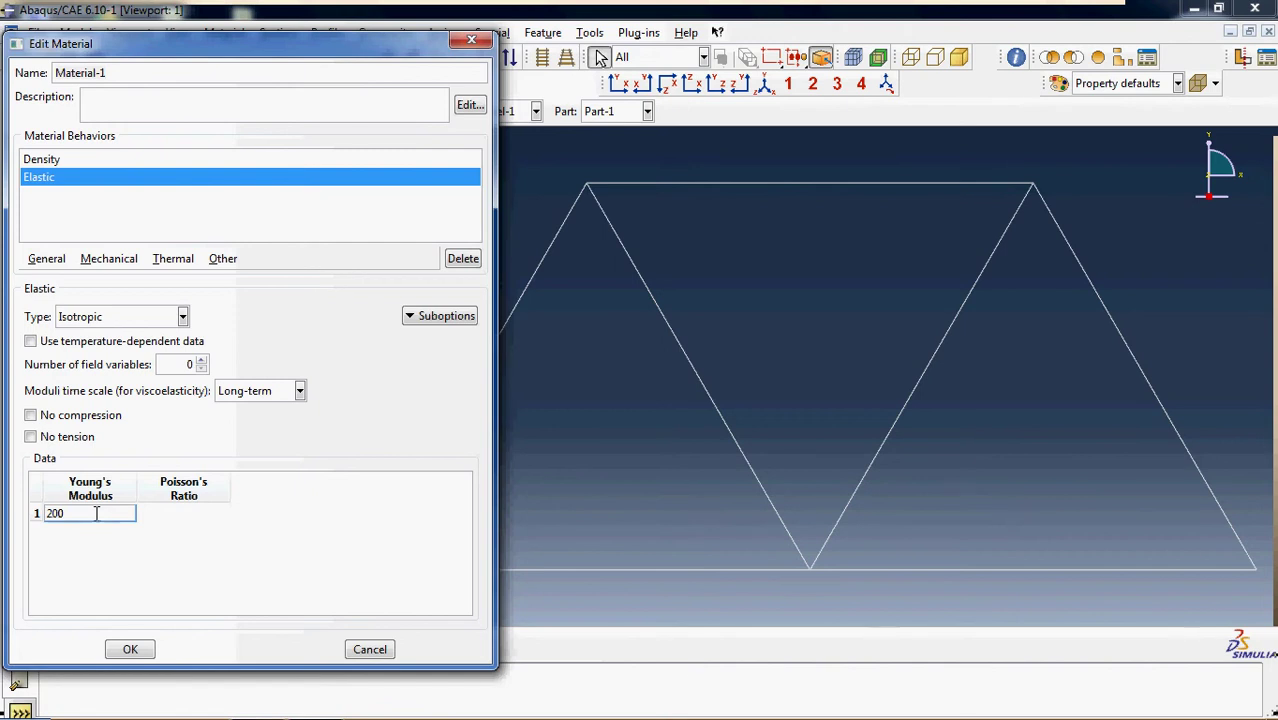
pyautogui.write('200e')
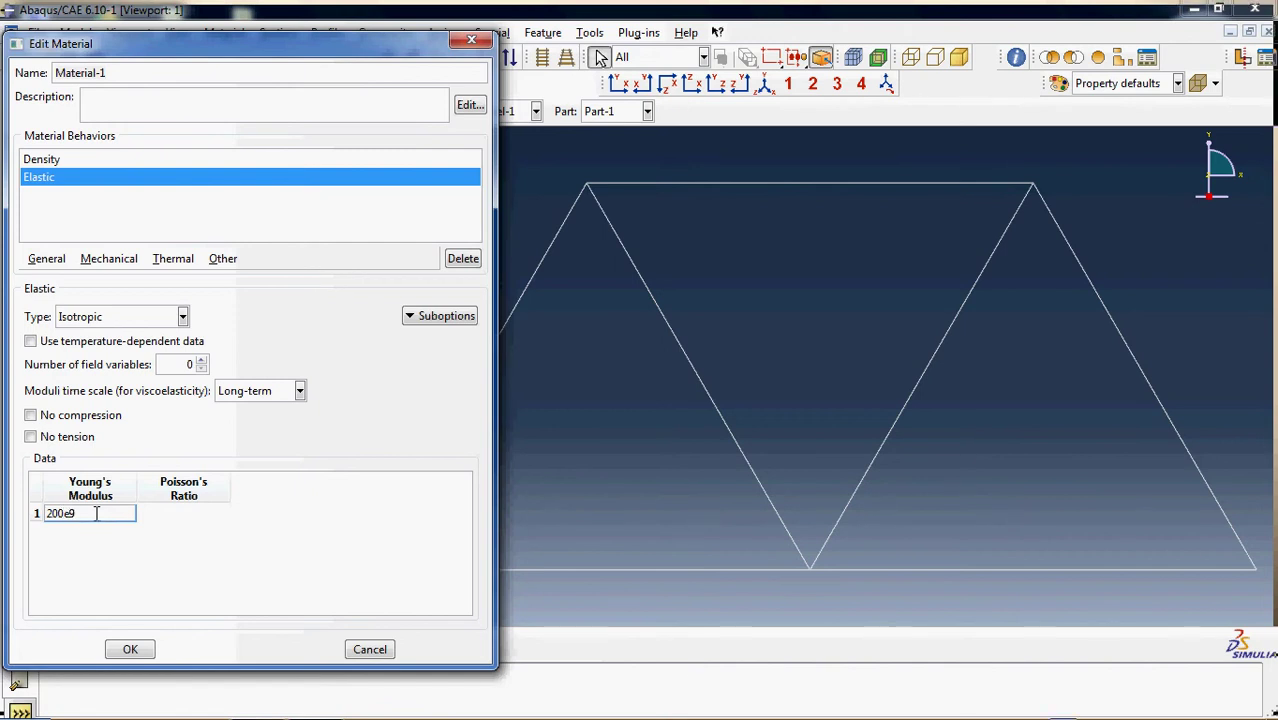
pyautogui.write('9')
pyautogui.press('Return')
pyautogui.click(189, 513)
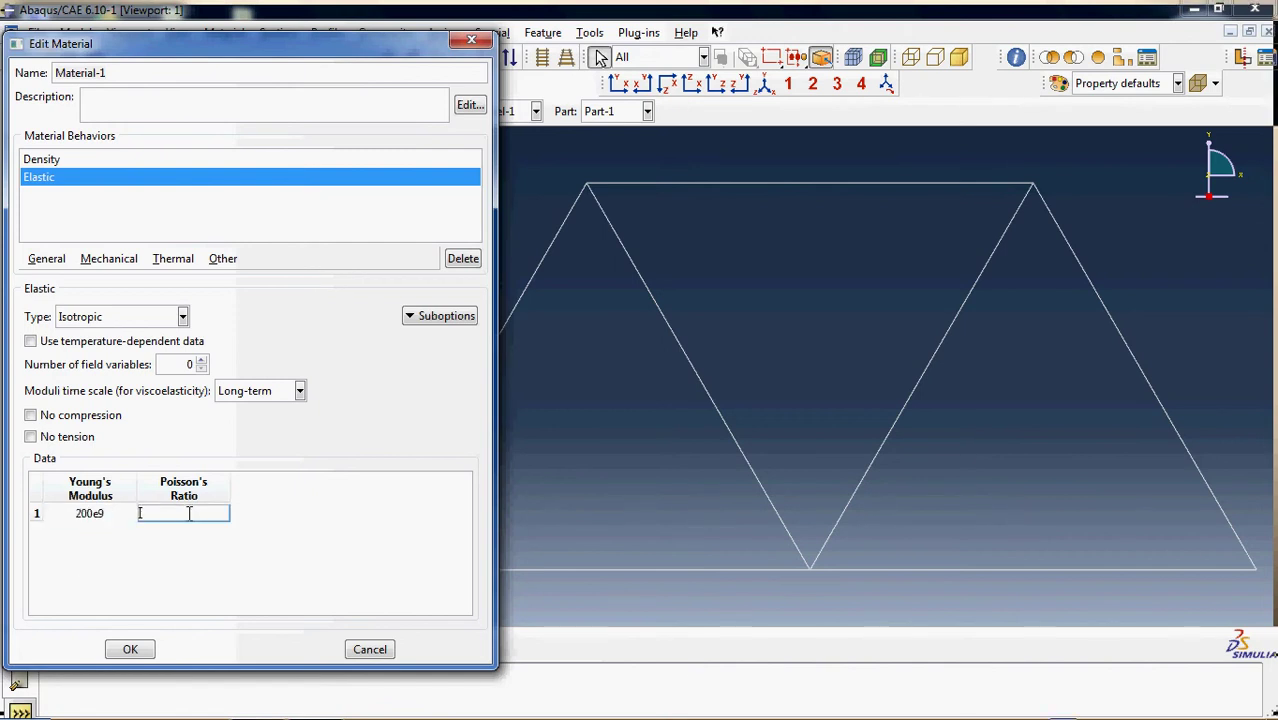
pyautogui.write('0.3')
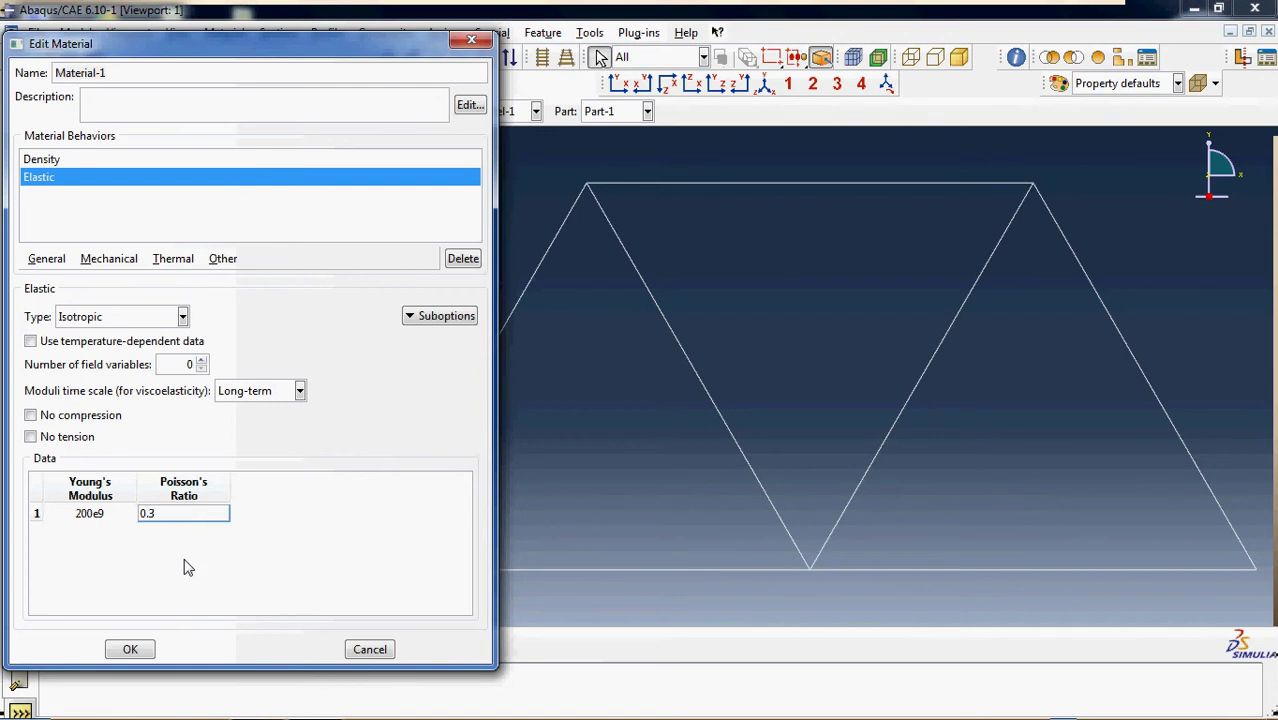
pyautogui.press('Return')
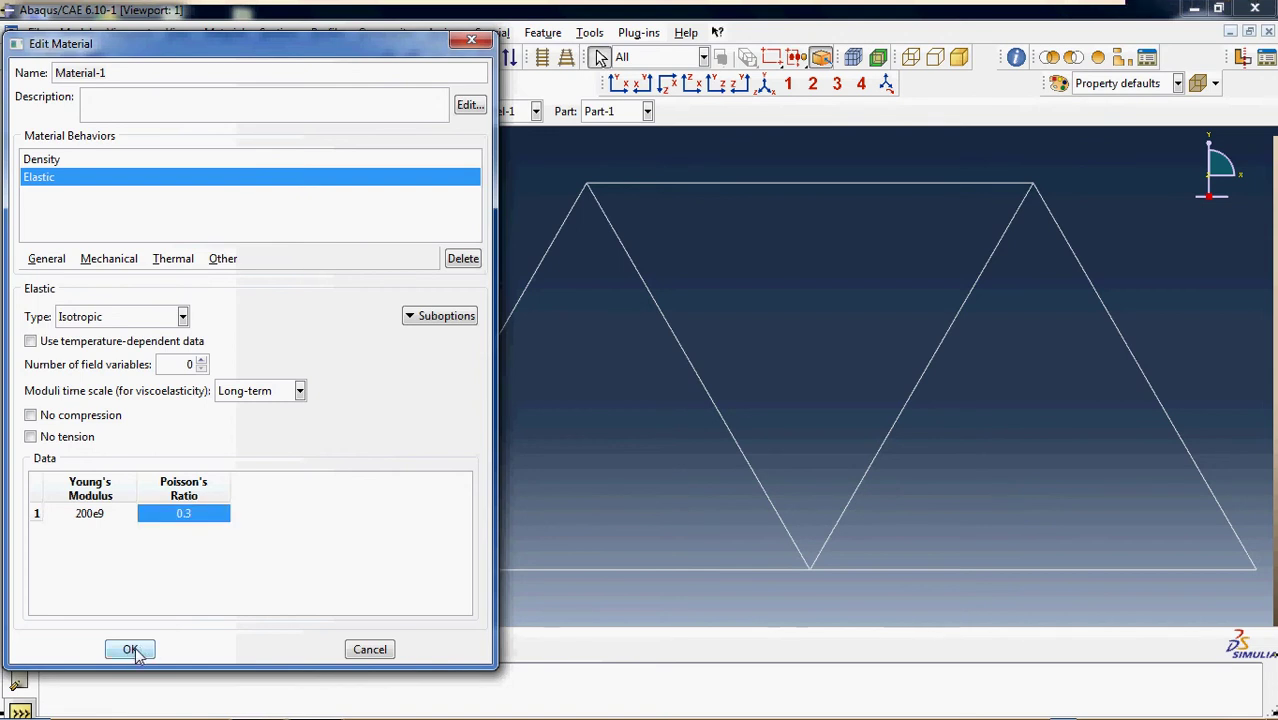
pyautogui.click(134, 649)
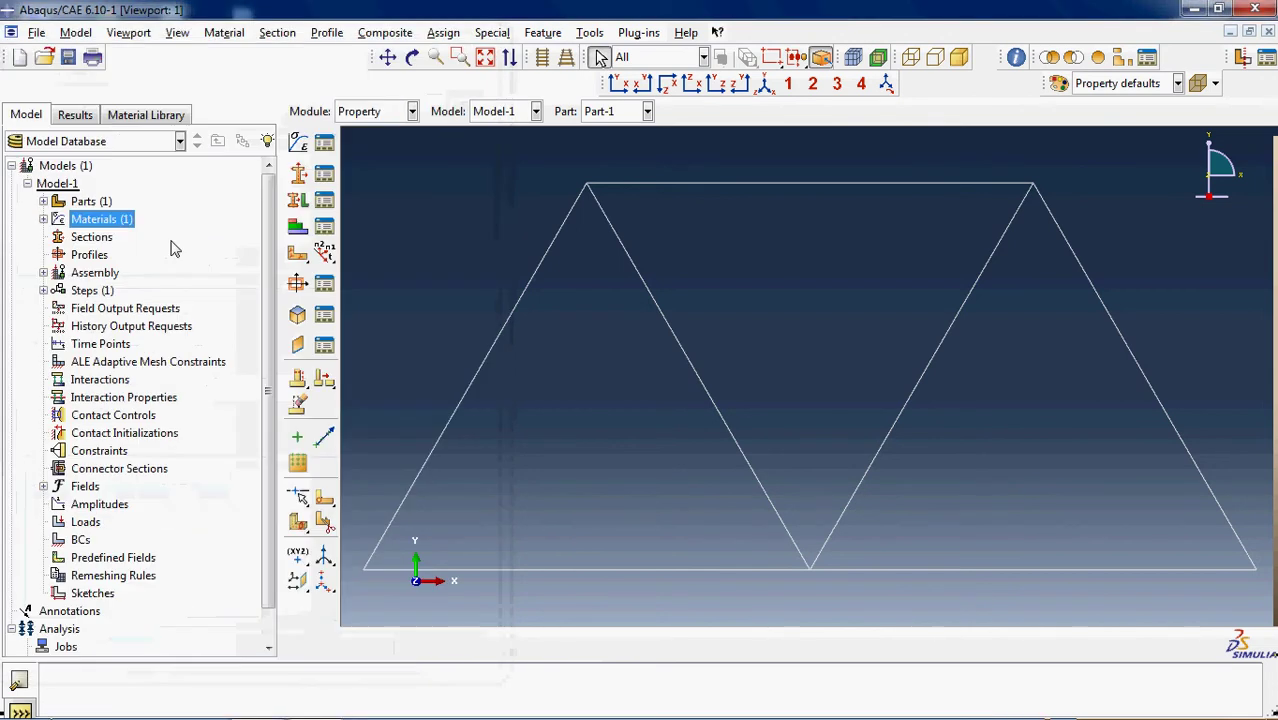
# - Create a truss section in the Beam category using Material-1 with a cross-sectional area of 1.963e-5
pyautogui.doubleClick(76, 240)
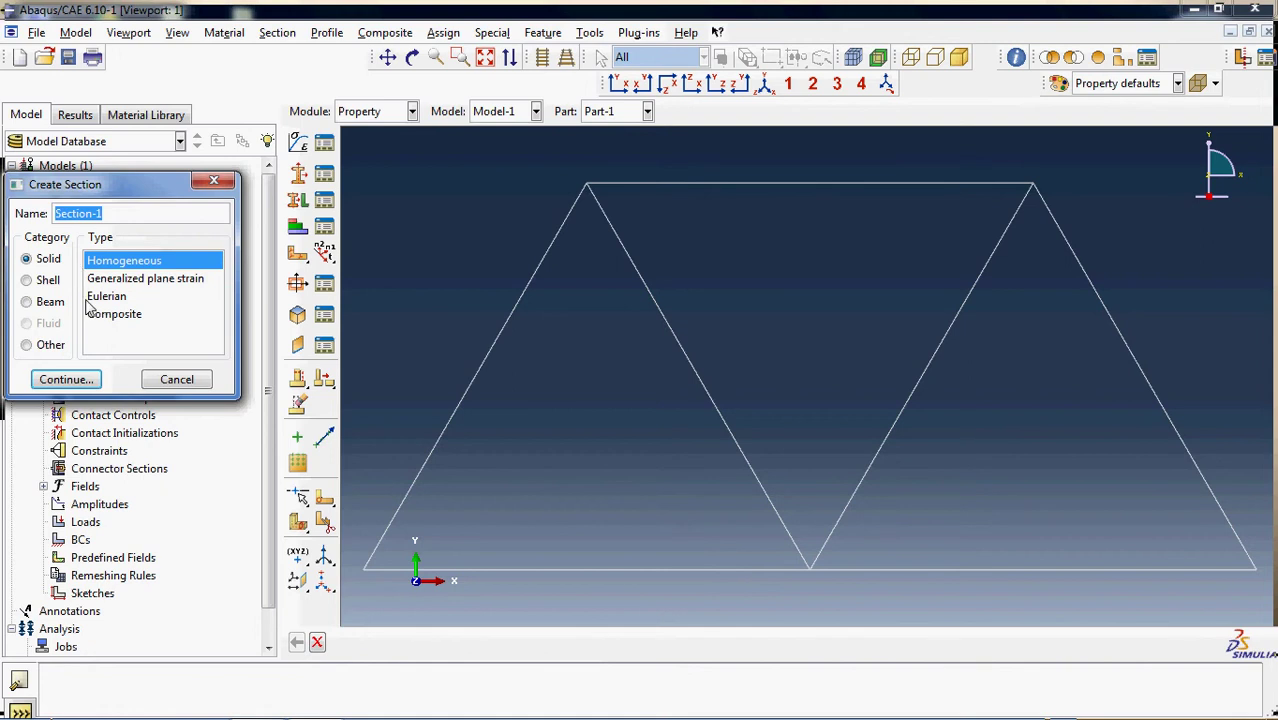
pyautogui.click(44, 300)
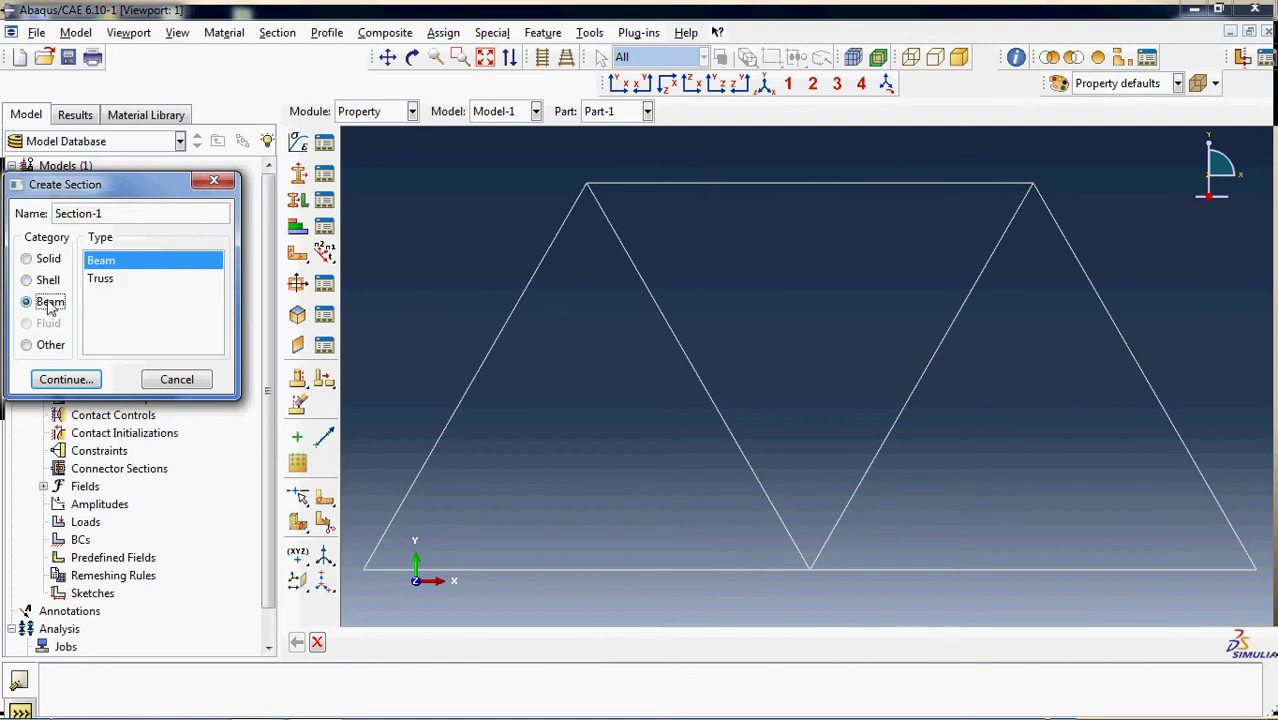
pyautogui.click(103, 279)
pyautogui.click(66, 380)
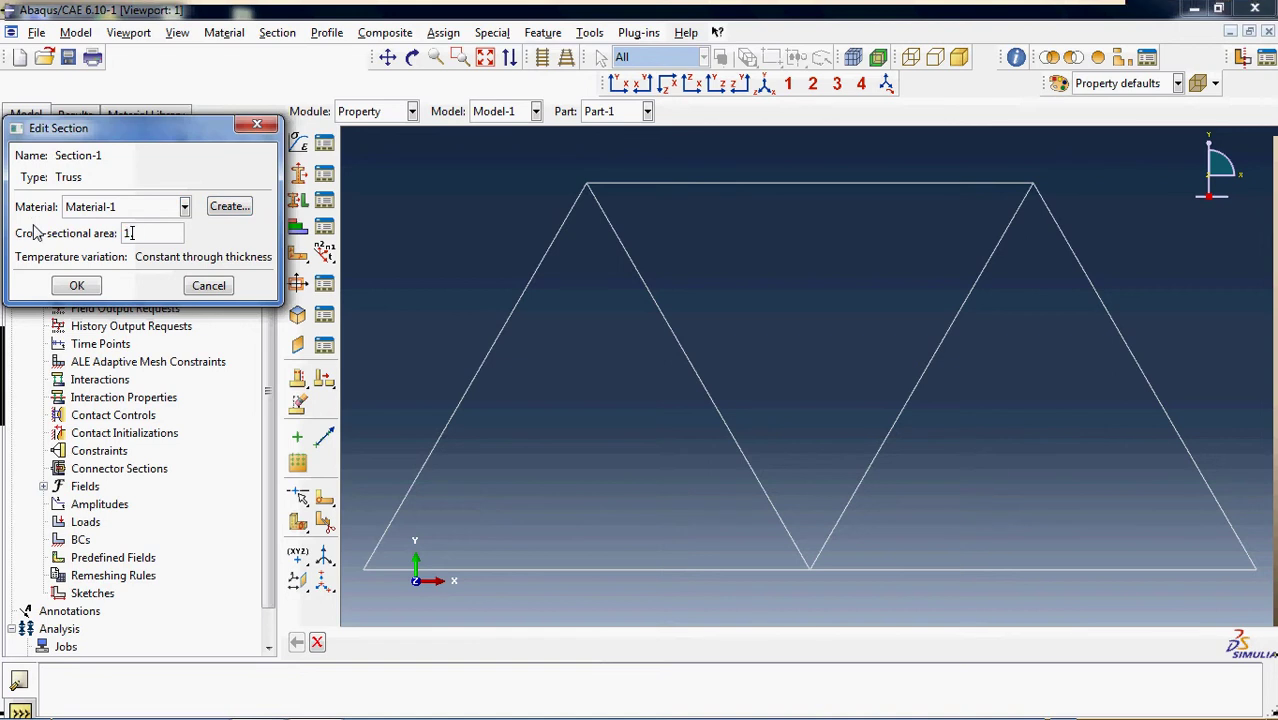
pyautogui.write('9')
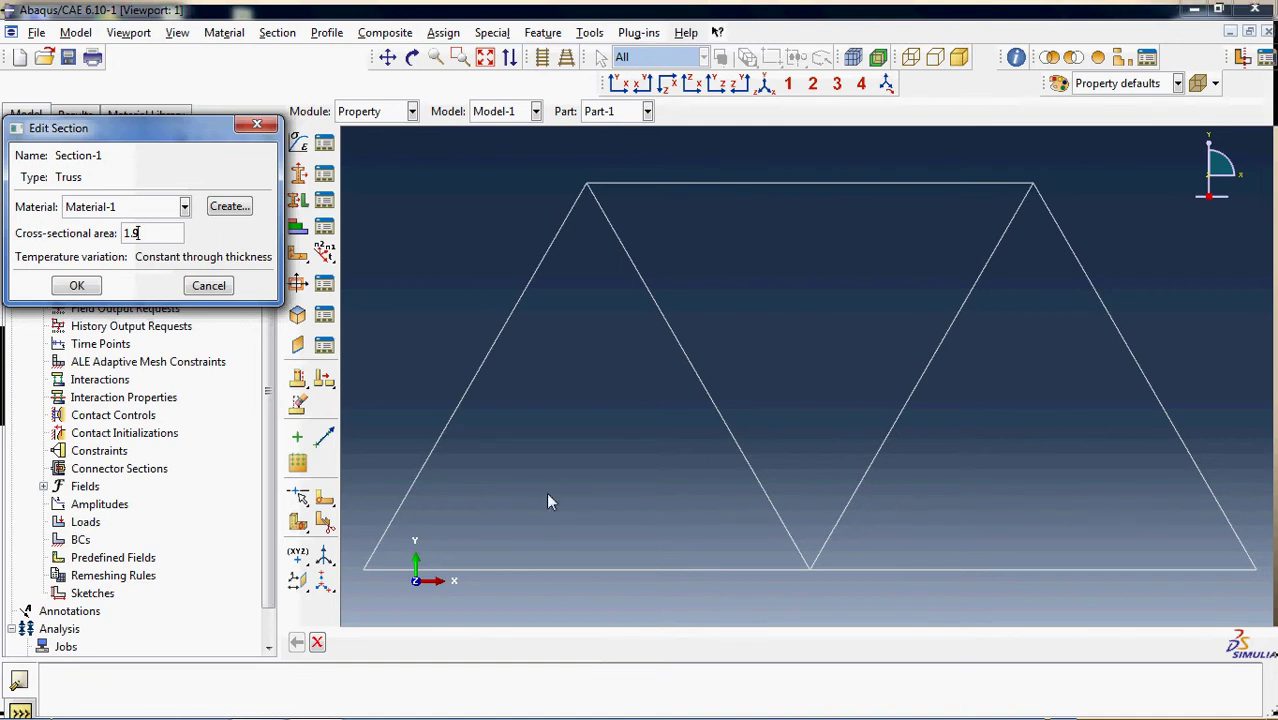
pyautogui.write('63e-5')
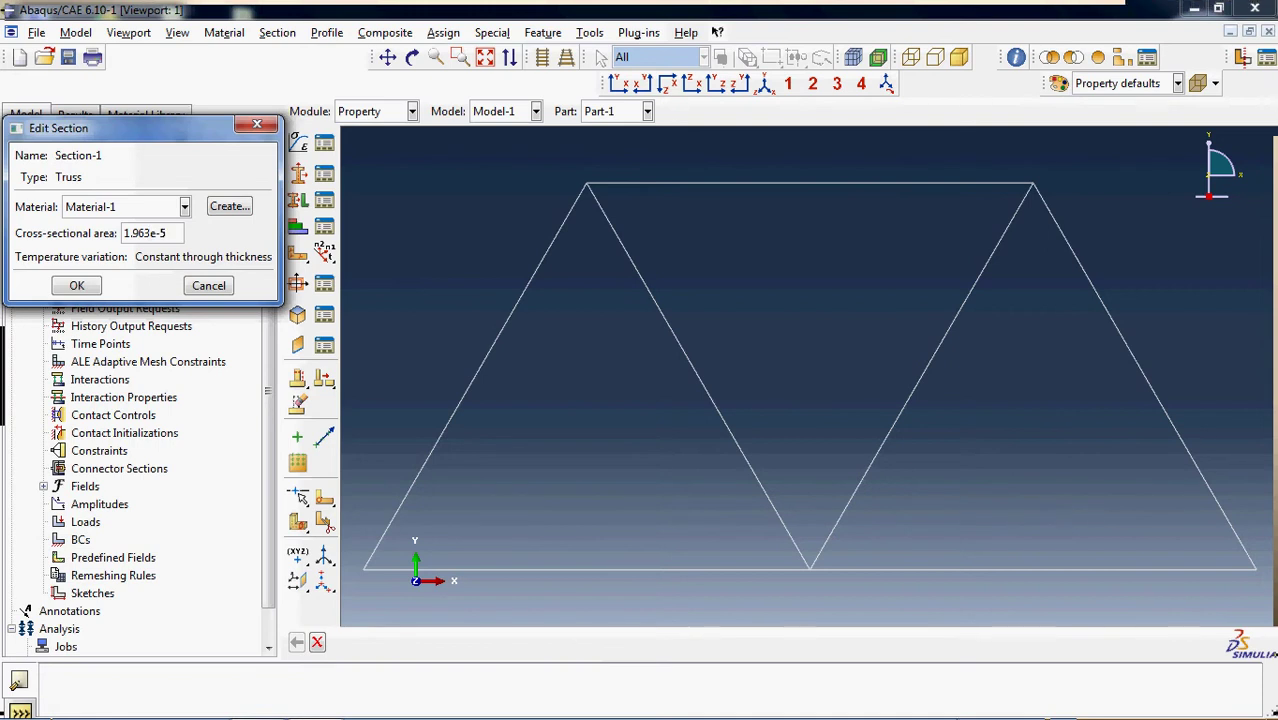
pyautogui.click(86, 289)
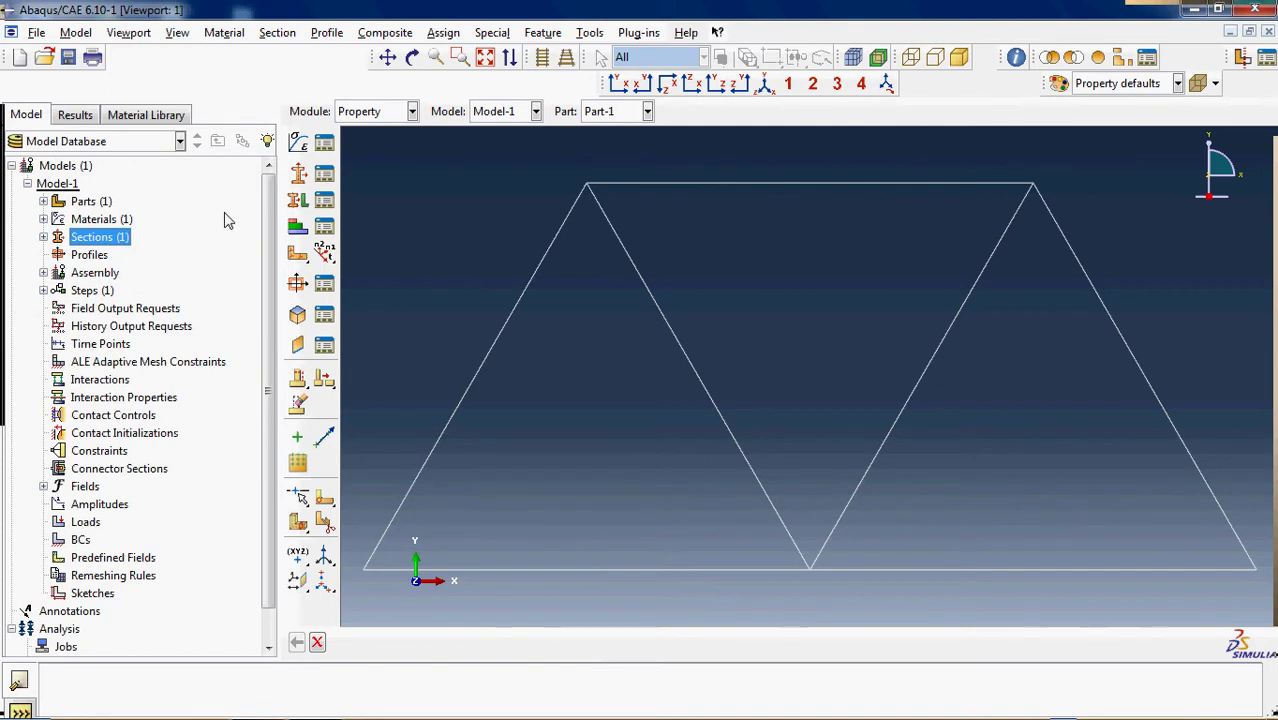
# - Assign the truss section Section-1 to all members of Part-1
pyautogui.click(43, 202)
pyautogui.click(60, 220)
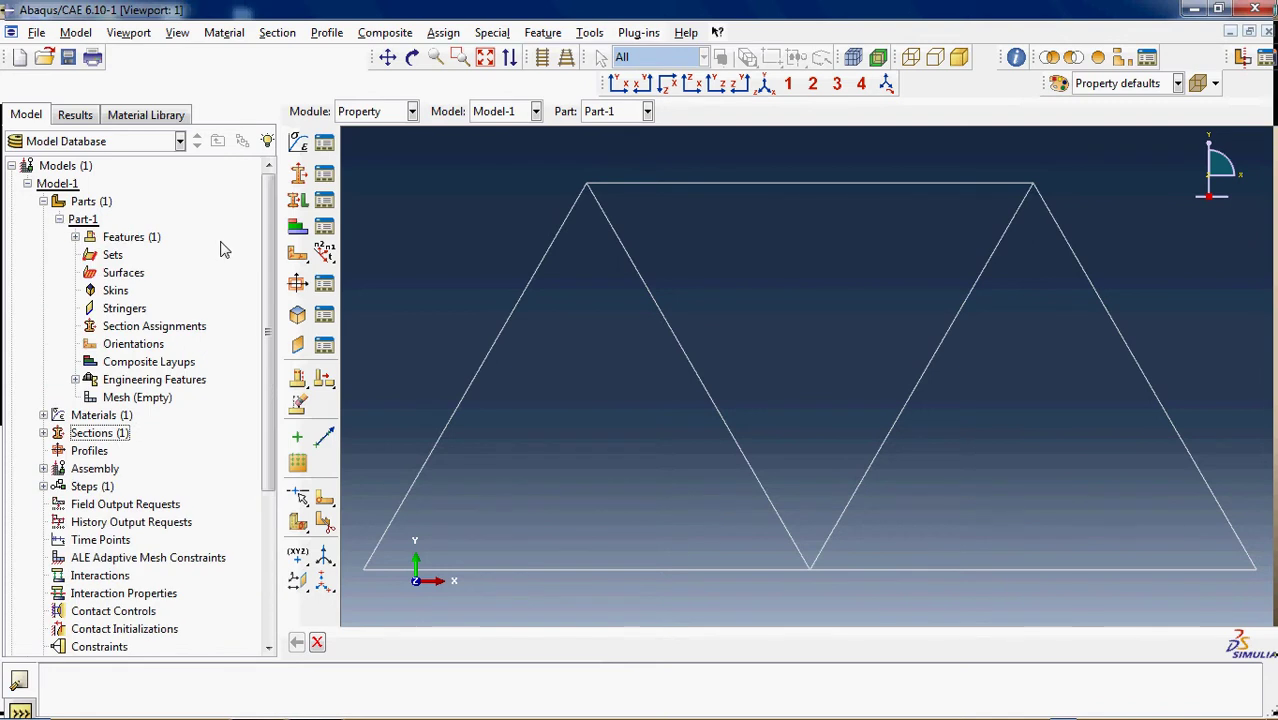
pyautogui.doubleClick(160, 327)
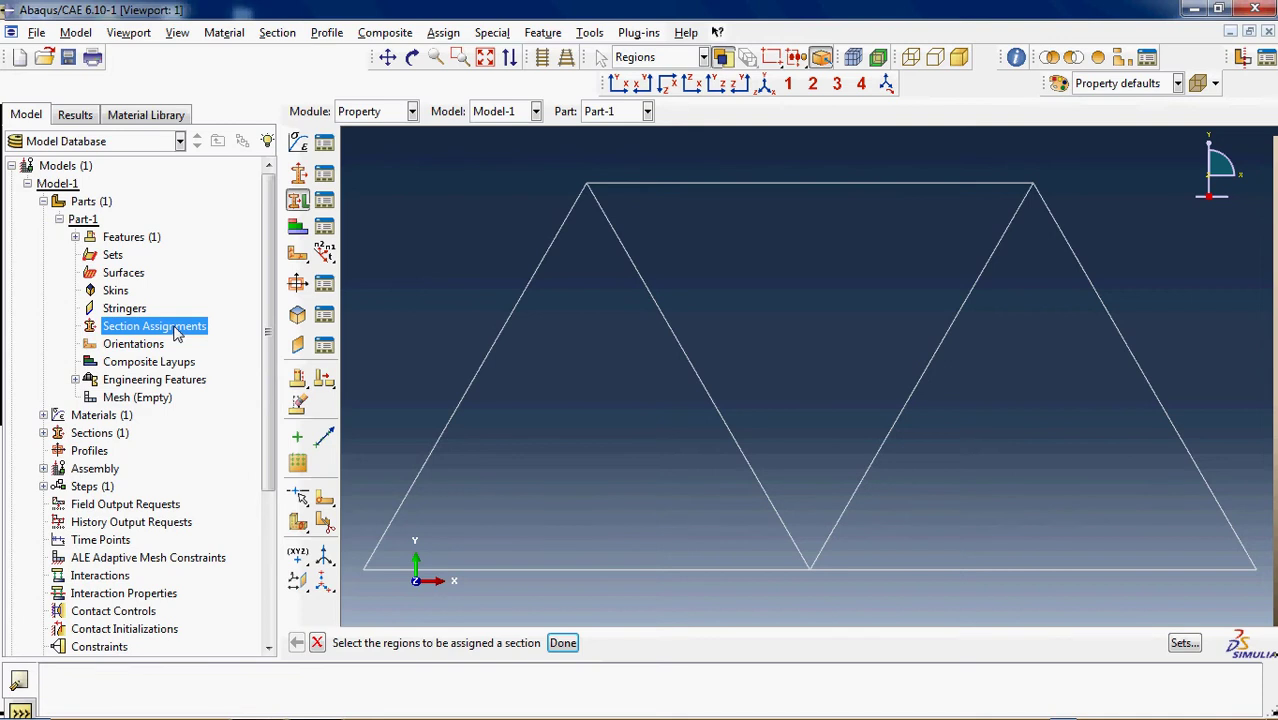
pyautogui.moveTo(374, 161); pyautogui.dragTo(1268, 592)
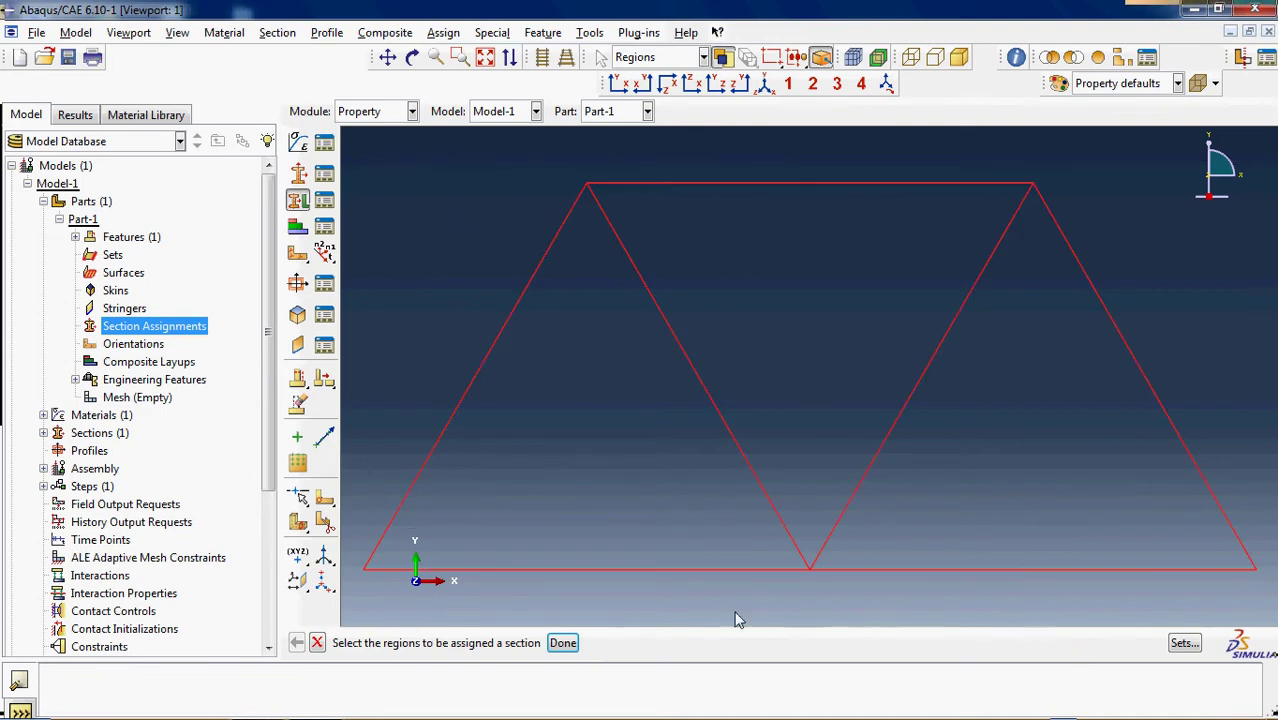
pyautogui.click(562, 643)
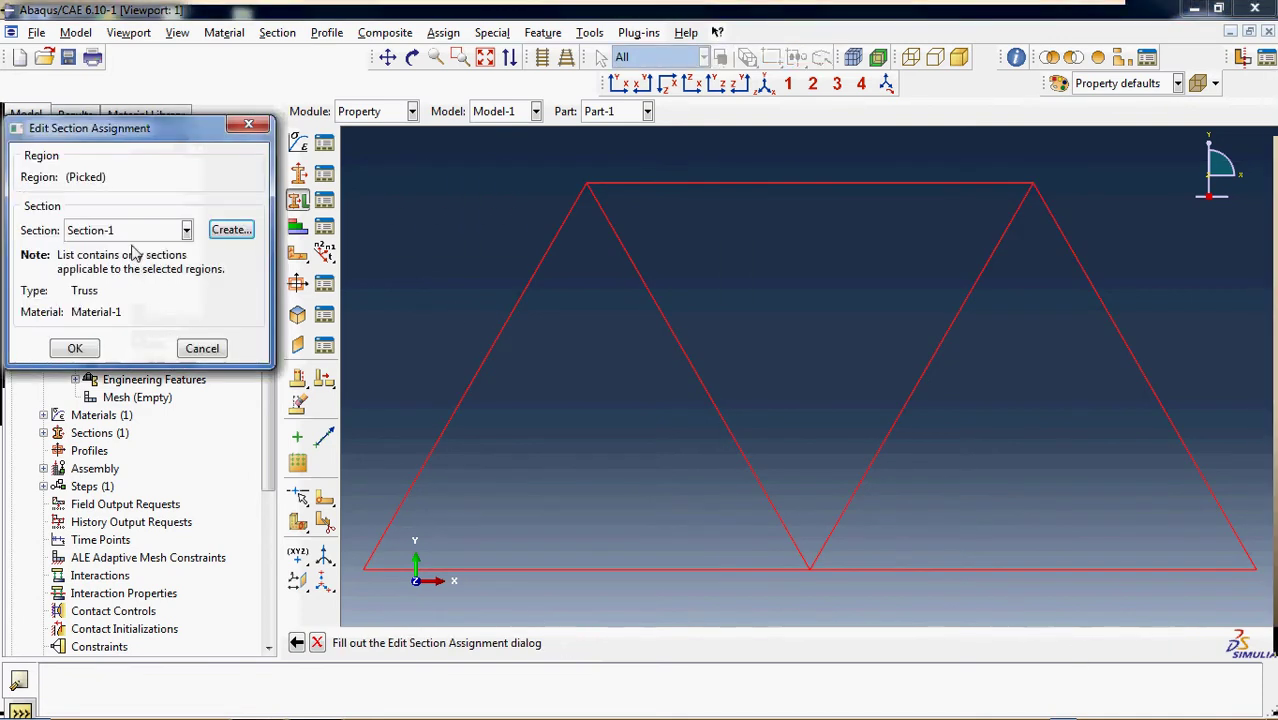
pyautogui.click(75, 348)
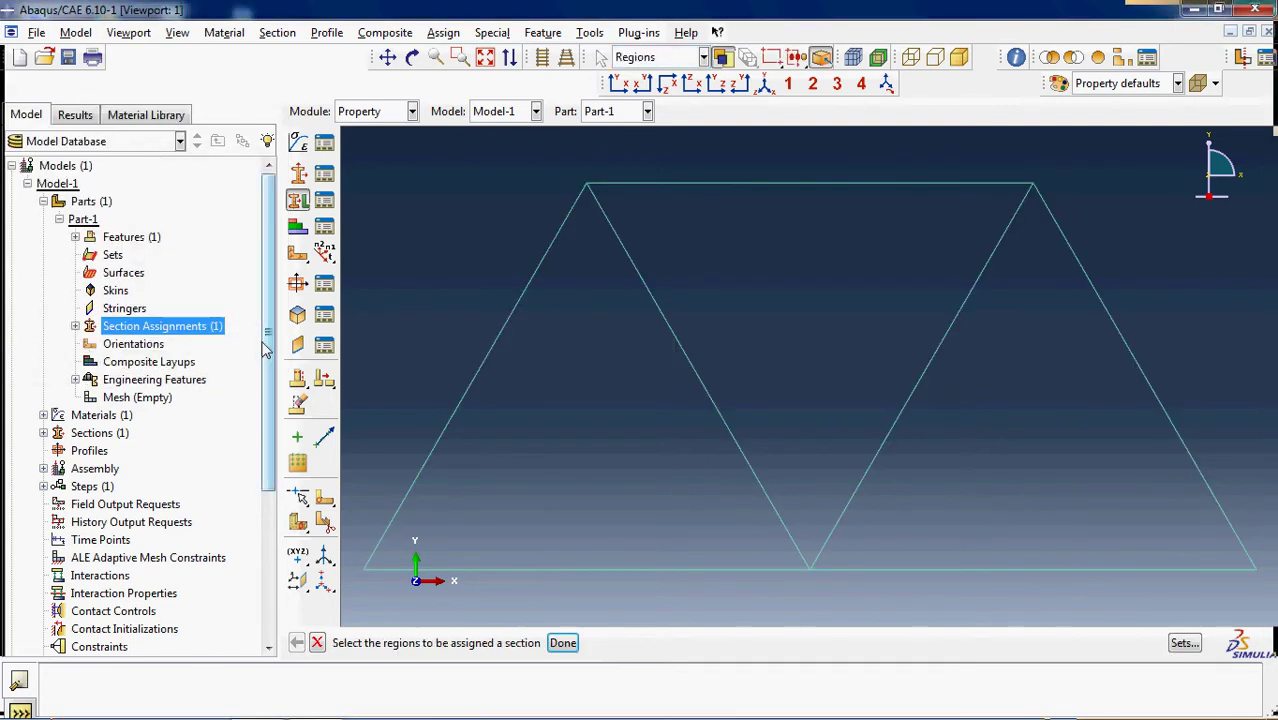
pyautogui.click(563, 643)
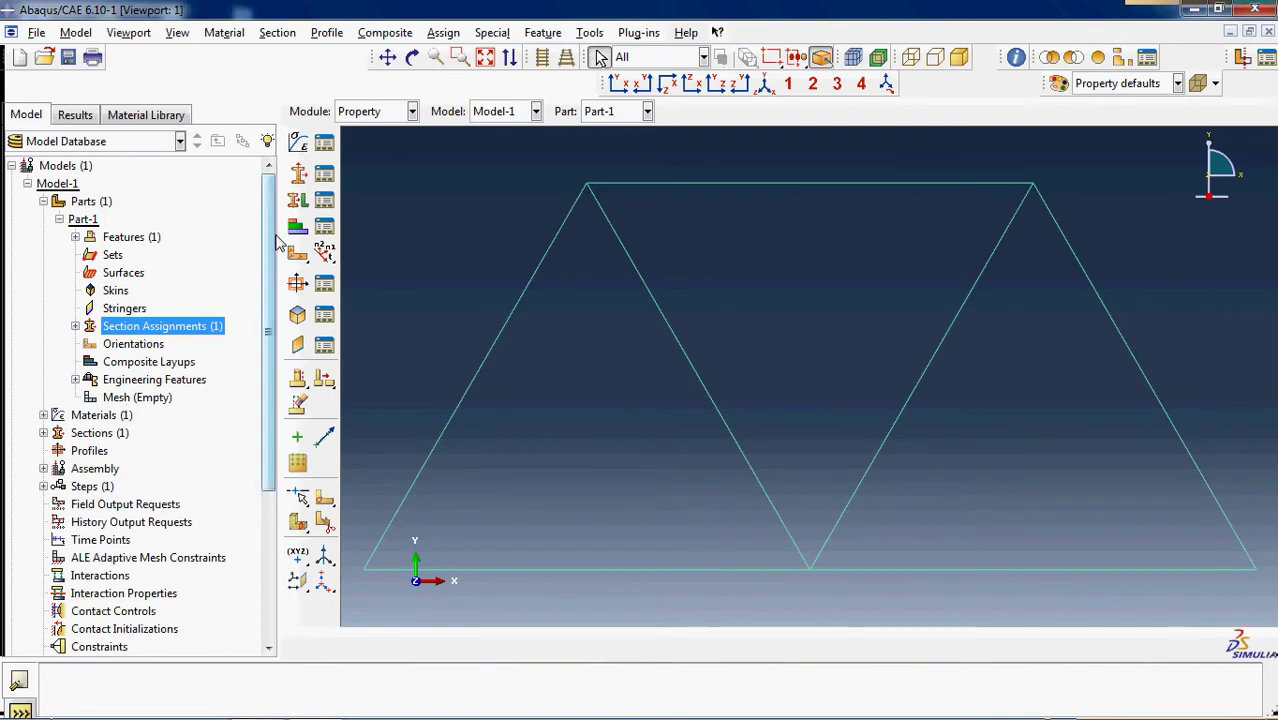
# - Add a dependent instance of Part-1 to the assembly
pyautogui.moveTo(277, 237); pyautogui.dragTo(282, 250)
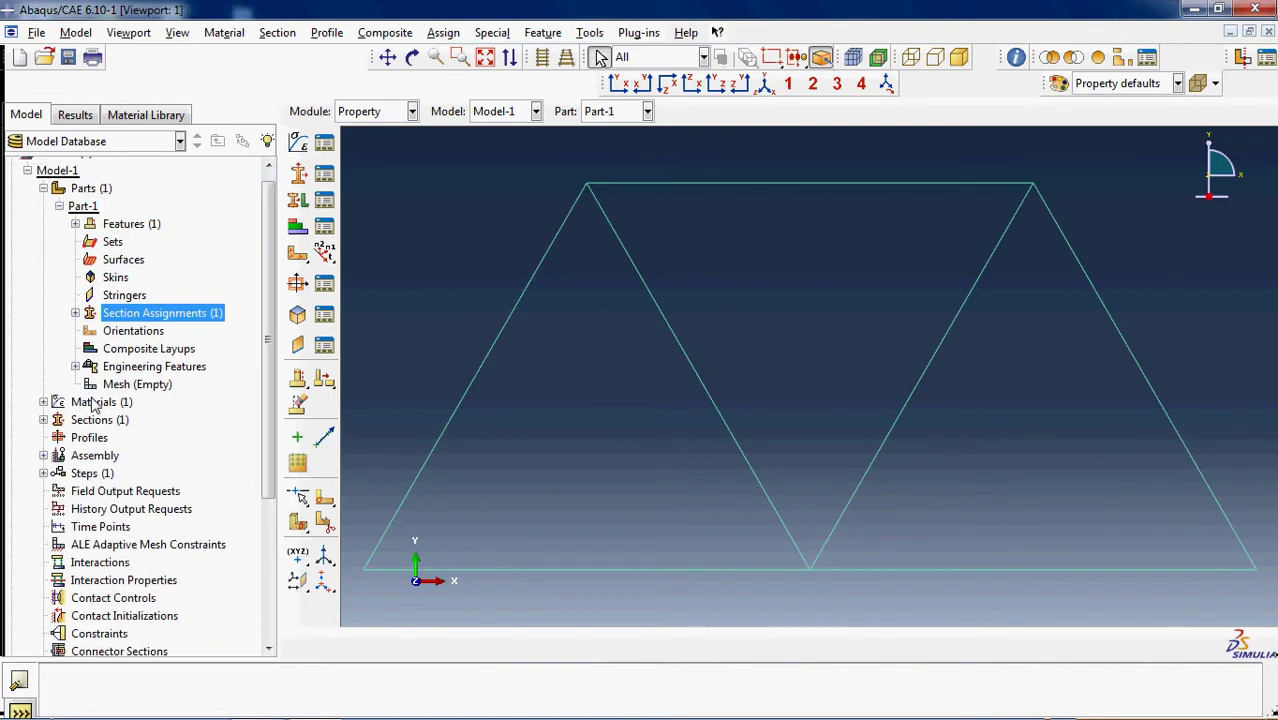
pyautogui.doubleClick(97, 458)
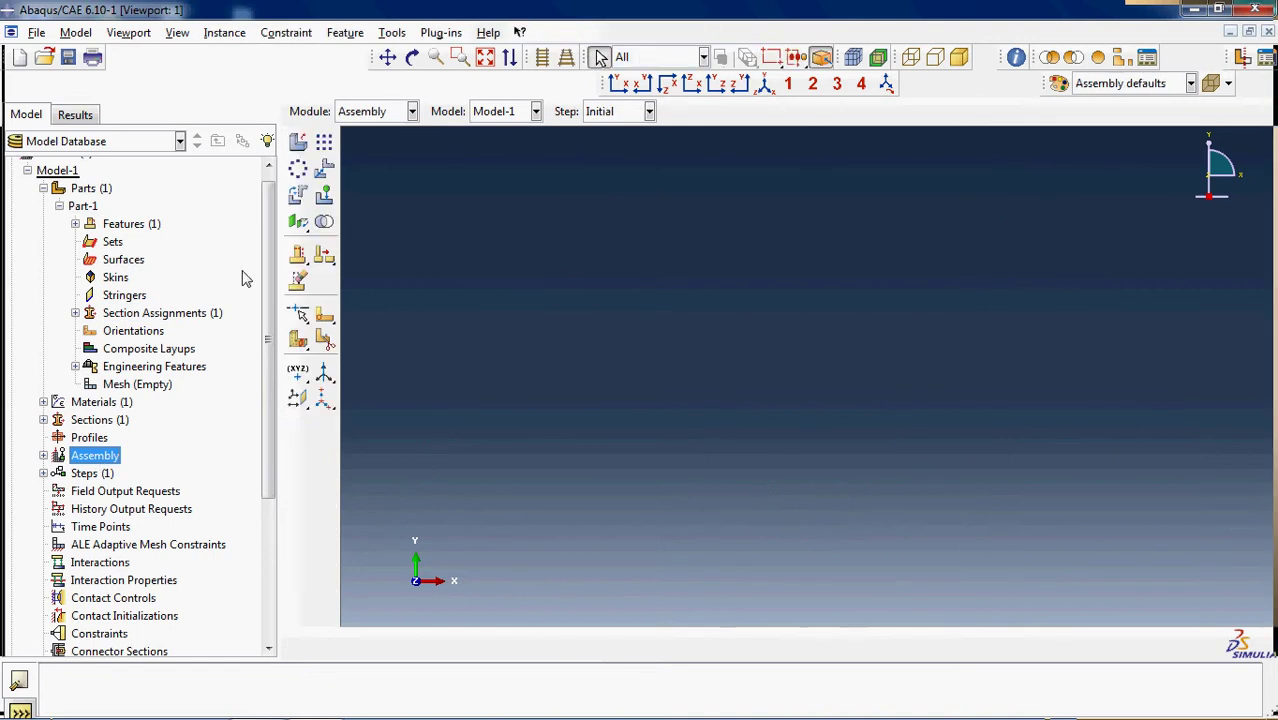
pyautogui.click(298, 143)
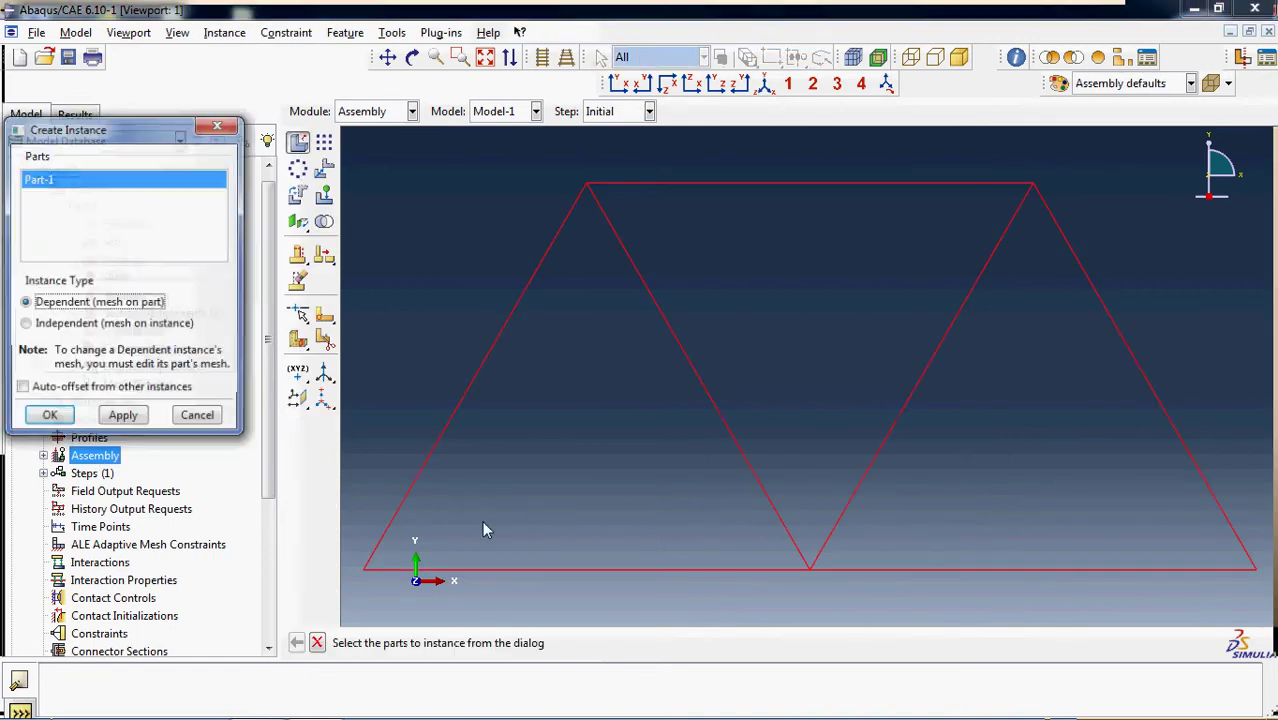
pyautogui.click(50, 415)
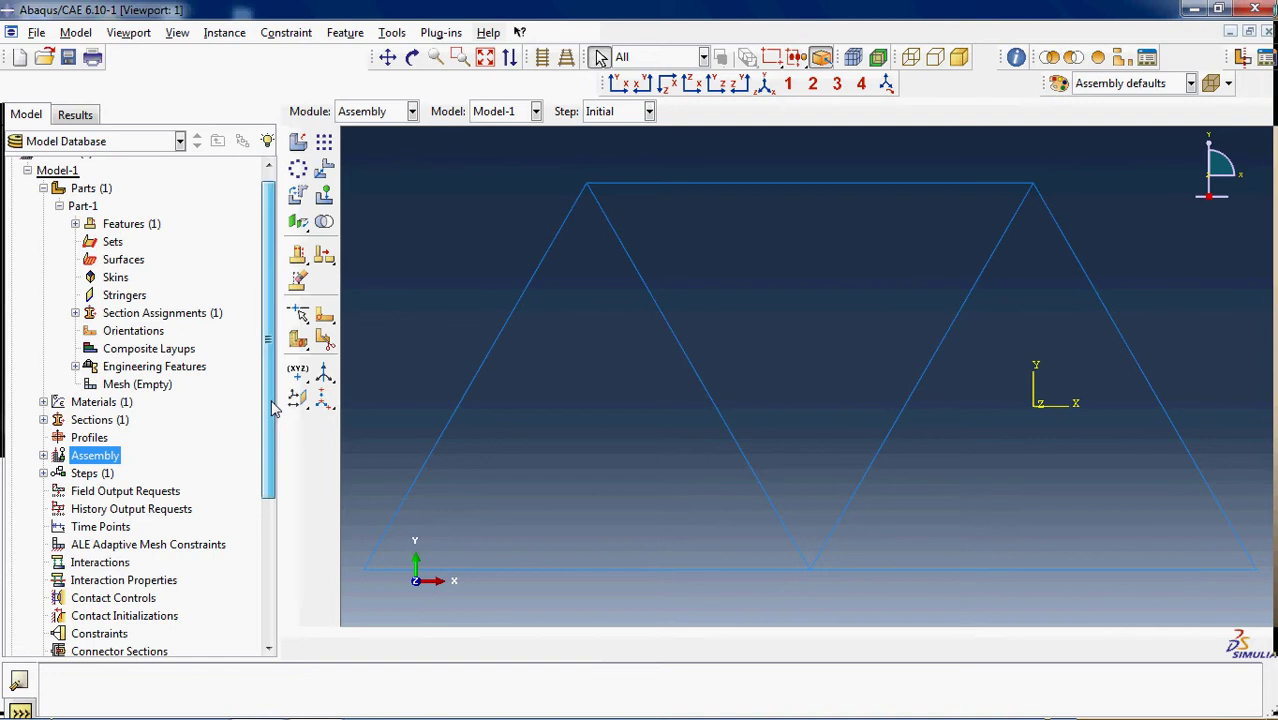
# - Create a Static, Linear perturbation analysis step after the Initial step, keeping the default settings
pyautogui.scroll(-3, 256, 450)
pyautogui.doubleClick(92, 347)
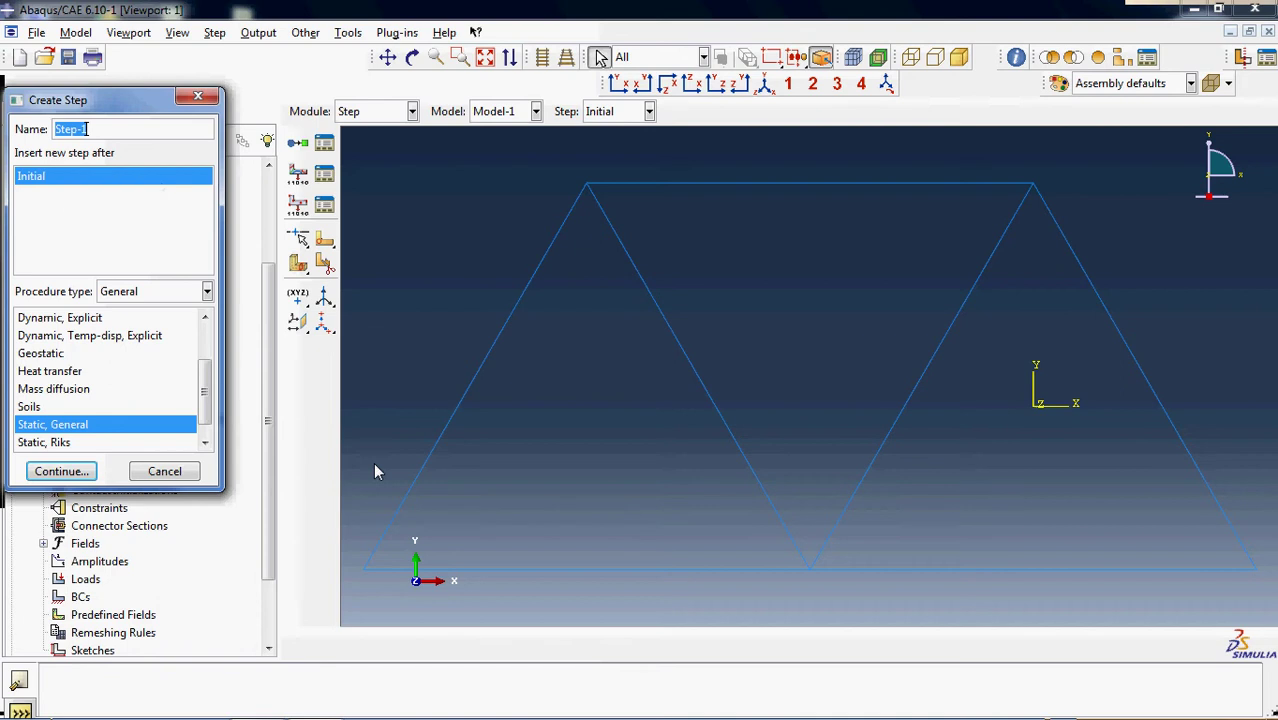
pyautogui.click(150, 292)
pyautogui.click(145, 330)
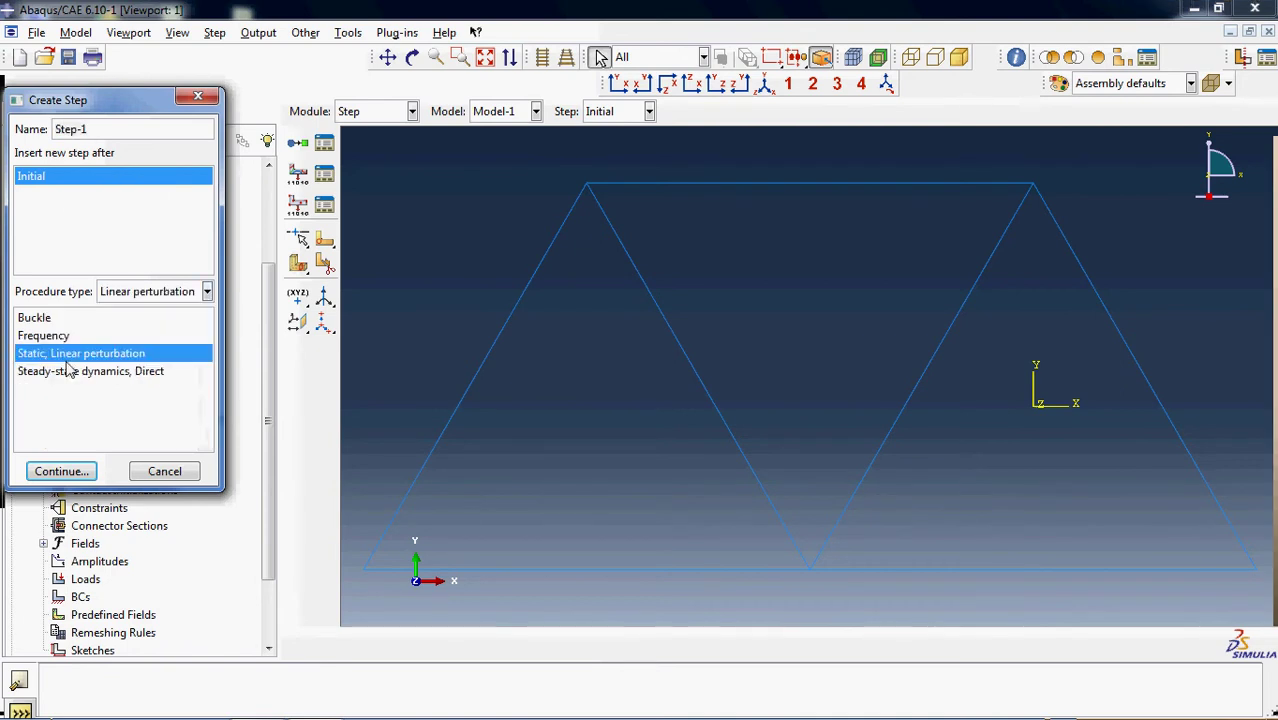
pyautogui.click(62, 471)
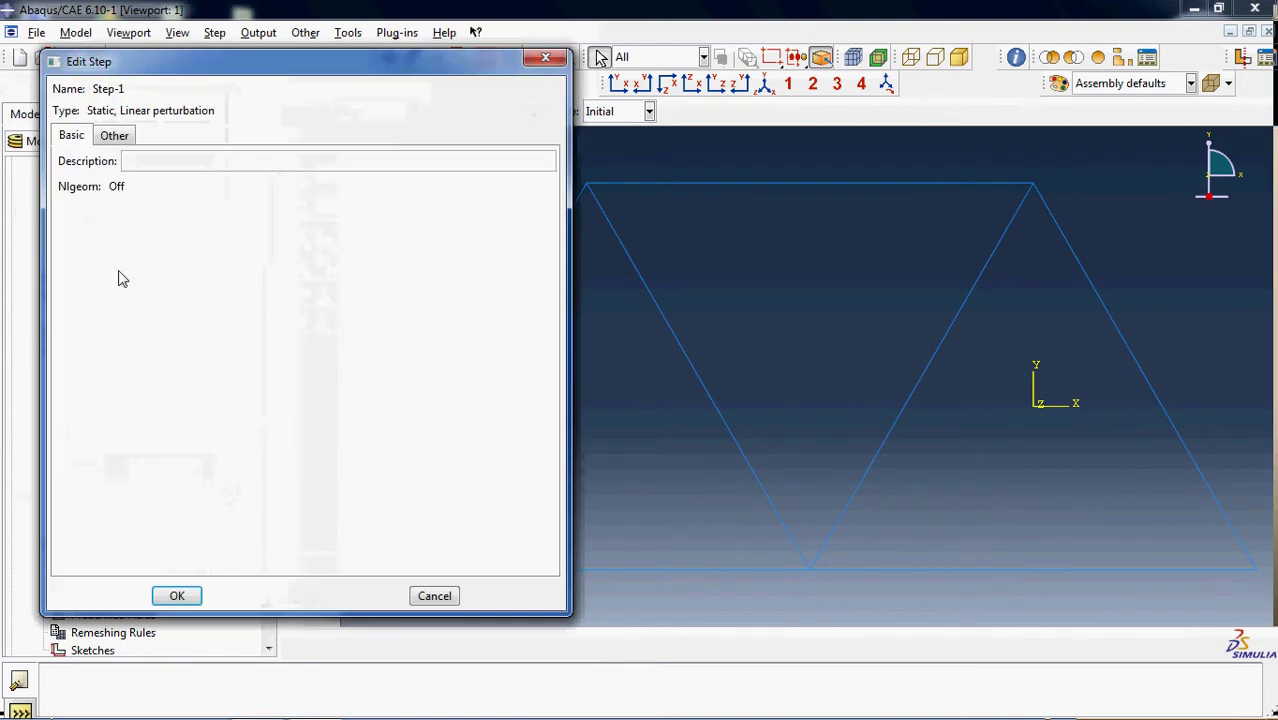
pyautogui.click(180, 596)
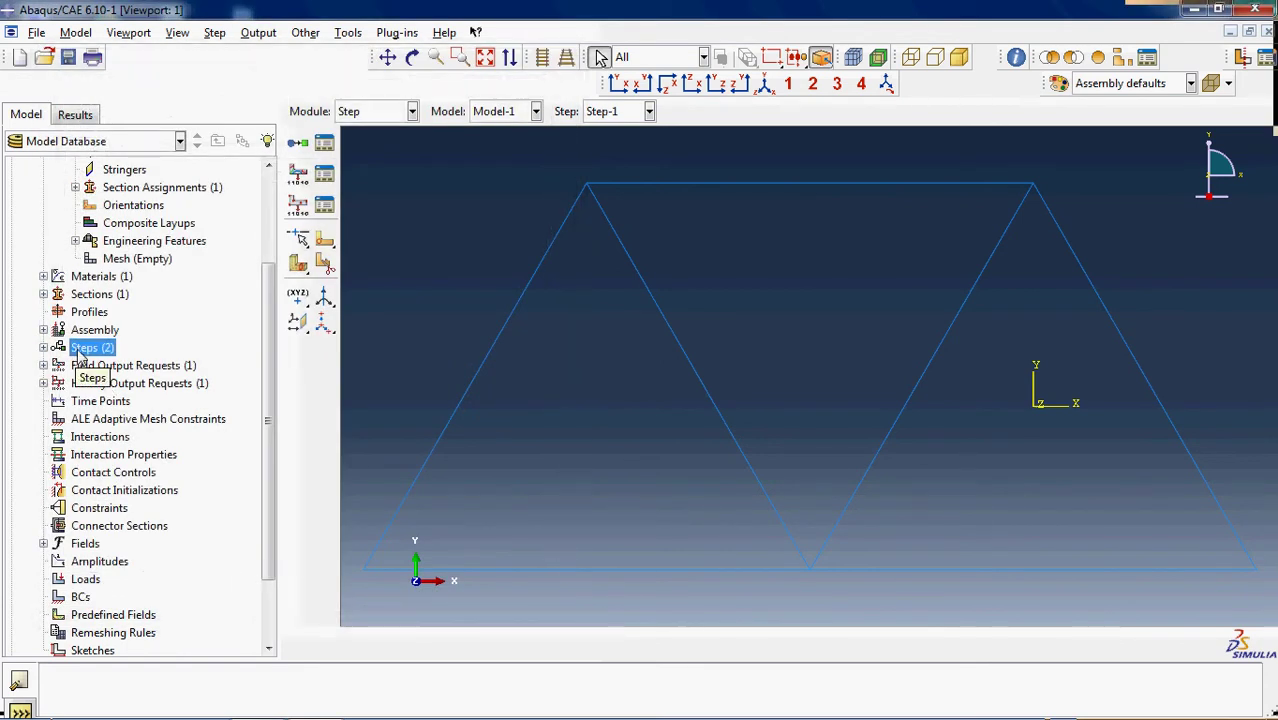
# - Check the procedure of Step-1 in the Step Manager
pyautogui.click(324, 143)
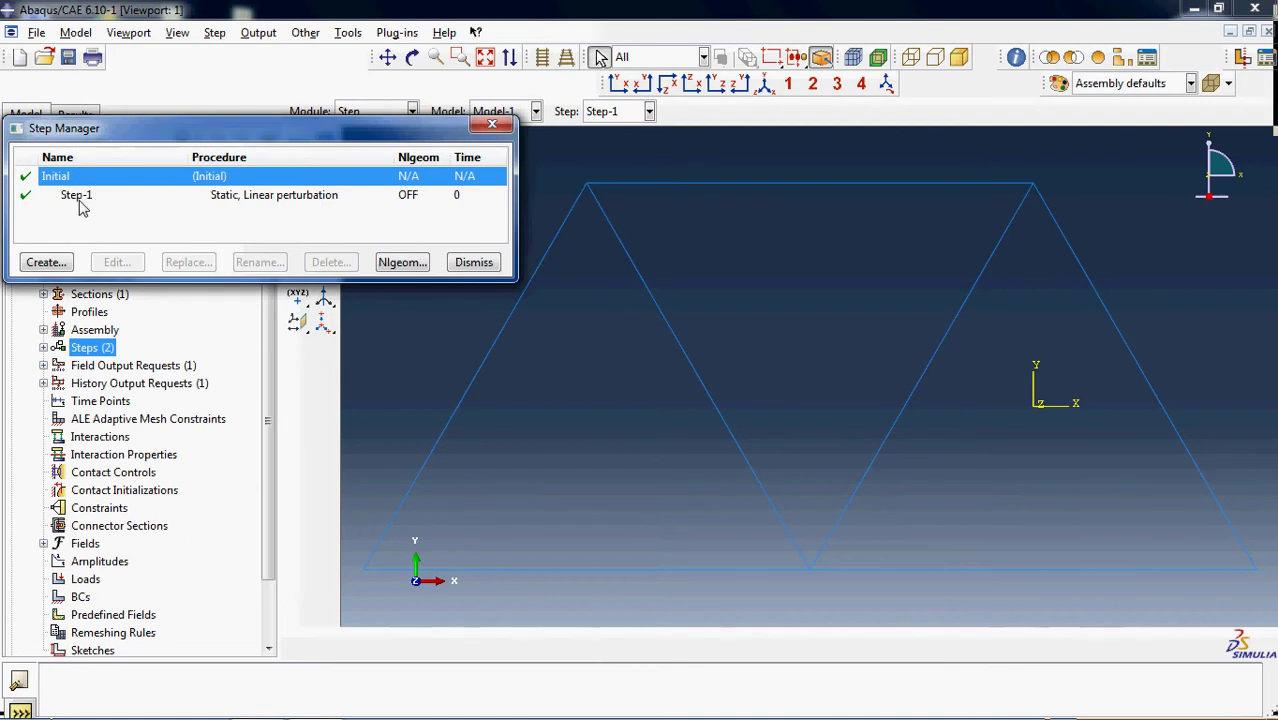
pyautogui.click(82, 200)
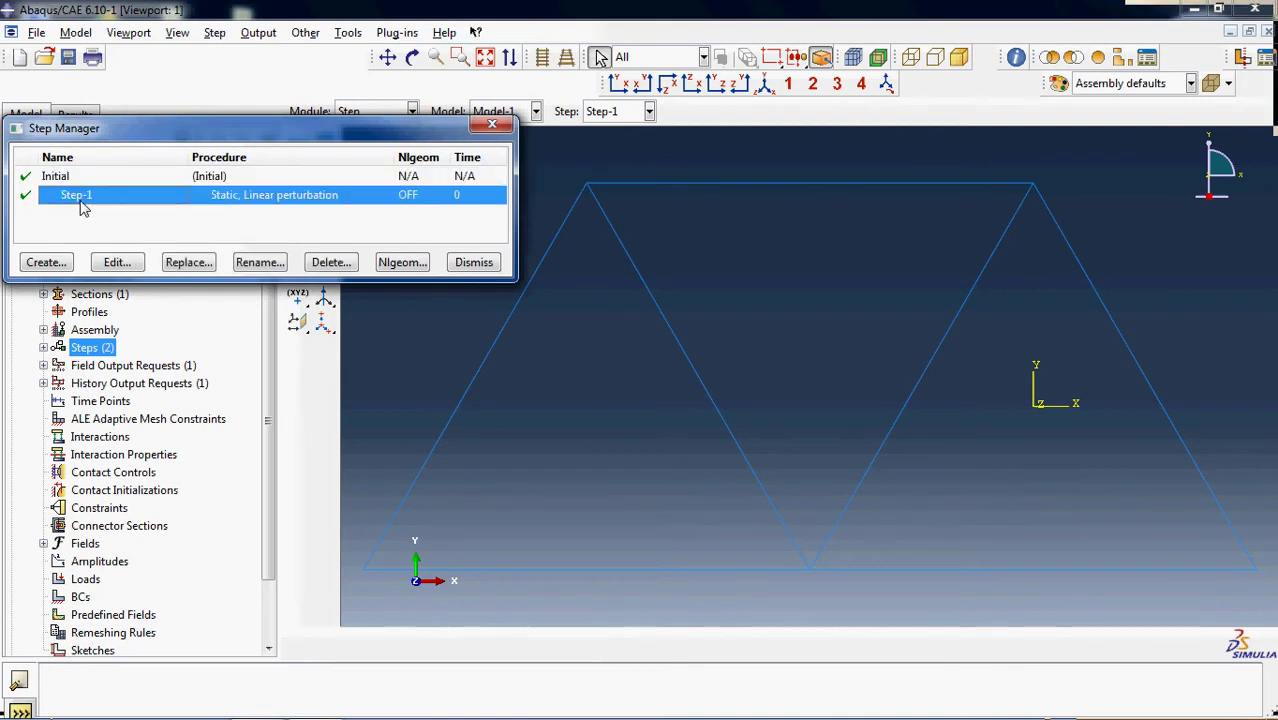
pyautogui.click(493, 127)
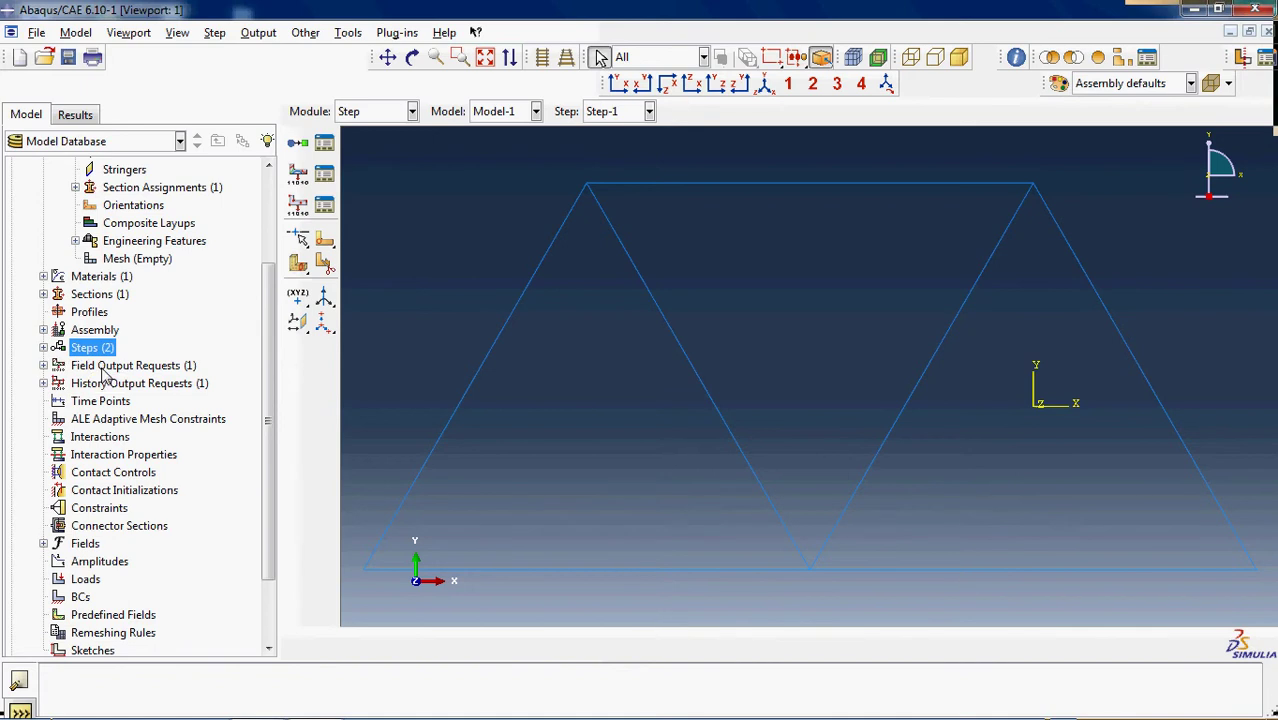
pyautogui.scroll(-1, 268, 423)
pyautogui.moveTo(268, 423); pyautogui.dragTo(271, 451)
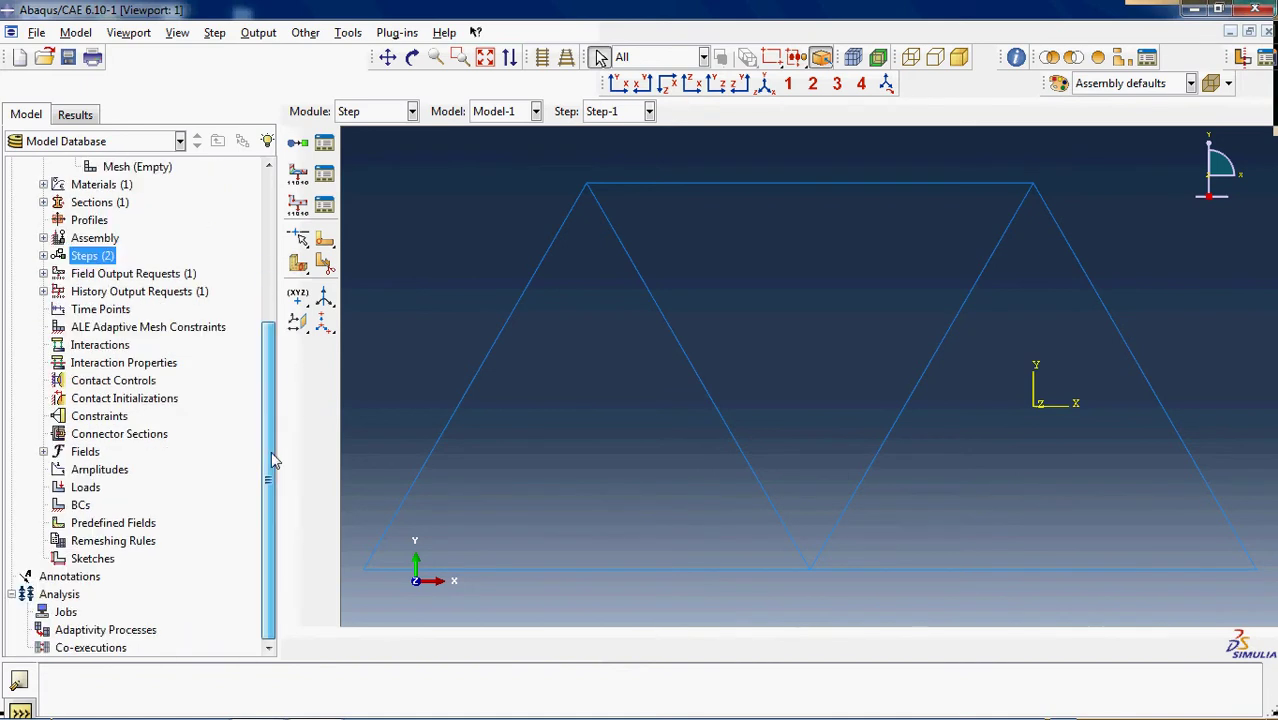
# - Create a Displacement/Rotation boundary condition in the Initial step, fixing U1 and U2 at the truss's lower-left vertex
pyautogui.doubleClick(80, 505)
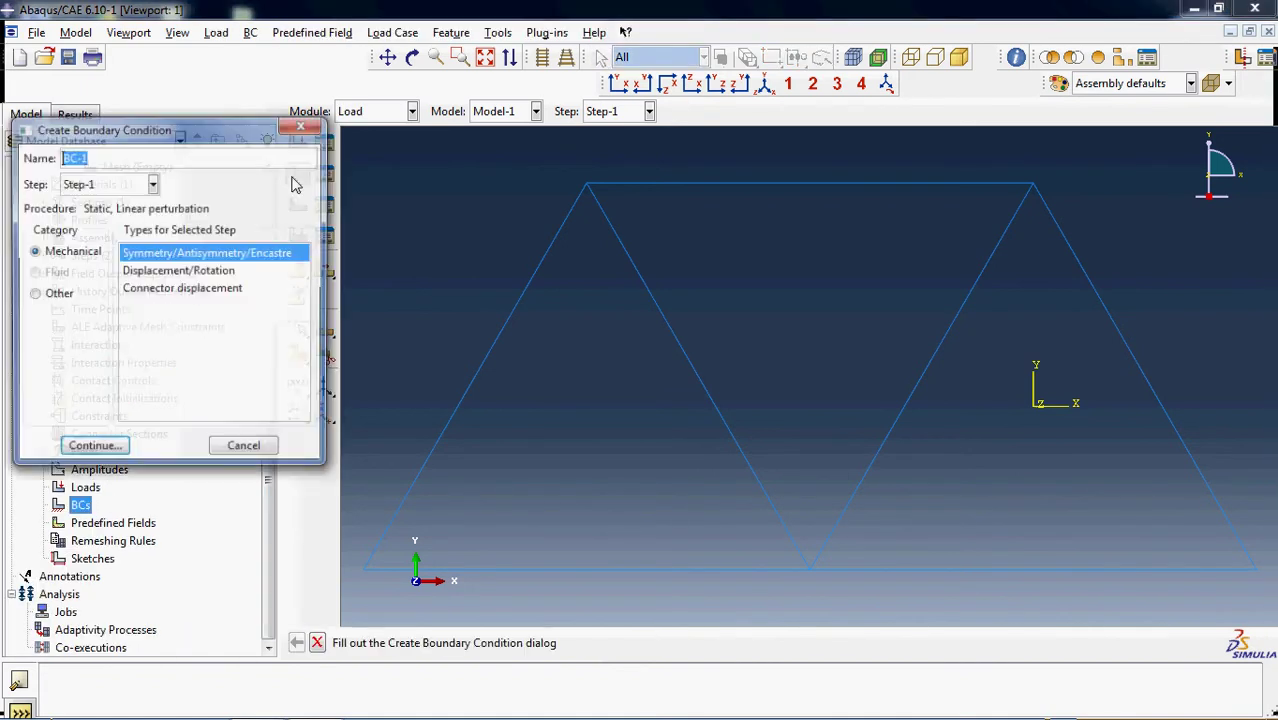
pyautogui.click(152, 183)
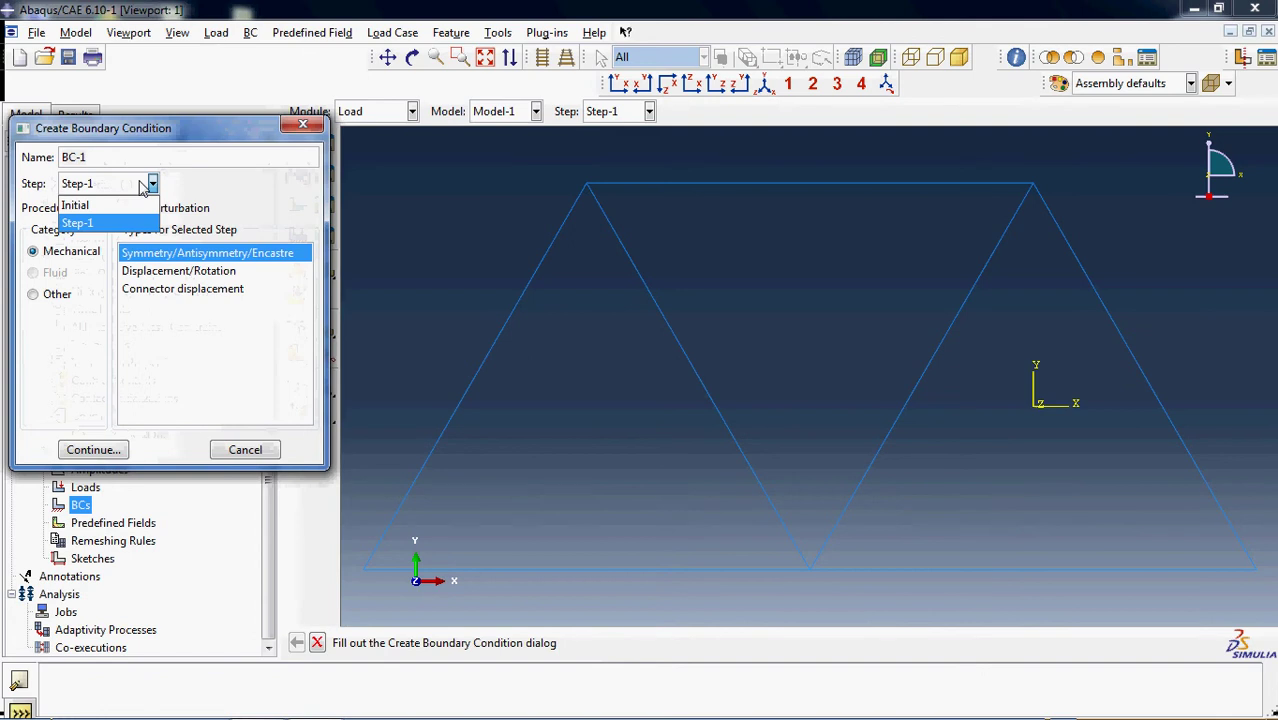
pyautogui.click(88, 199)
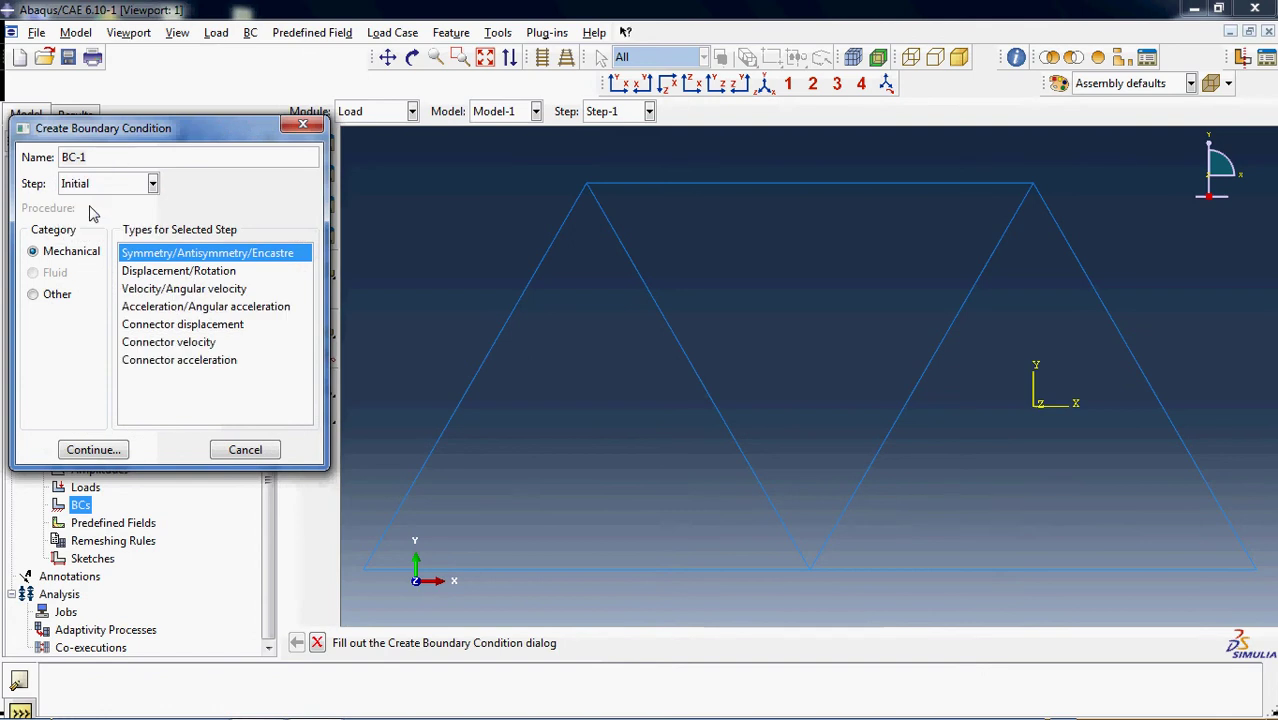
pyautogui.click(179, 272)
pyautogui.click(92, 450)
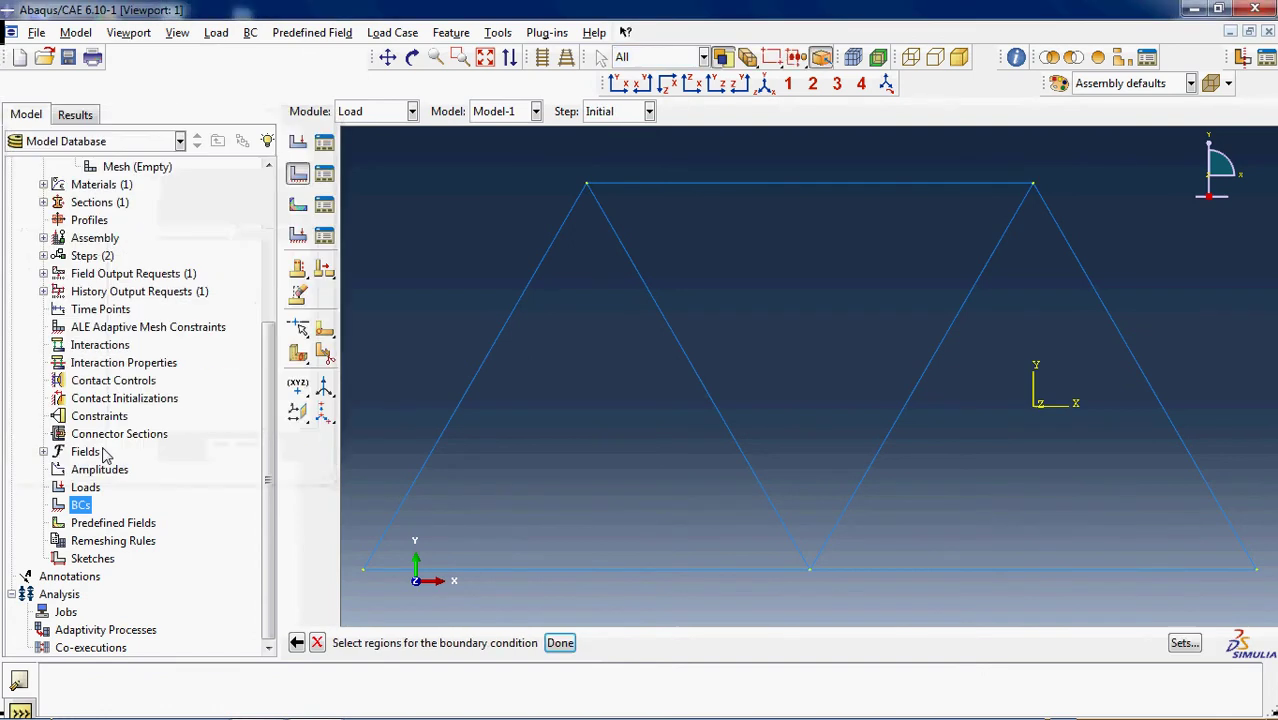
pyautogui.click(363, 570)
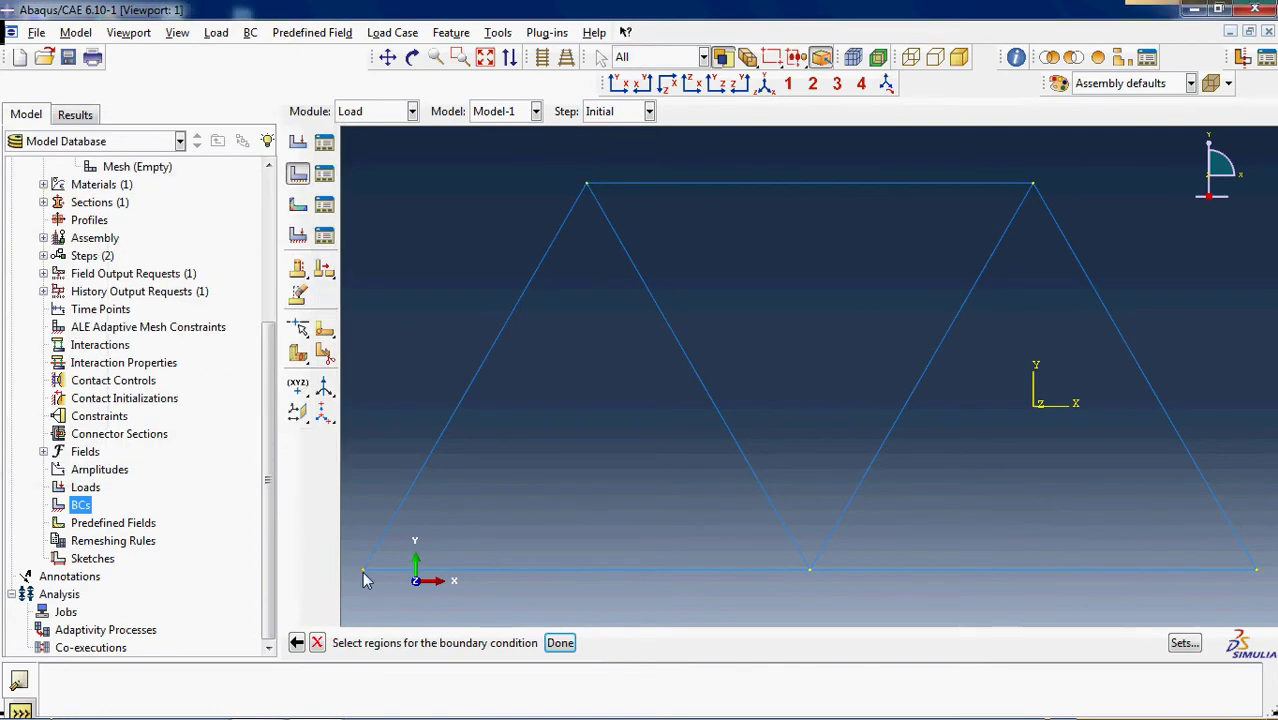
pyautogui.click(560, 643)
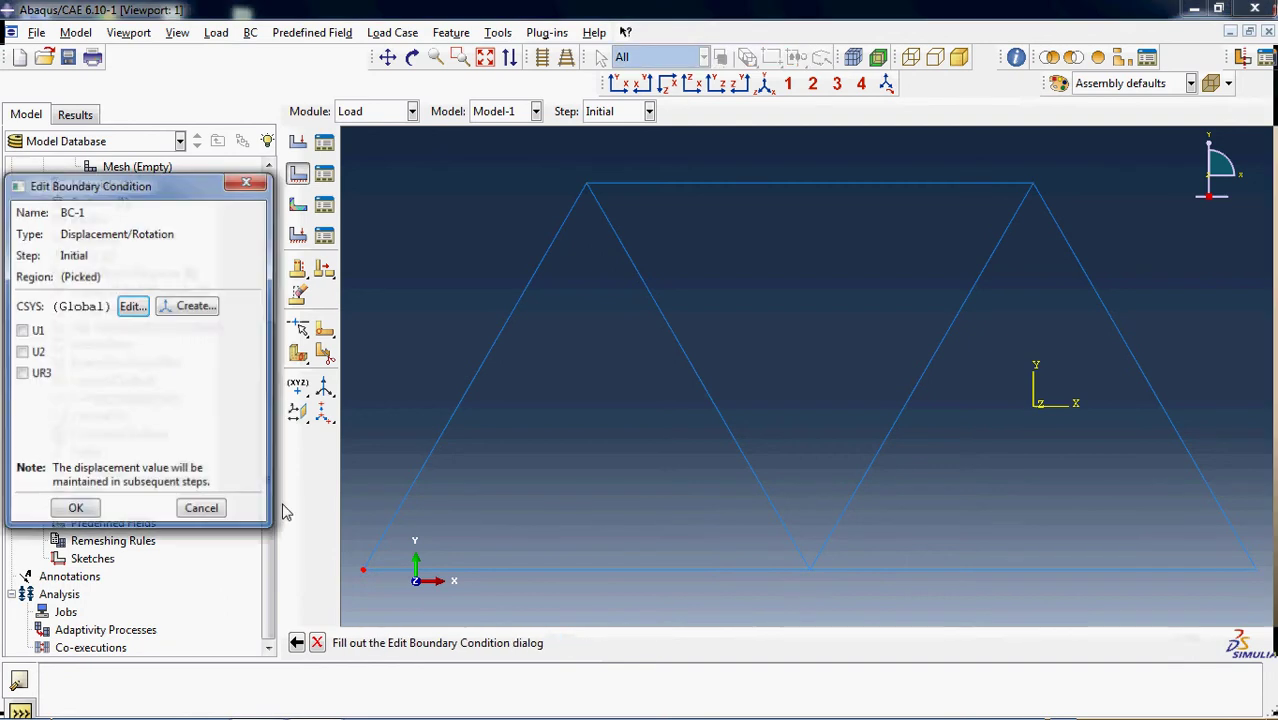
pyautogui.click(28, 331)
pyautogui.click(32, 353)
pyautogui.click(76, 512)
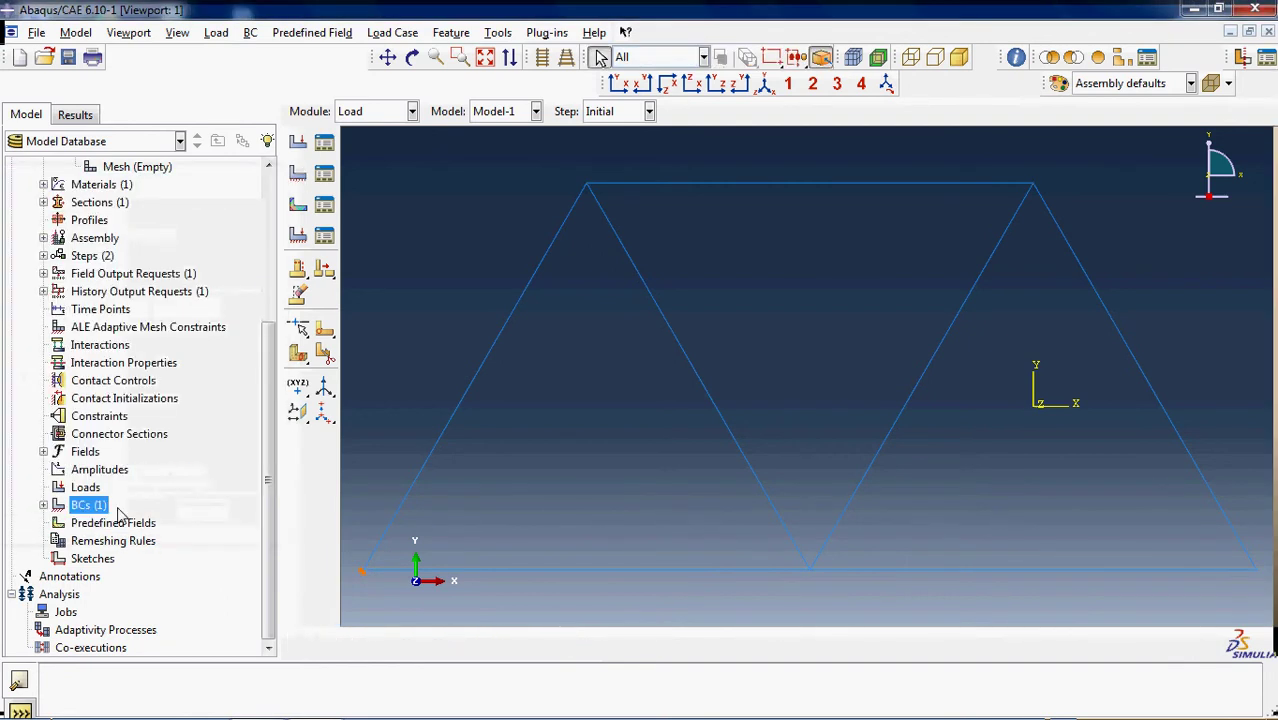
# - Create a second Displacement/Rotation boundary condition in the Initial step, fixing only U2 at the truss's lower-right vertex
pyautogui.doubleClick(99, 508)
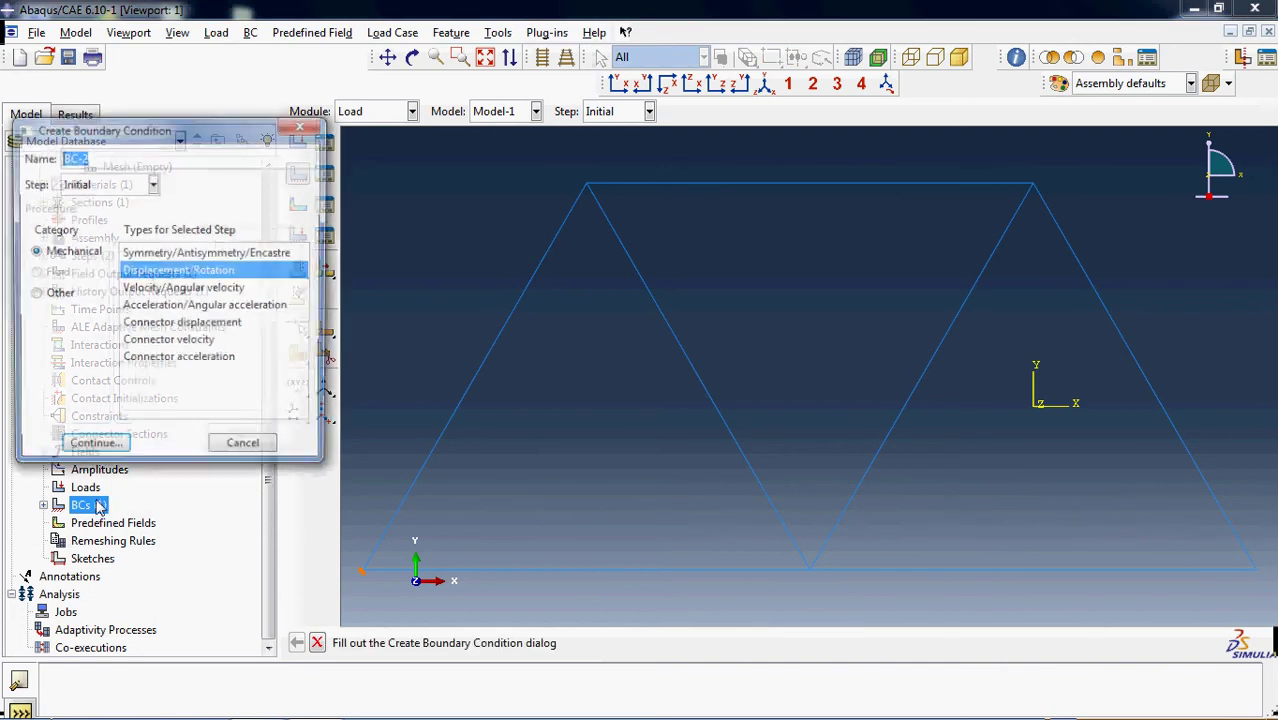
pyautogui.click(116, 447)
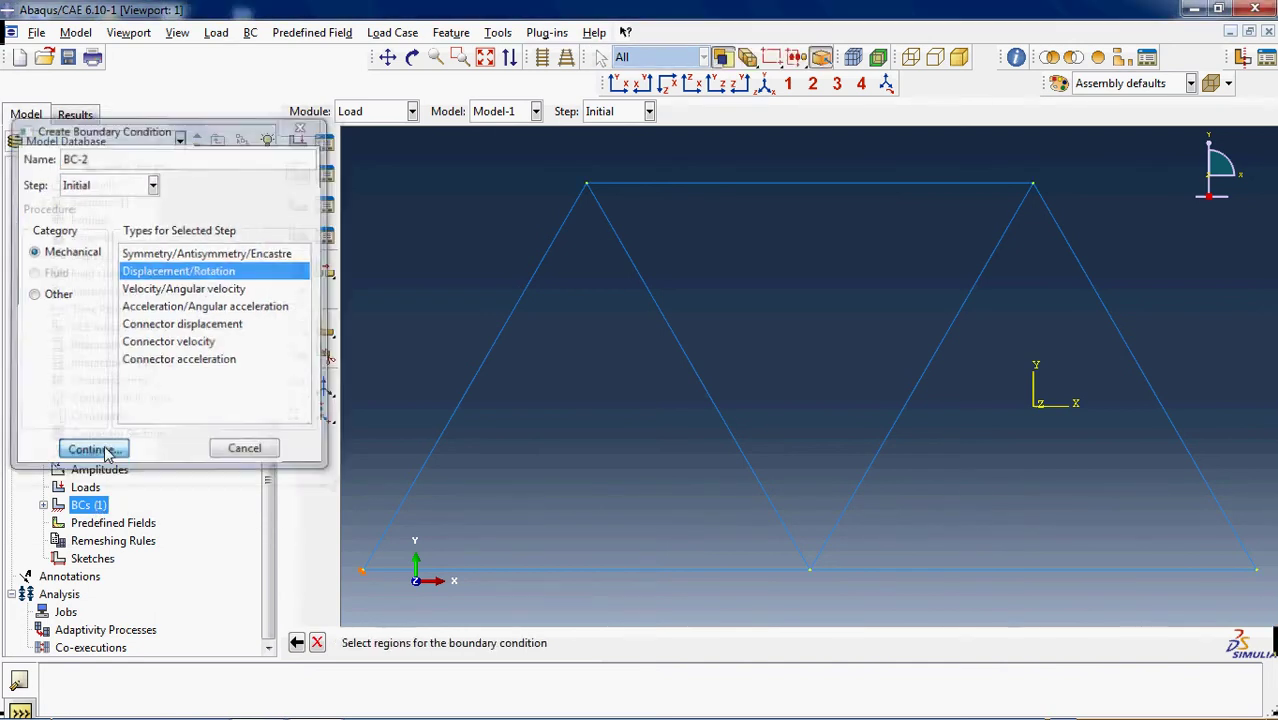
pyautogui.click(1256, 571)
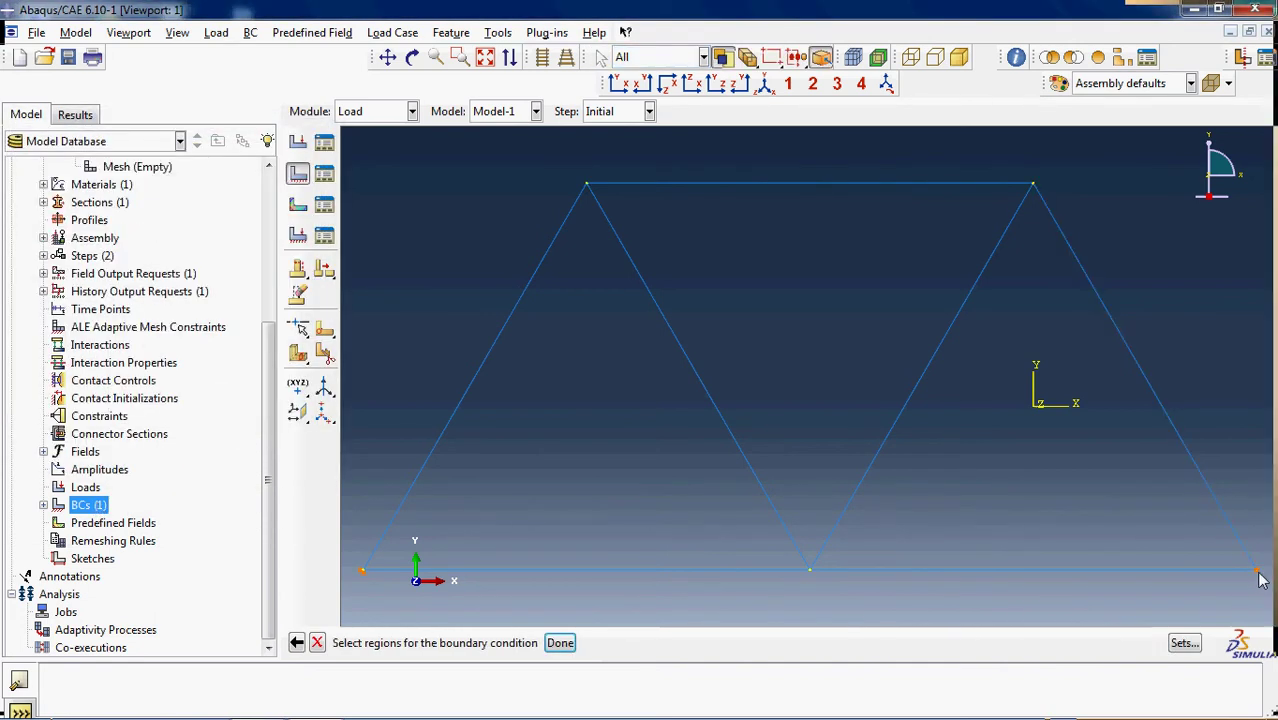
pyautogui.middleClick(362, 571)
pyautogui.click(22, 331)
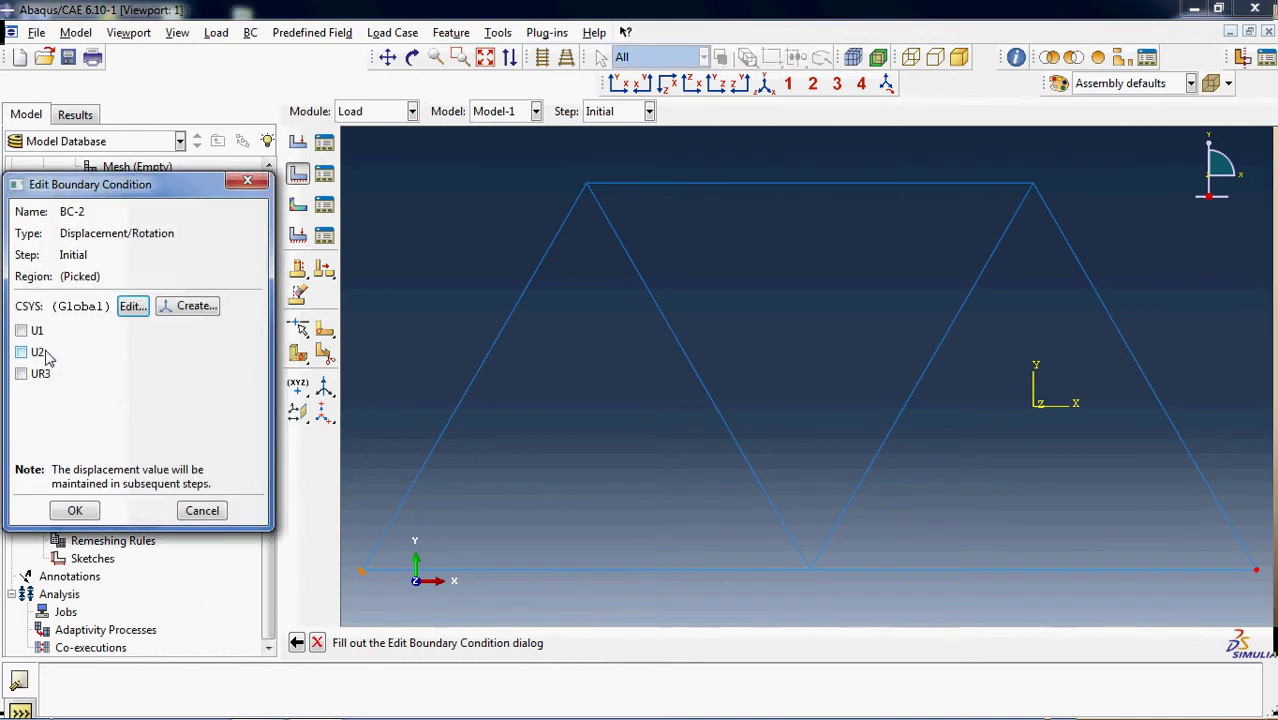
pyautogui.click(22, 352)
pyautogui.click(75, 510)
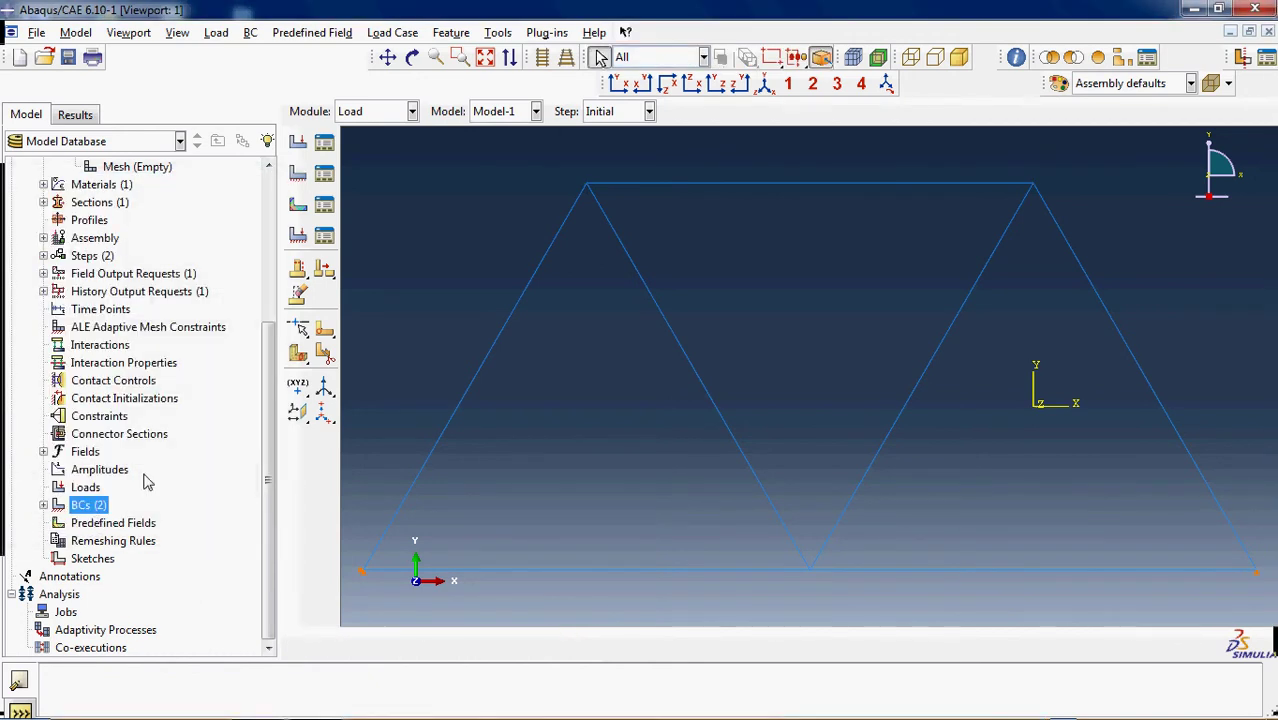
# - Create a concentrated force in Step-1 at the middle vertex of the bottom chord, with CF2 set to -10000
pyautogui.doubleClick(85, 489)
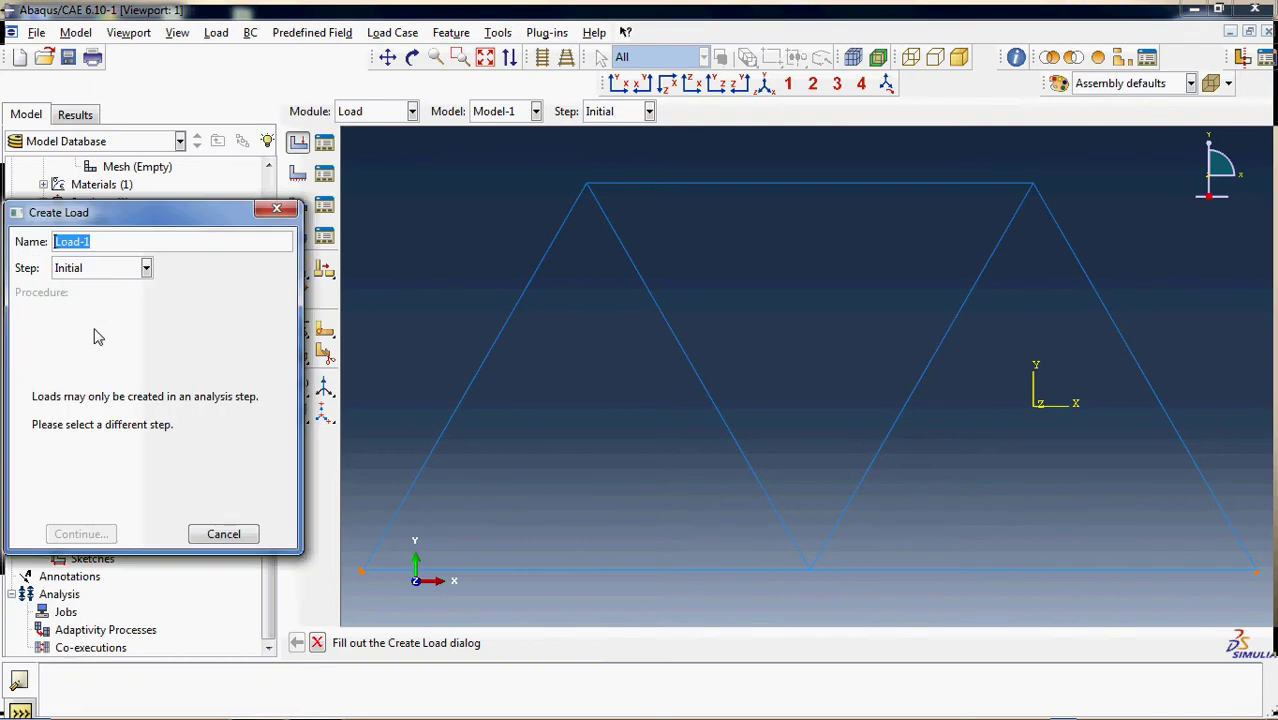
pyautogui.click(120, 270)
pyautogui.click(83, 313)
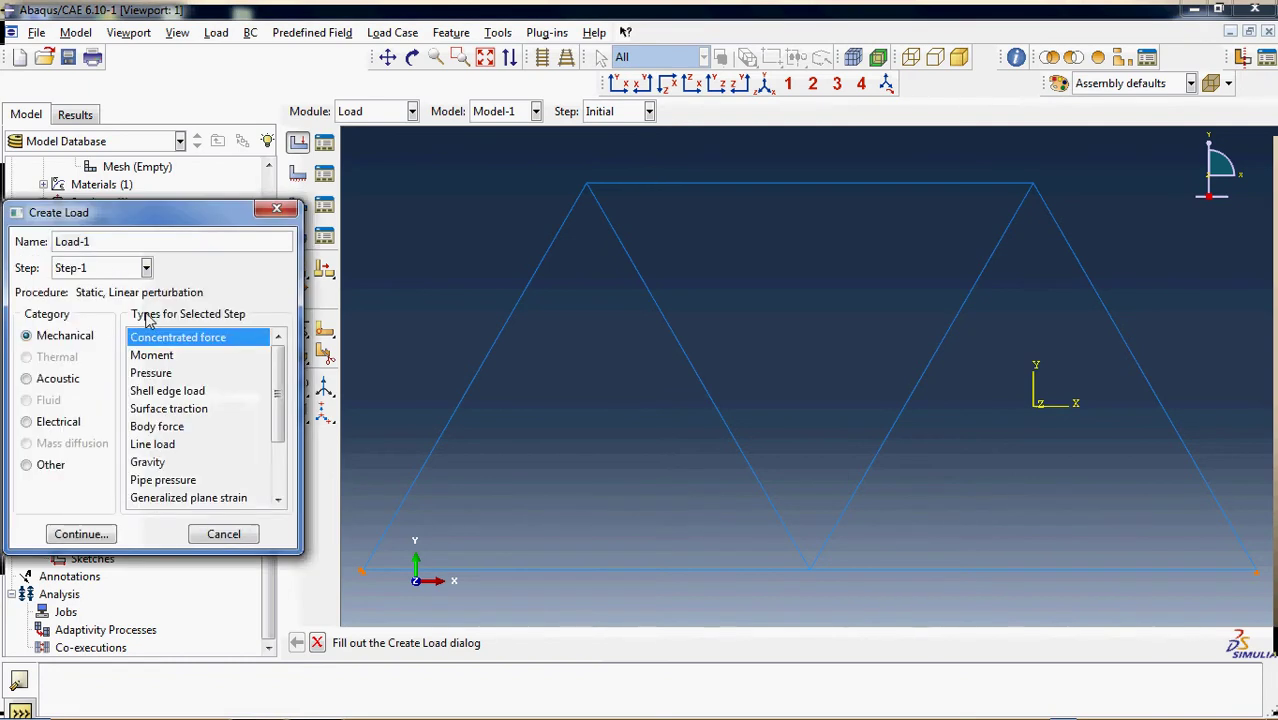
pyautogui.click(91, 536)
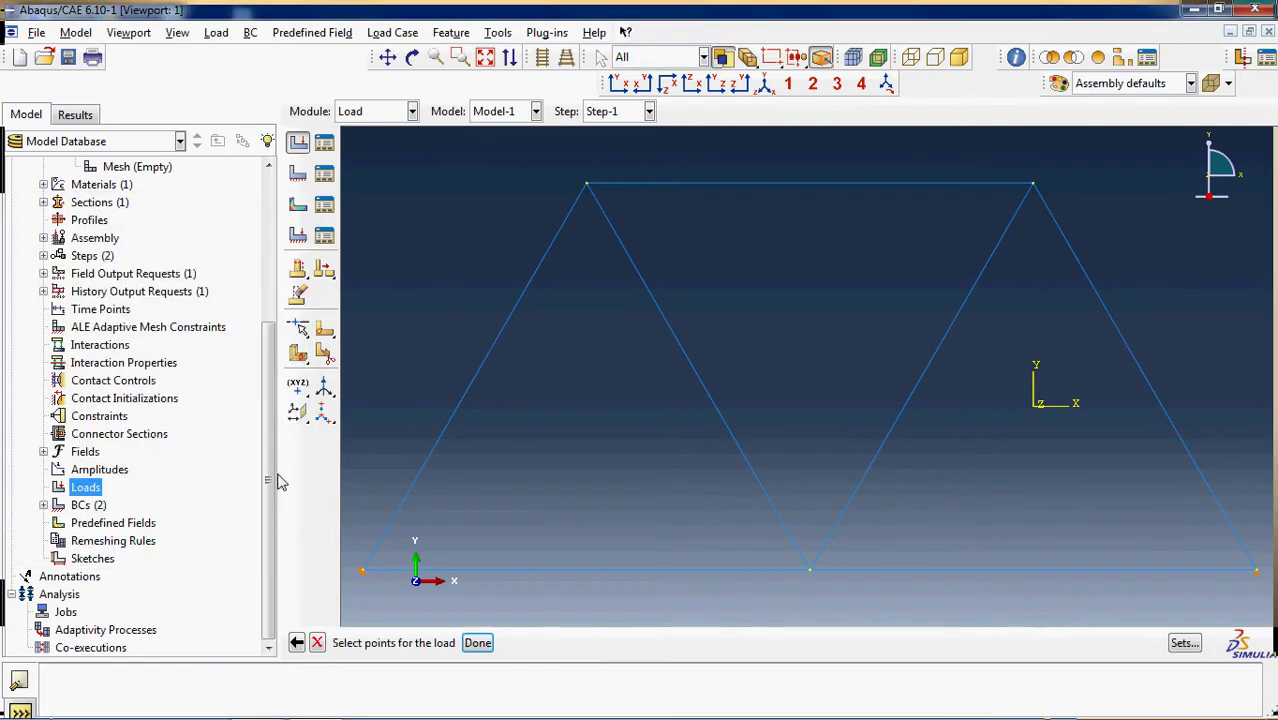
pyautogui.click(809, 572)
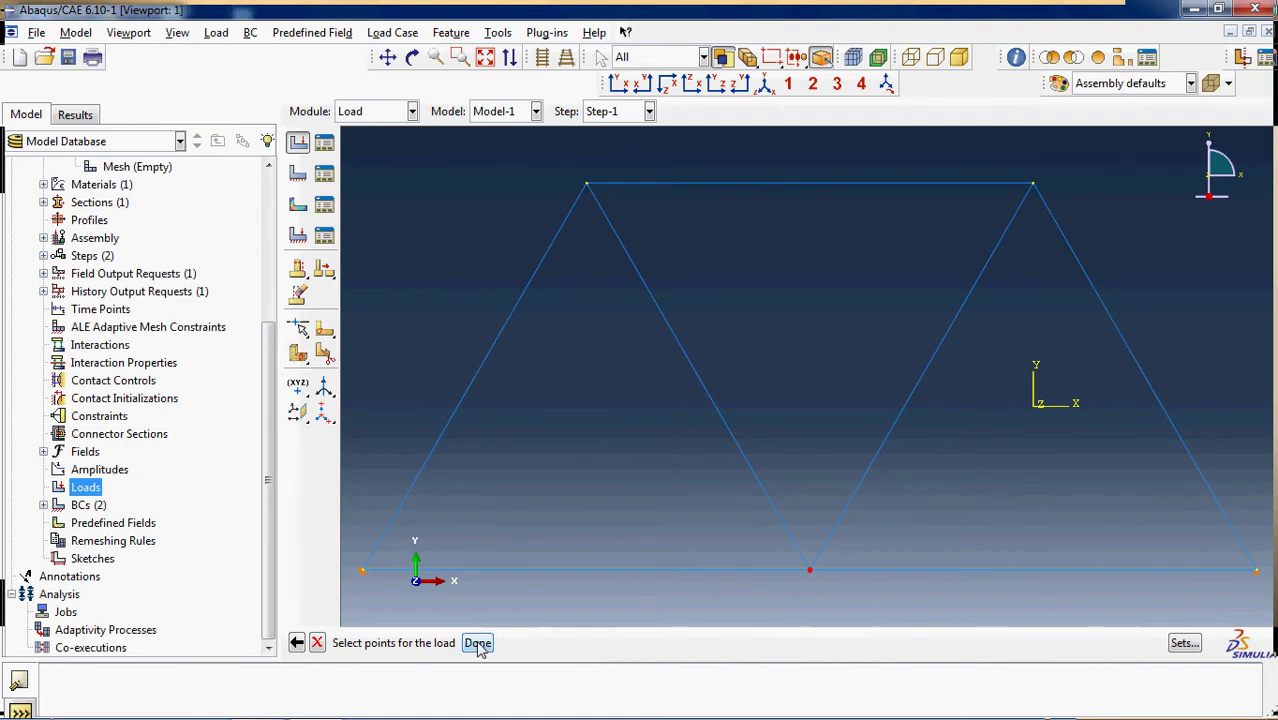
pyautogui.click(477, 643)
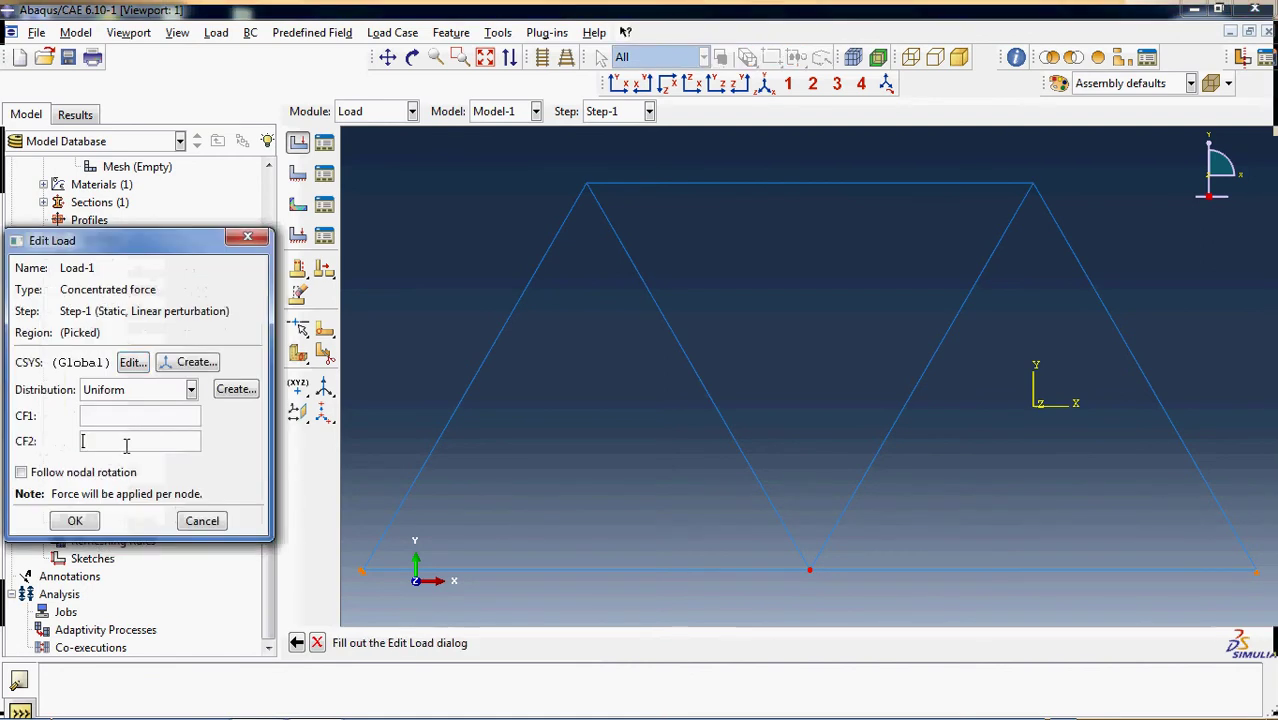
pyautogui.click(126, 443)
pyautogui.write('-10000')
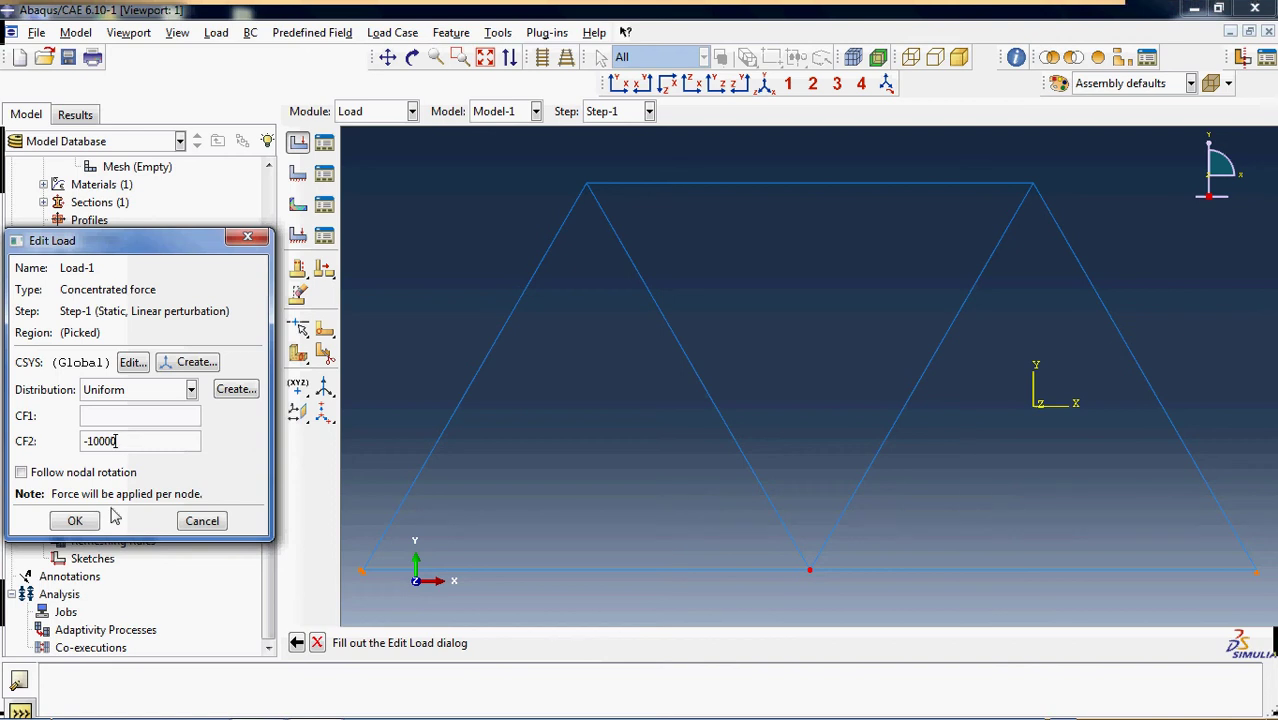
pyautogui.click(80, 521)
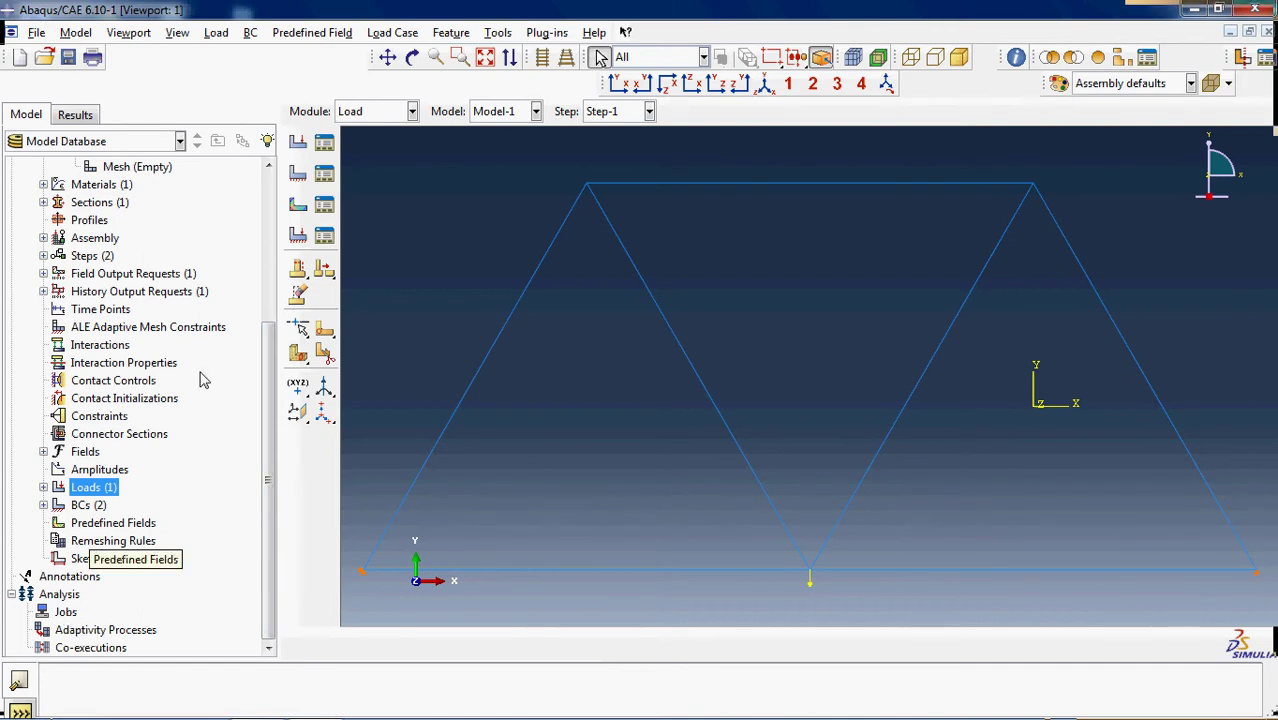
# - Save the model database as "mesale kharpa" in the Truss folder
pyautogui.hotkey('ctrl', 's')
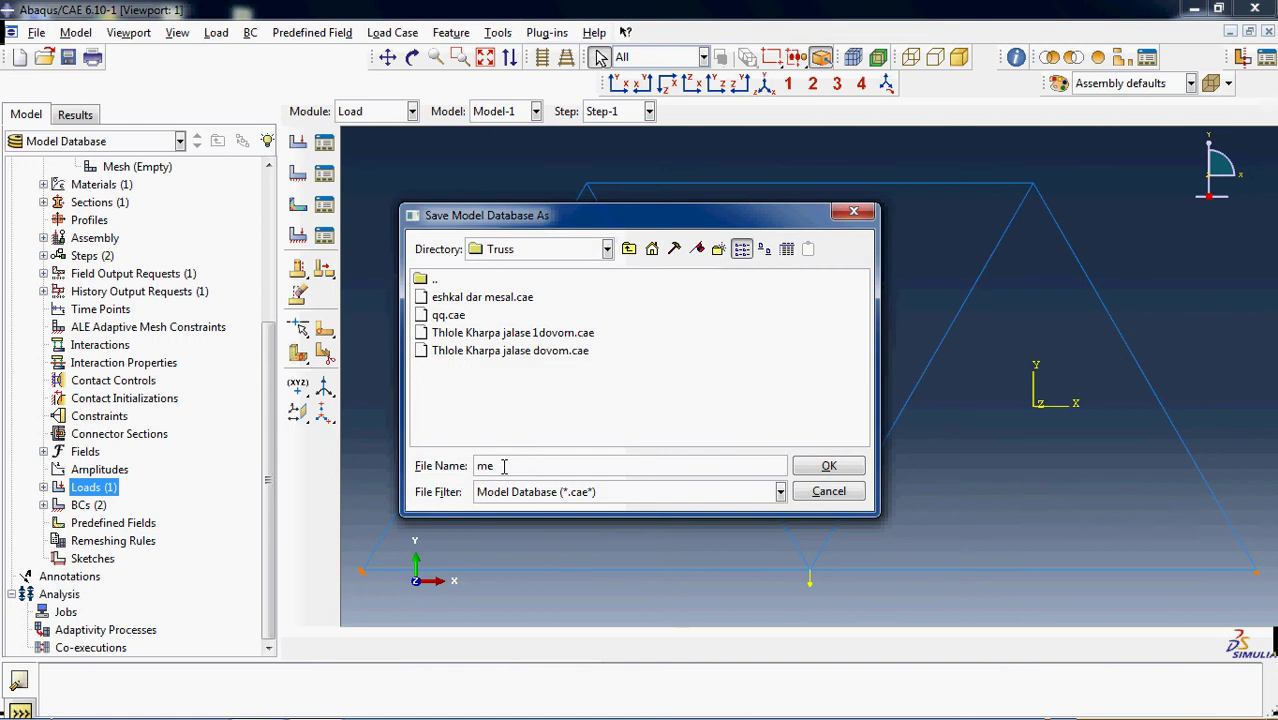
pyautogui.write('mesale')
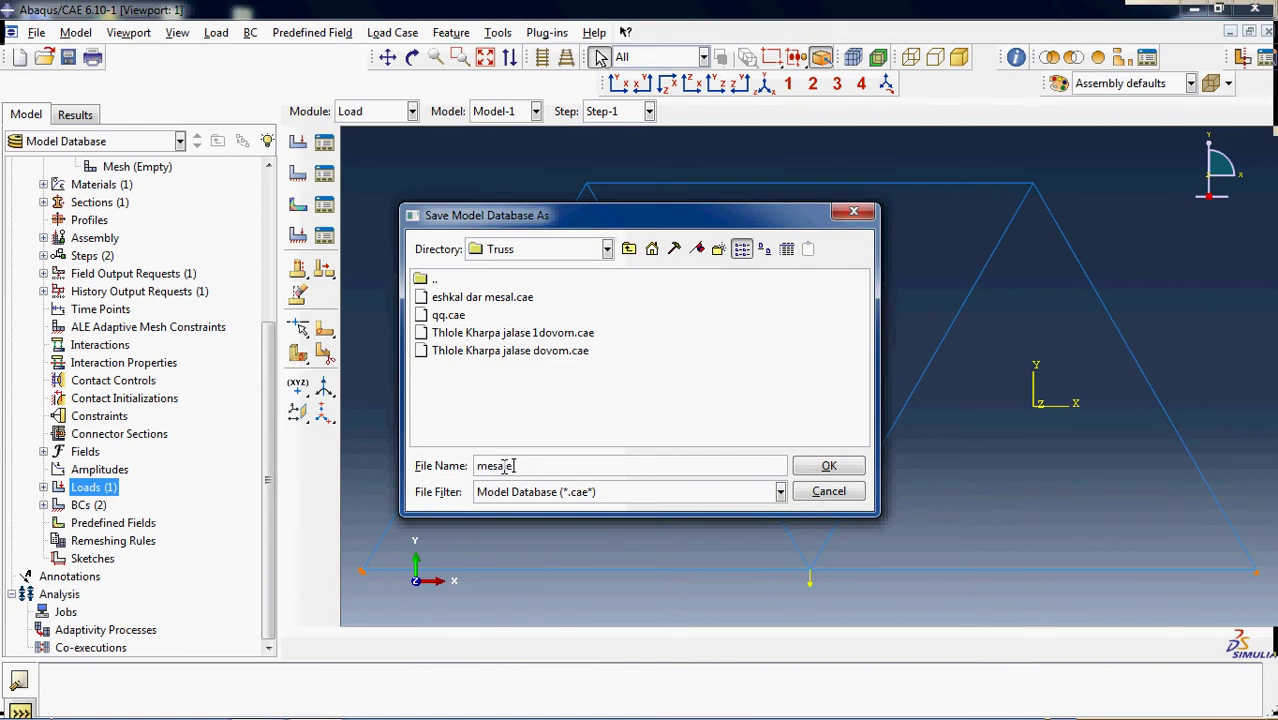
pyautogui.write('al kharpa')
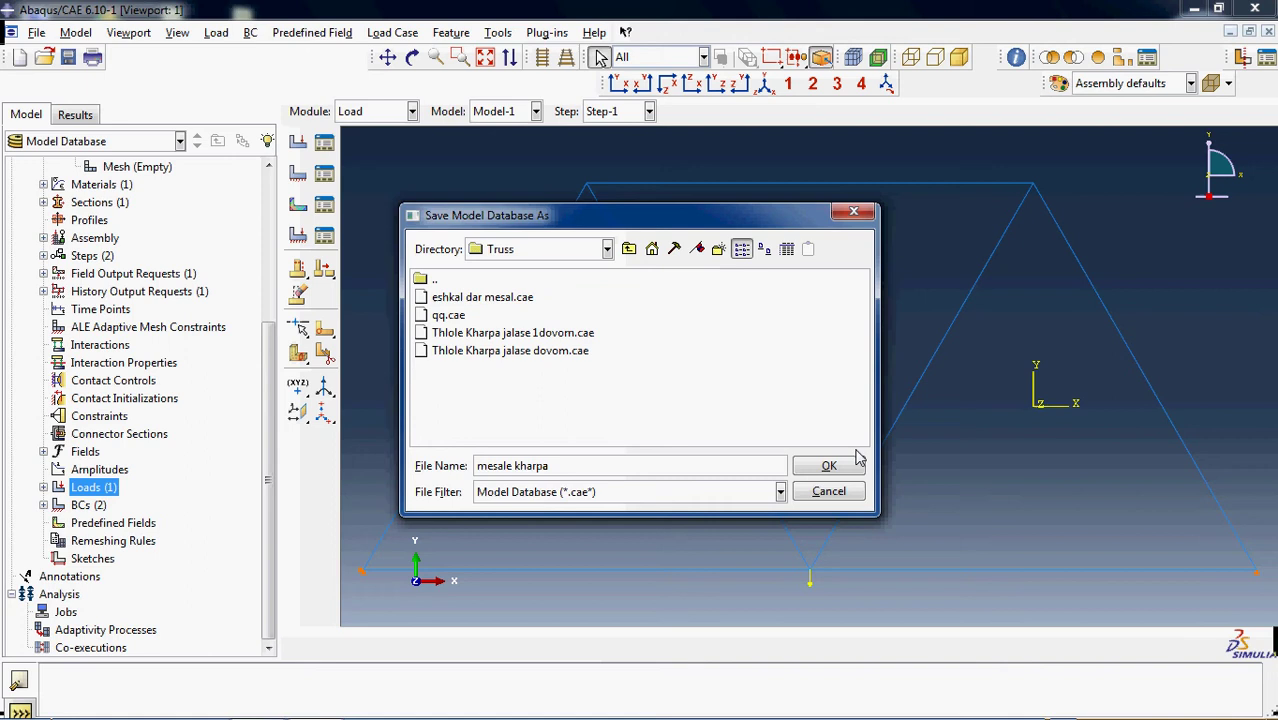
pyautogui.click(829, 466)
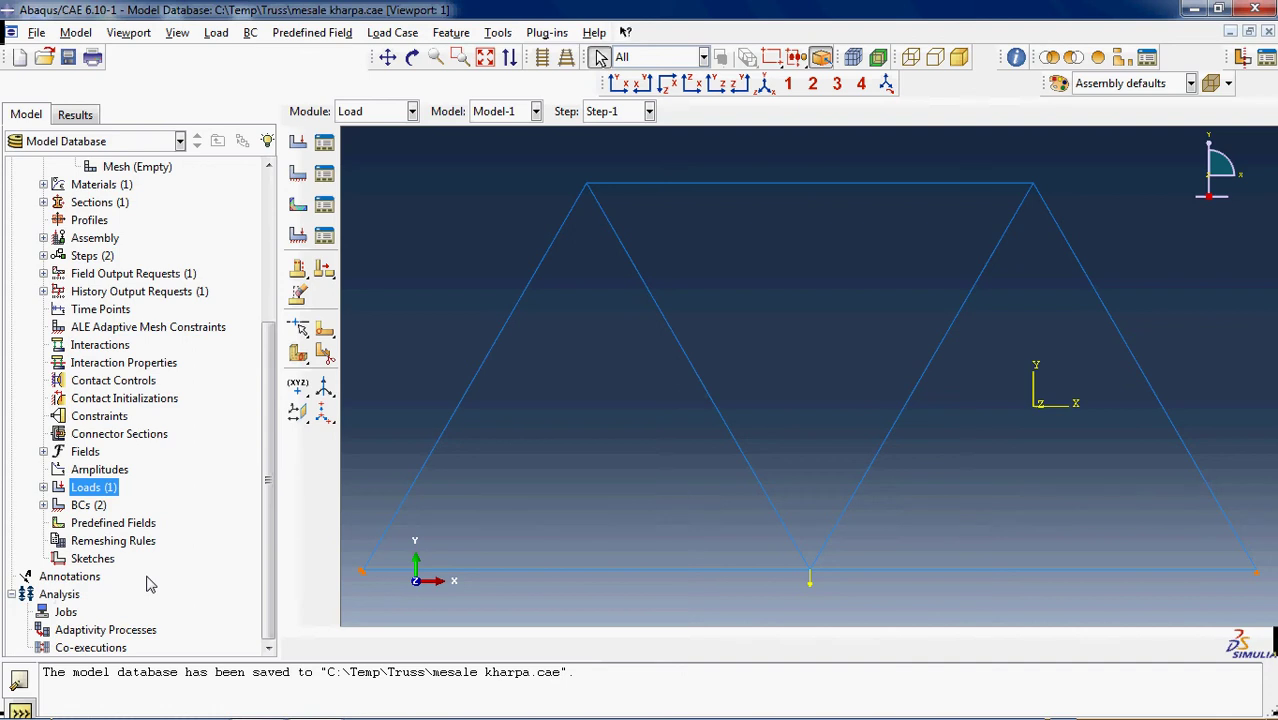
# - Switch to meshing Part-1 instead of the assembly and assign global seeds with an approximate size of 1
pyautogui.click(385, 112)
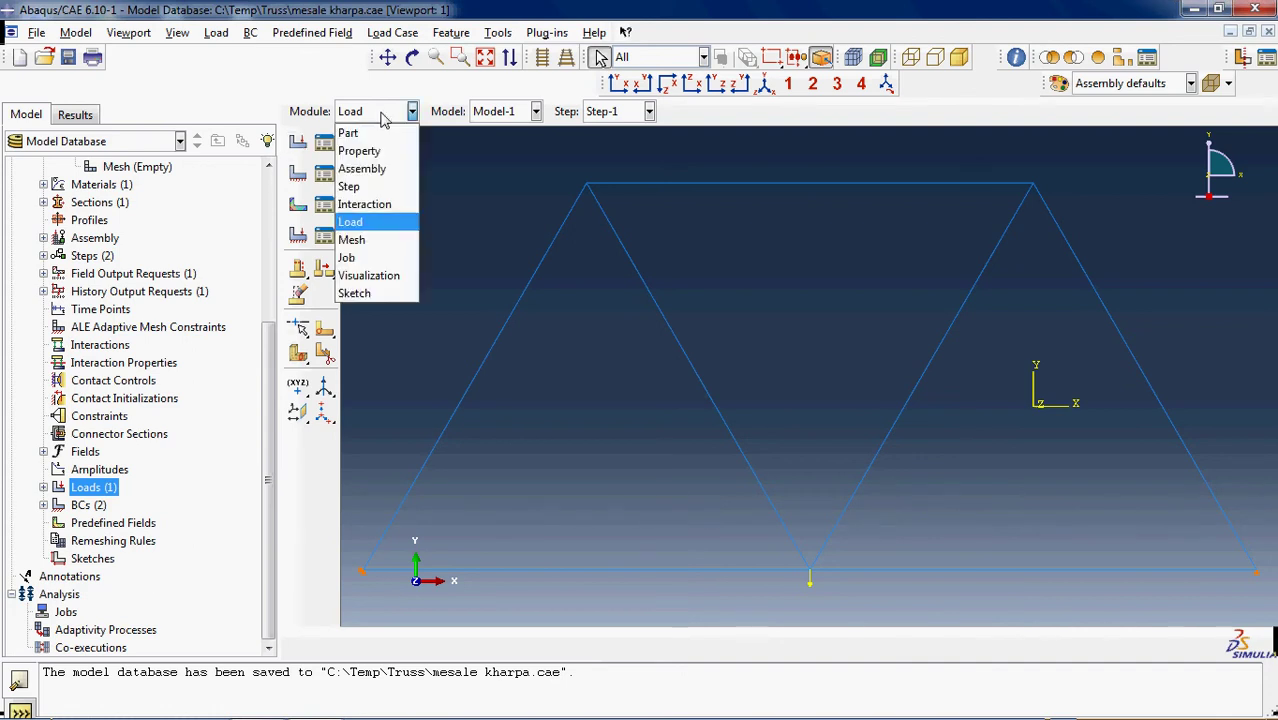
pyautogui.click(372, 242)
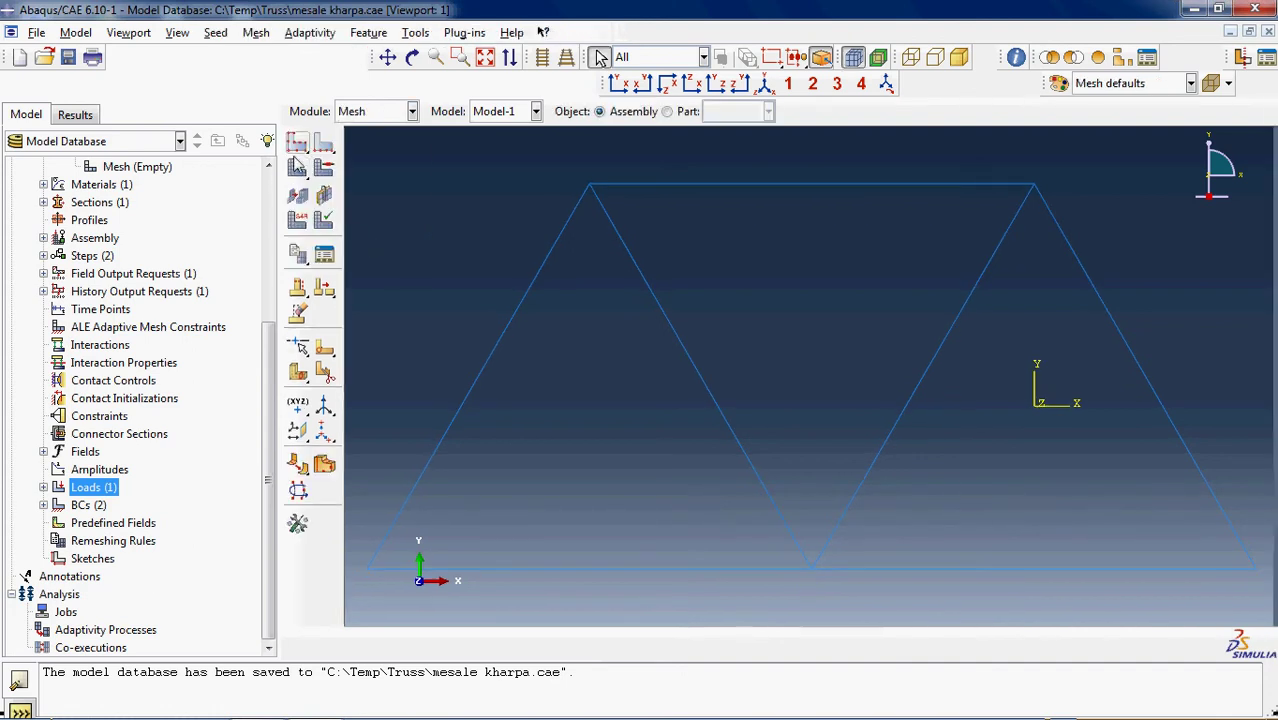
pyautogui.click(297, 142)
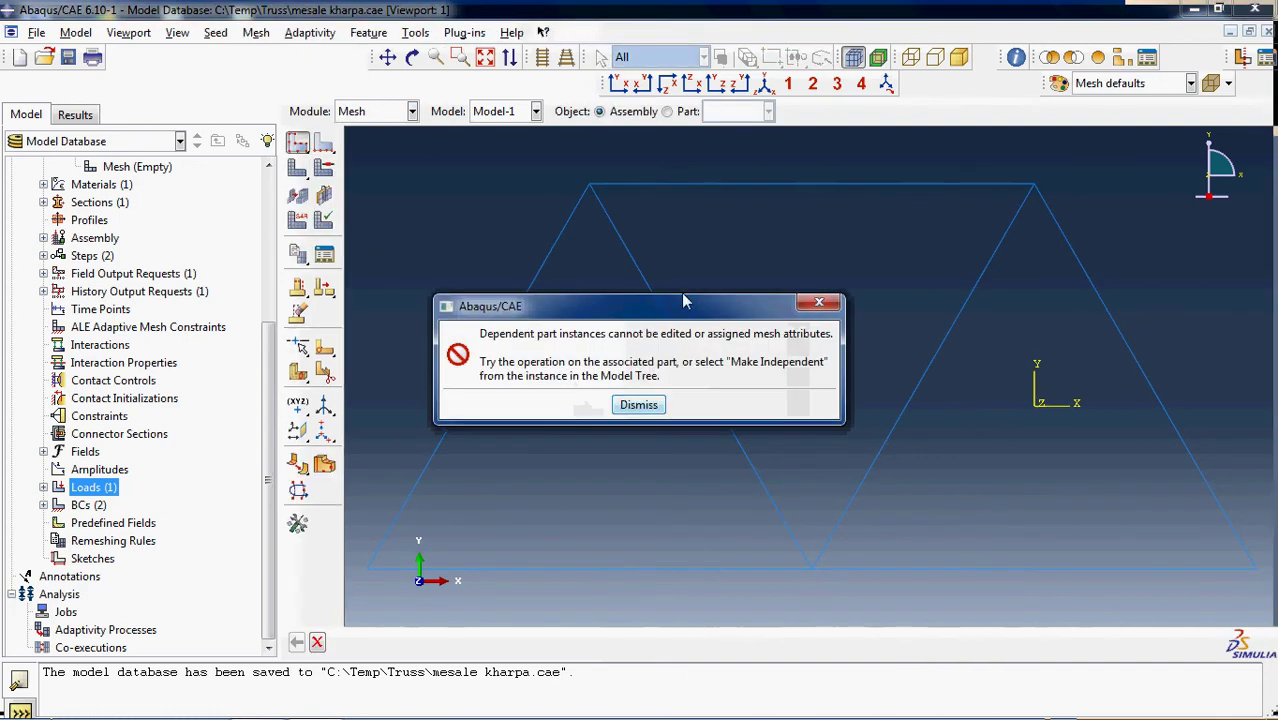
pyautogui.click(638, 404)
pyautogui.click(667, 111)
pyautogui.click(297, 142)
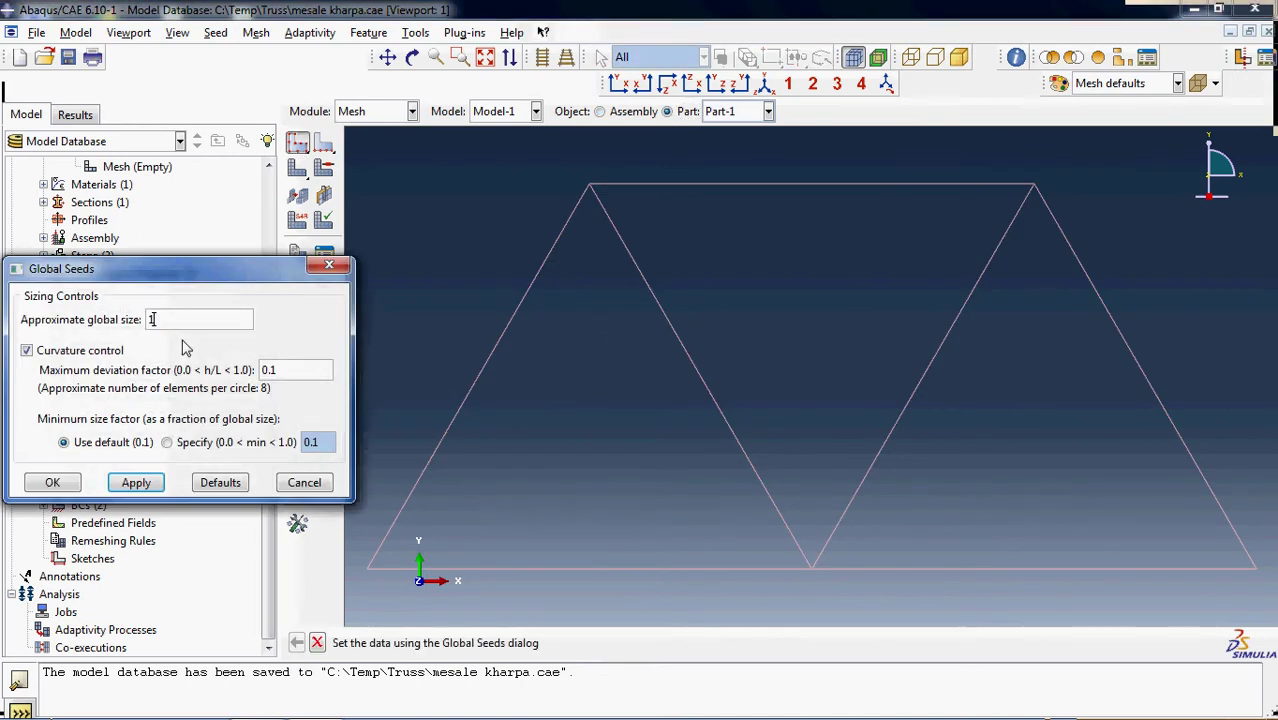
pyautogui.click(52, 482)
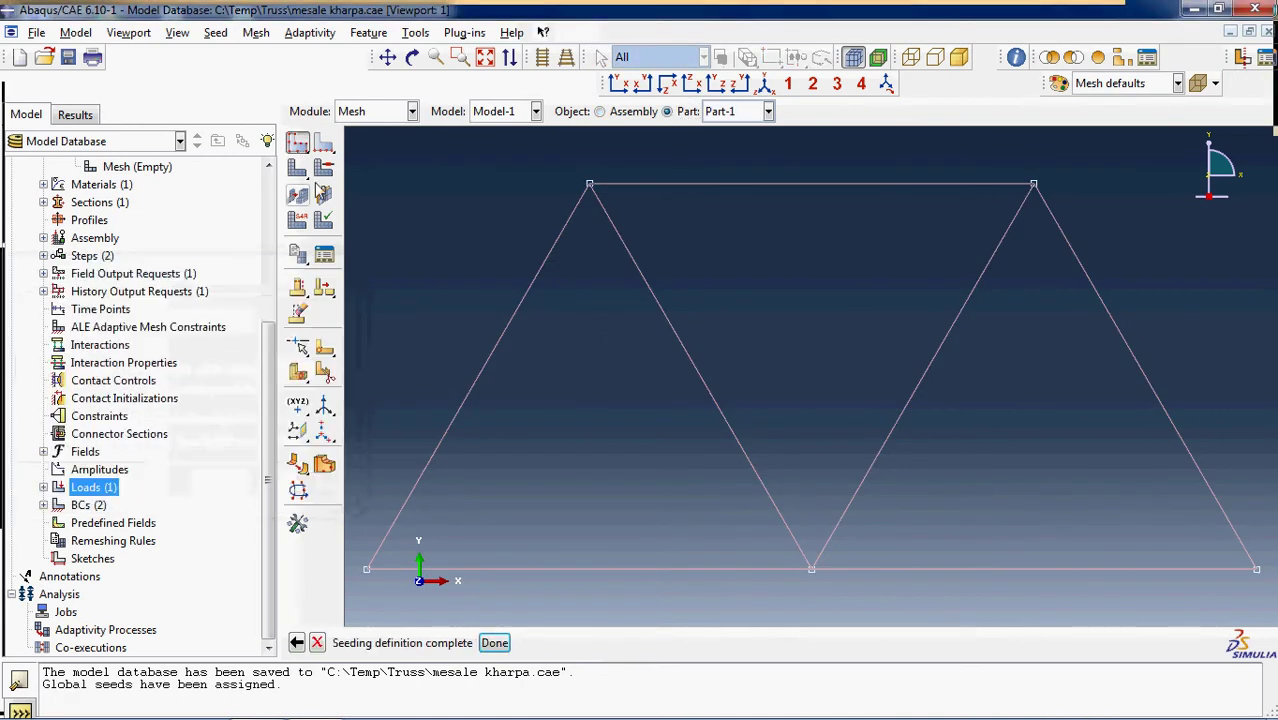
# - Assign the linear Standard Truss element type to all members of Part-1 and generate the part's mesh
pyautogui.click(299, 222)
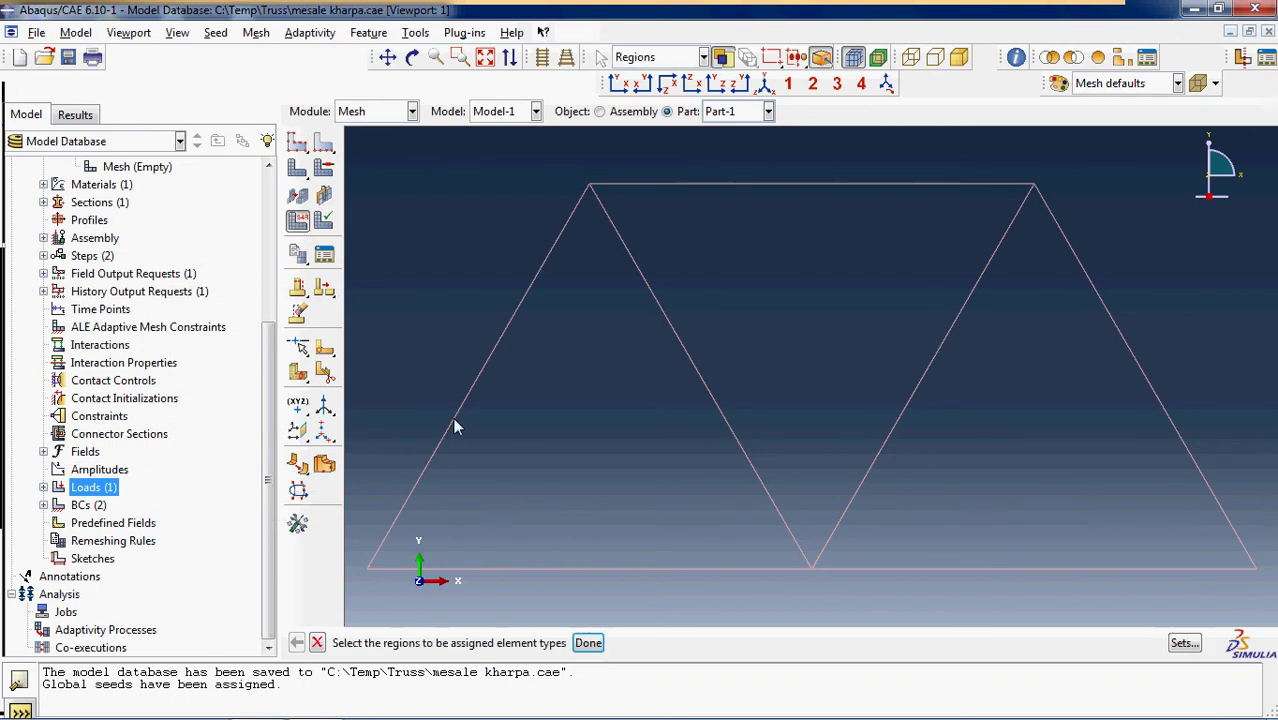
pyautogui.moveTo(370, 165); pyautogui.dragTo(980, 560)
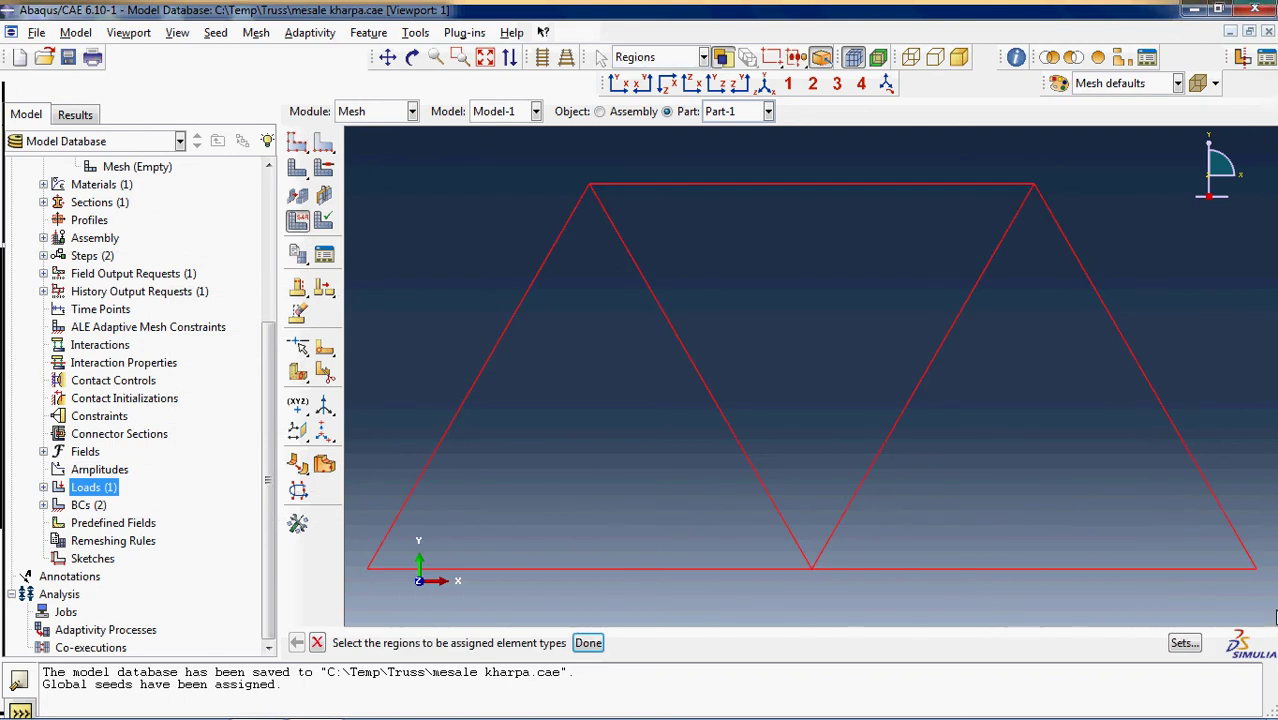
pyautogui.click(588, 643)
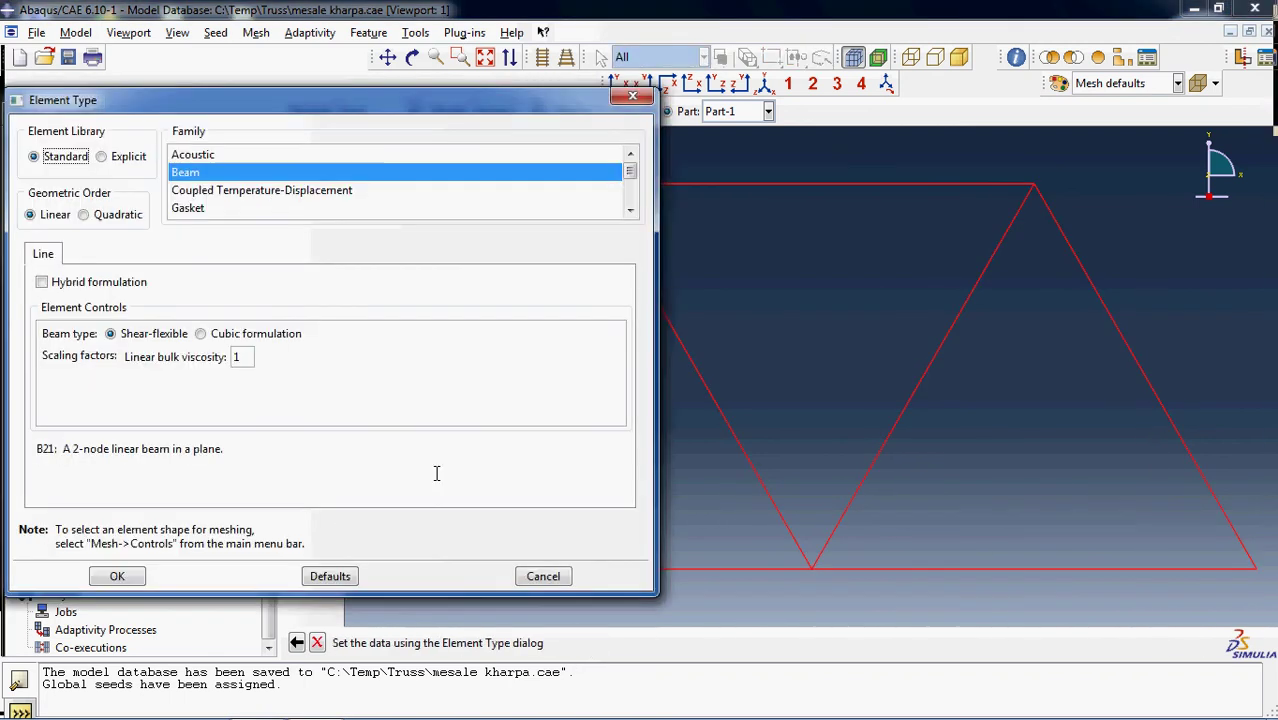
pyautogui.moveTo(631, 175); pyautogui.dragTo(631, 196)
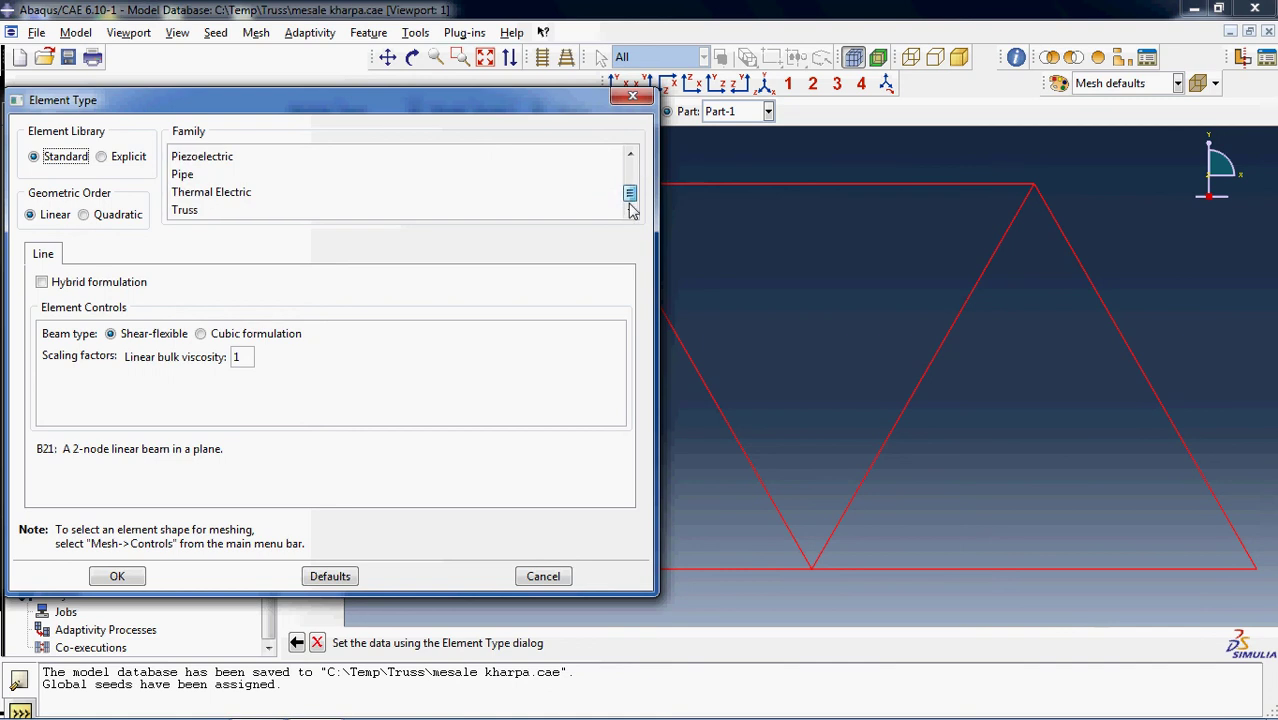
pyautogui.click(188, 216)
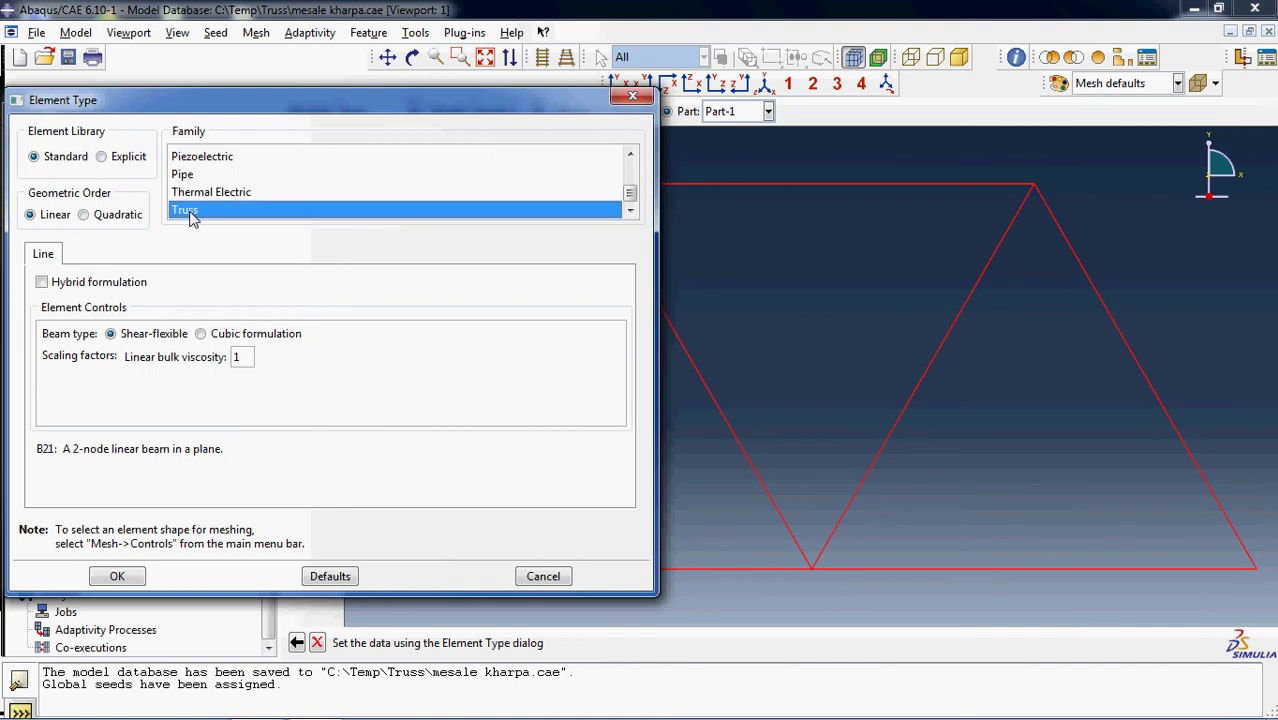
pyautogui.click(99, 579)
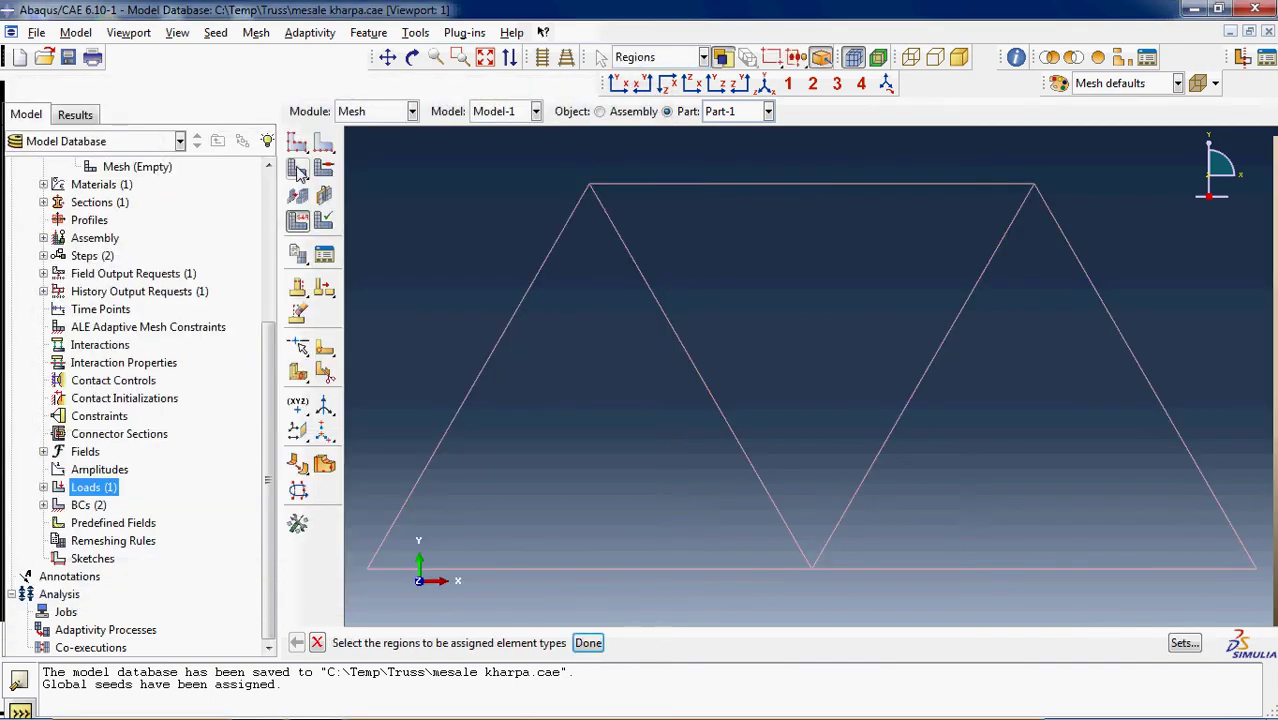
pyautogui.click(297, 168)
pyautogui.click(454, 643)
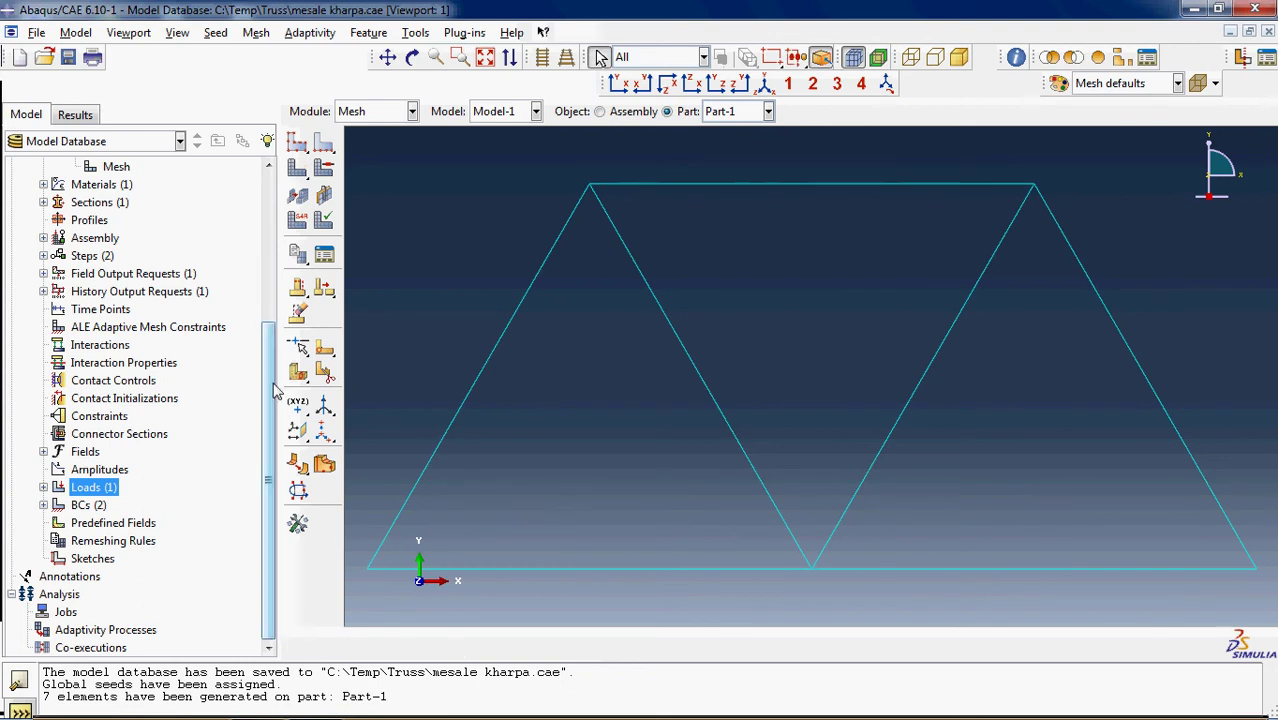
# - Create the full analysis job Job-1 for Model-1, keeping the default job settings
pyautogui.doubleClick(65, 612)
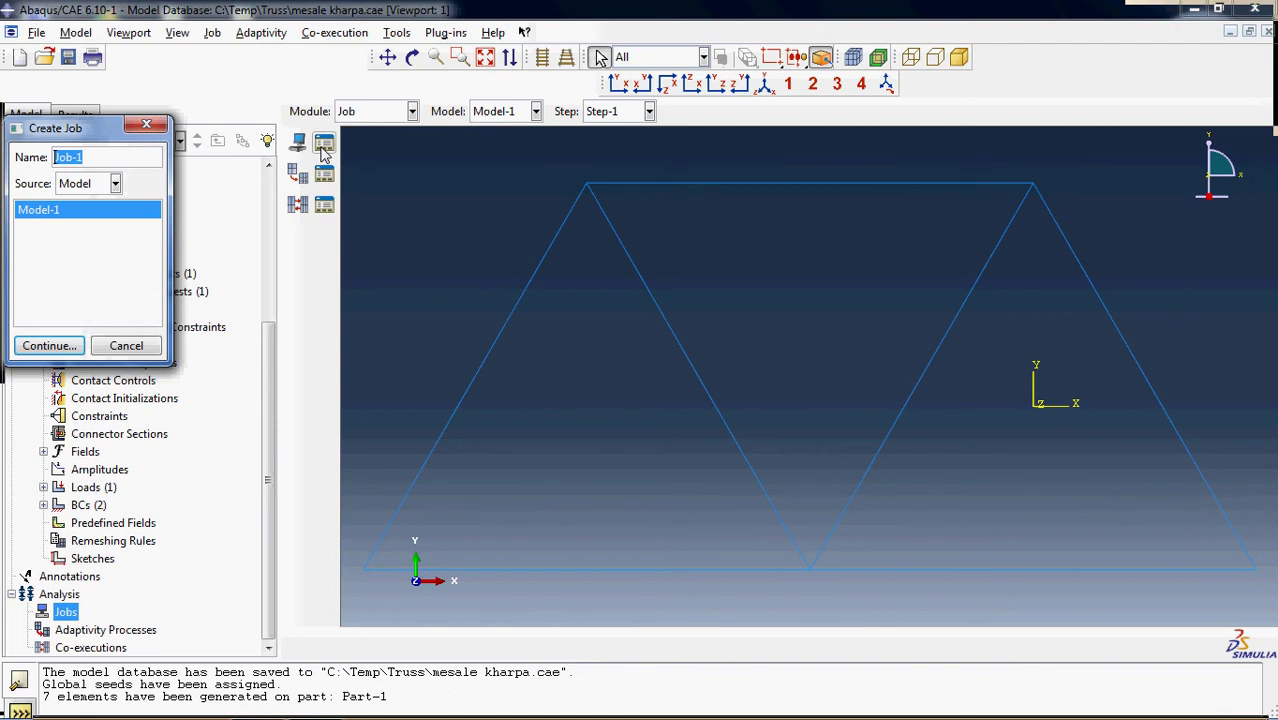
pyautogui.click(50, 346)
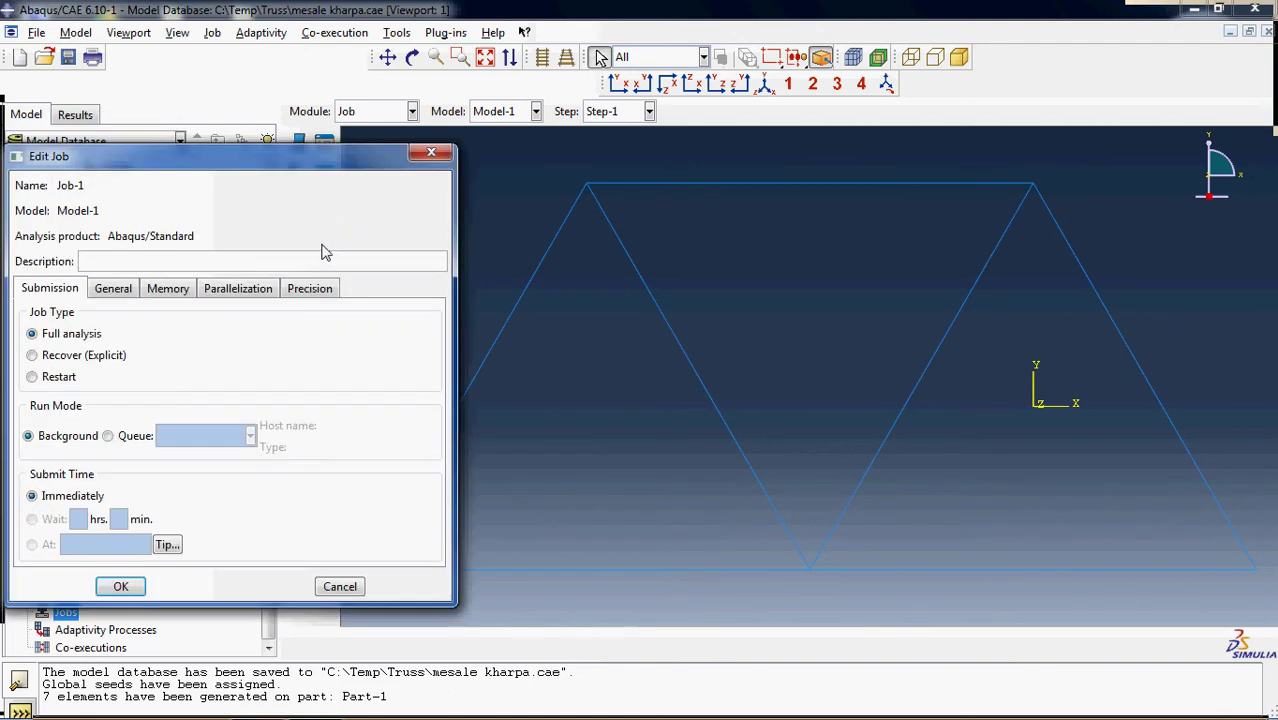
pyautogui.click(120, 586)
# - Run a data check on Job-1 and submit it for full analysis, overwriting the existing job files
pyautogui.click(324, 142)
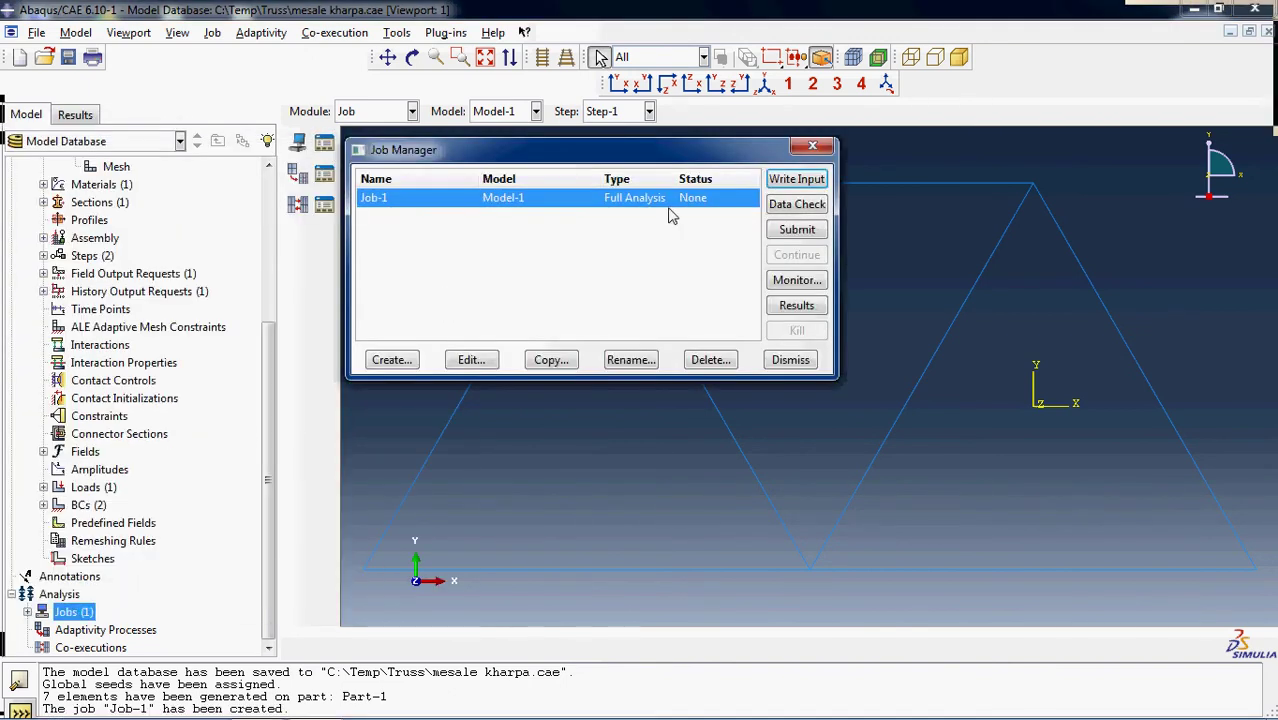
pyautogui.click(804, 208)
pyautogui.click(58, 304)
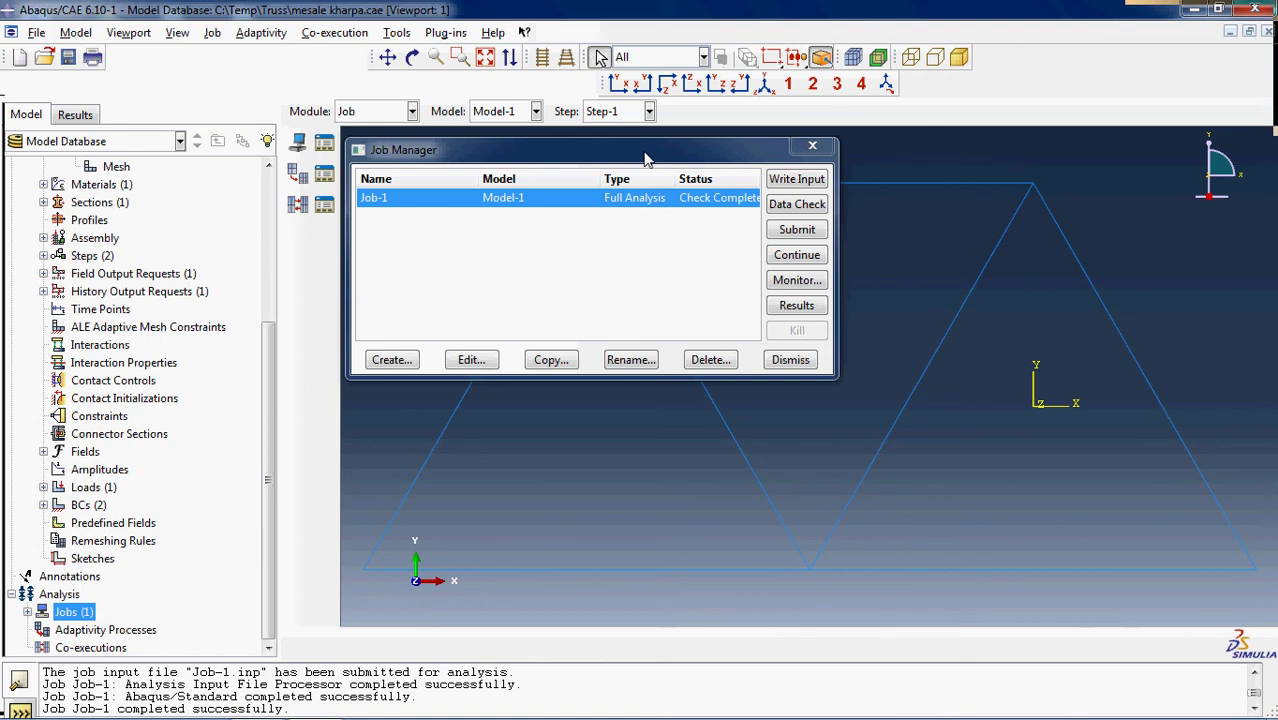
pyautogui.click(790, 230)
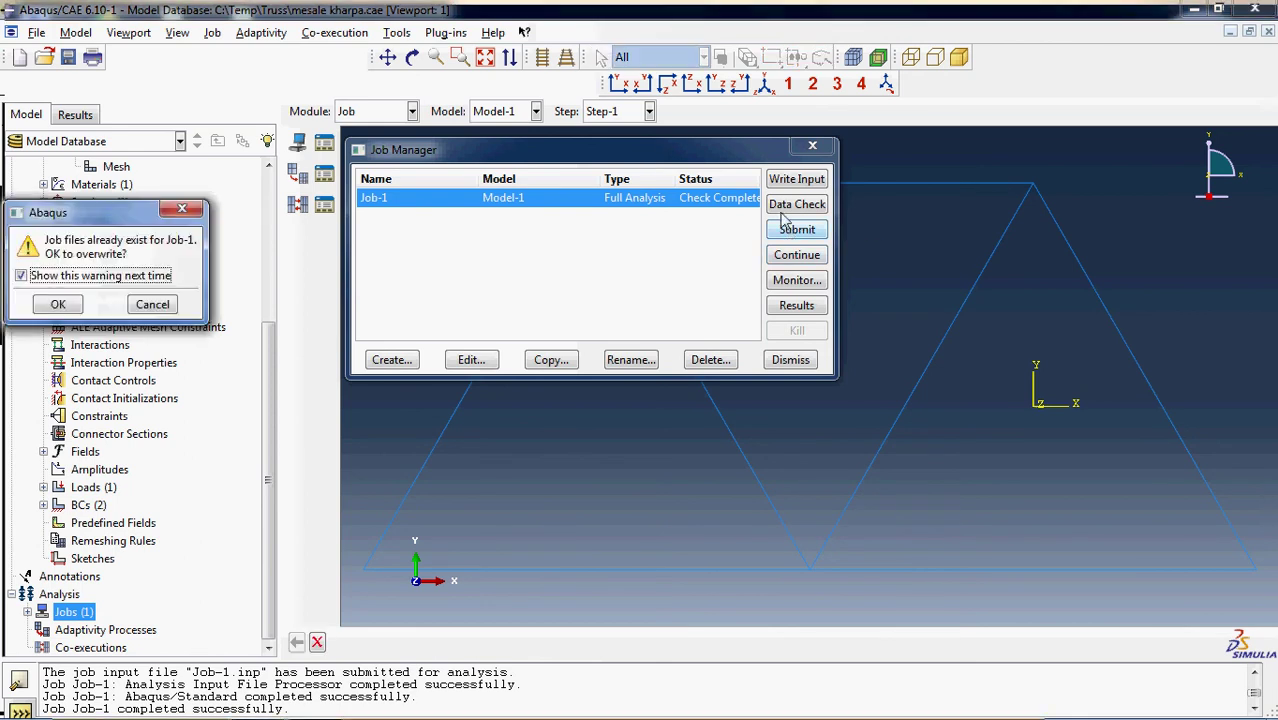
pyautogui.click(58, 304)
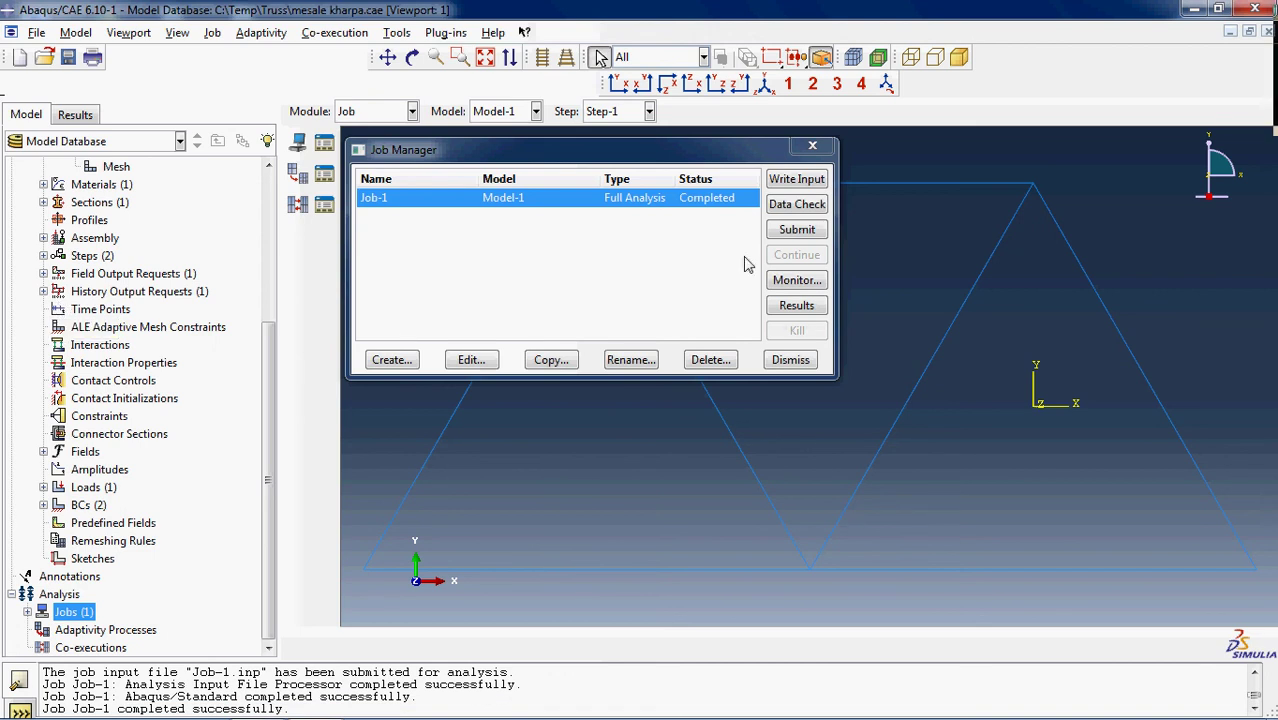
# - Open the results of Job-1, plot the Mises stress contours on the deformed truss and animate them by scale factor
pyautogui.click(800, 306)
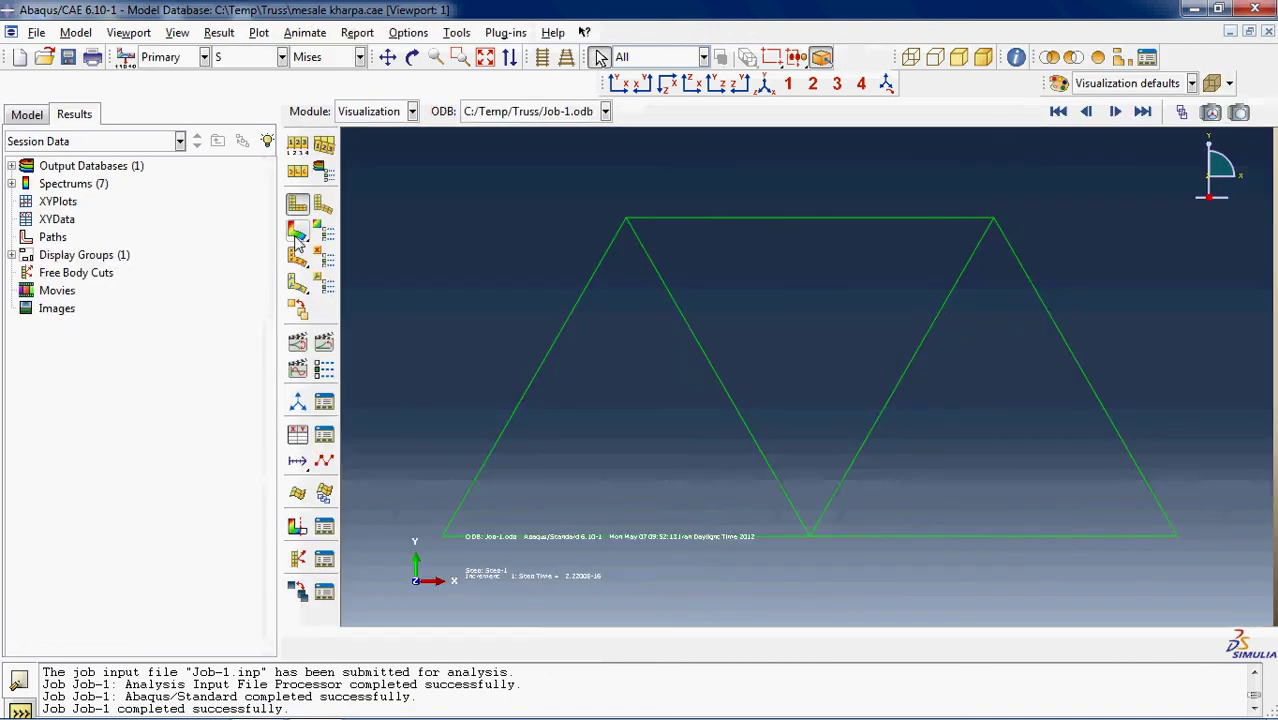
pyautogui.click(297, 233)
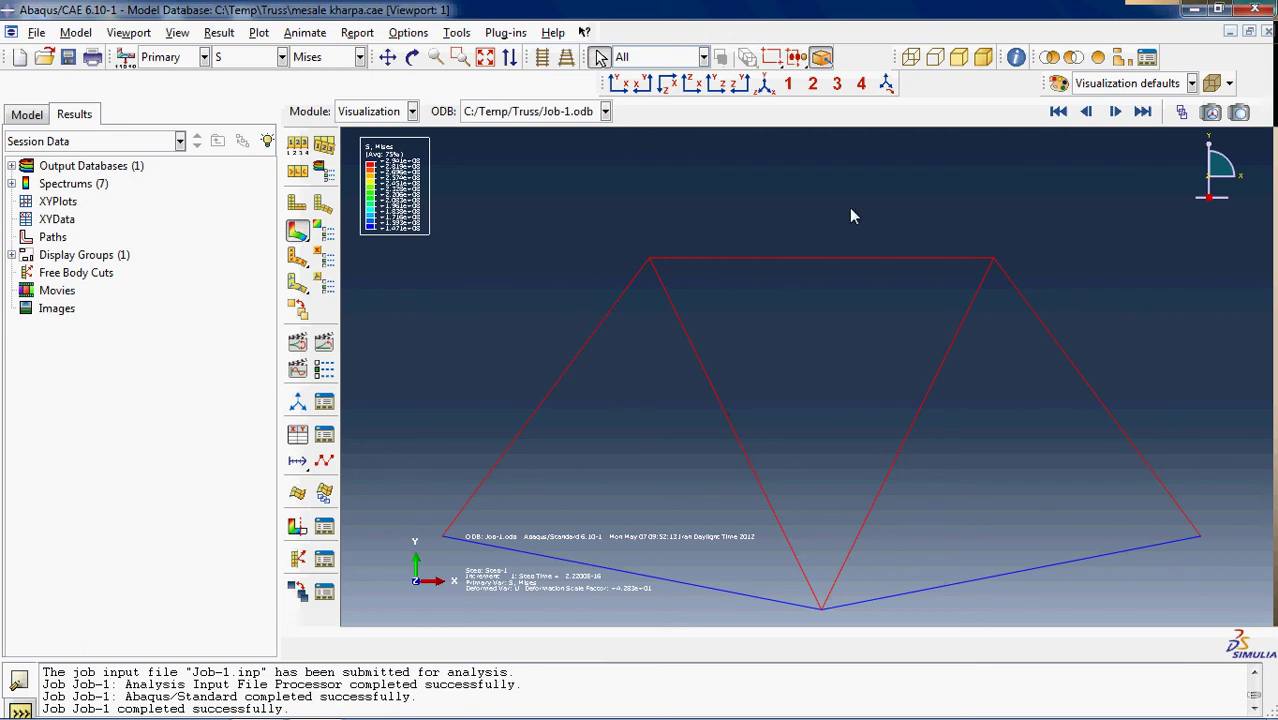
pyautogui.click(325, 345)
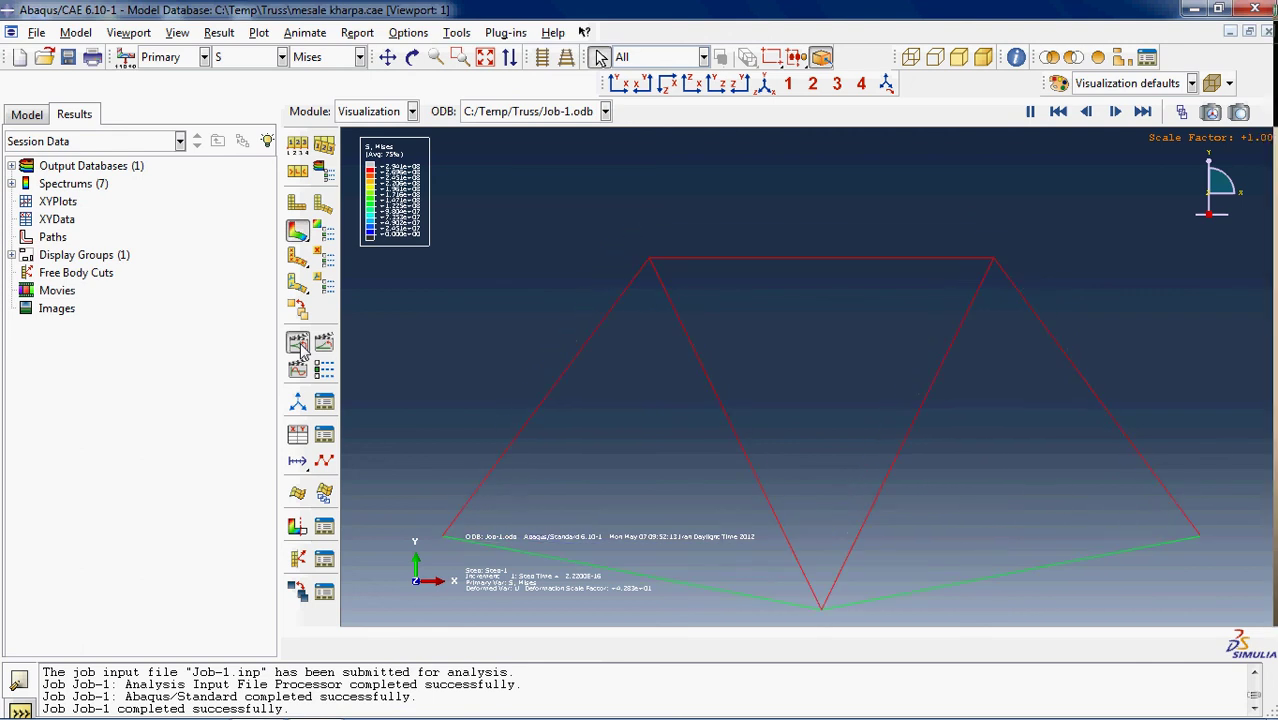
pyautogui.moveTo(708, 716)
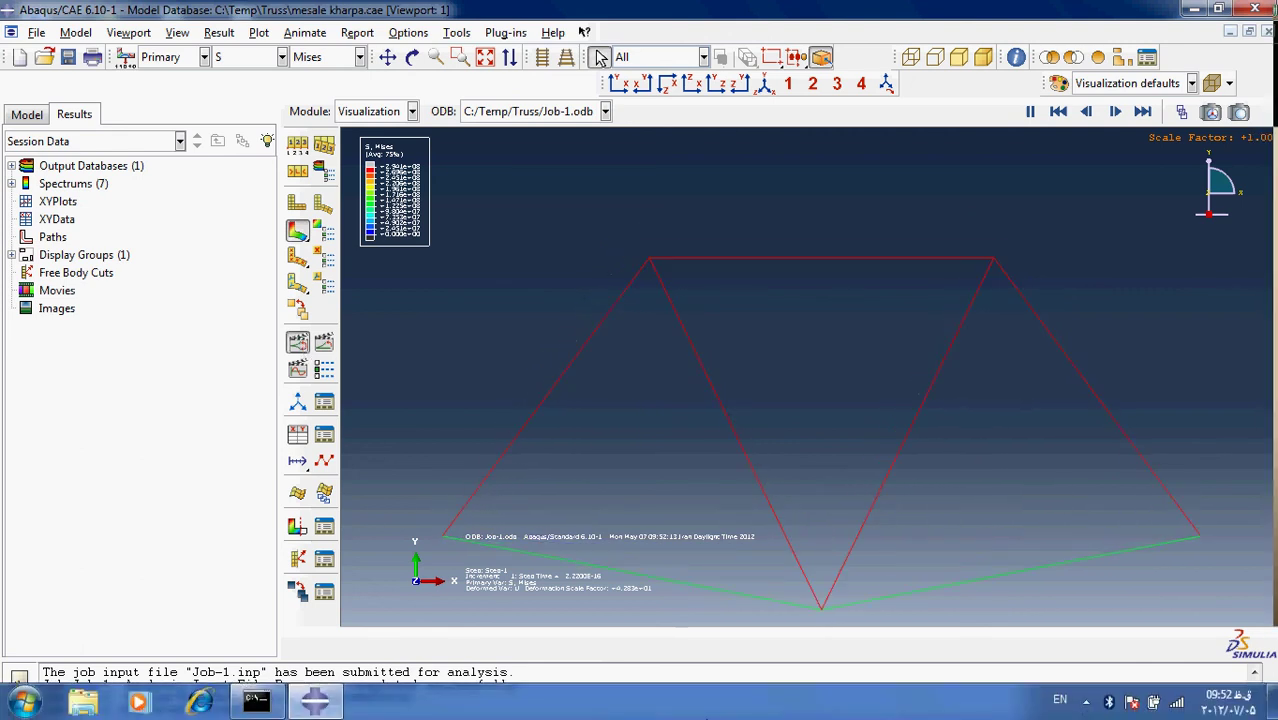
pyautogui.click(1086, 701)
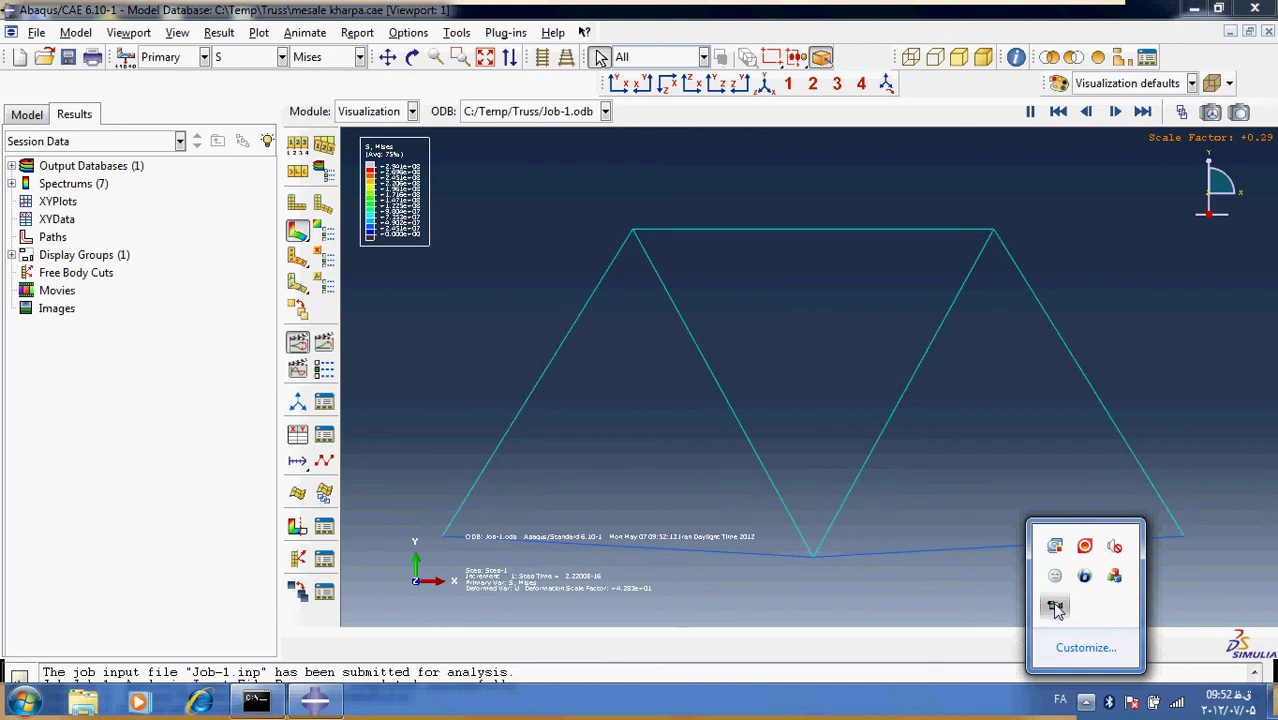